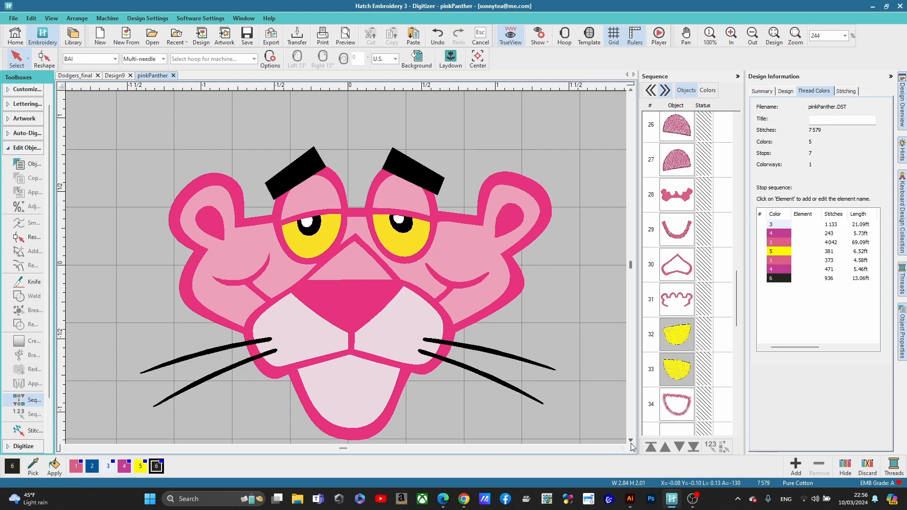
pyautogui.click(631, 440)
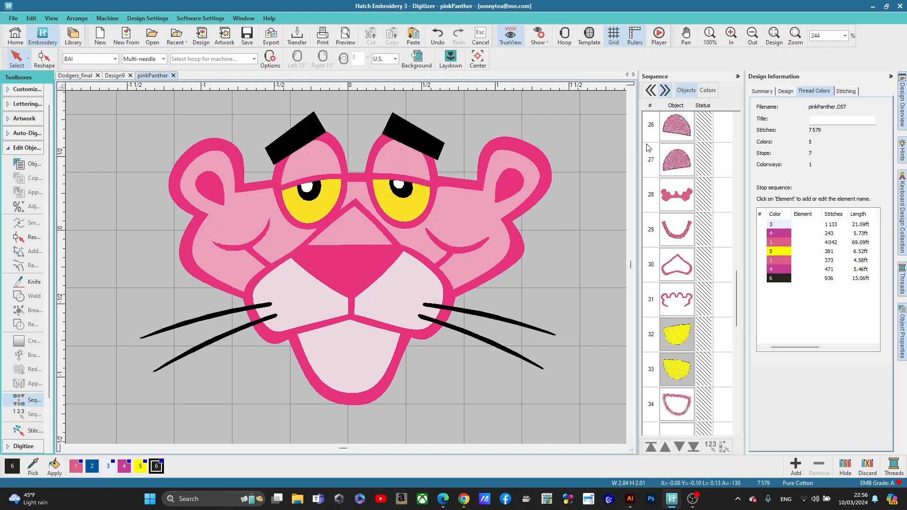
pyautogui.moveTo(737, 282); pyautogui.dragTo(755, 119)
pyautogui.click(679, 133)
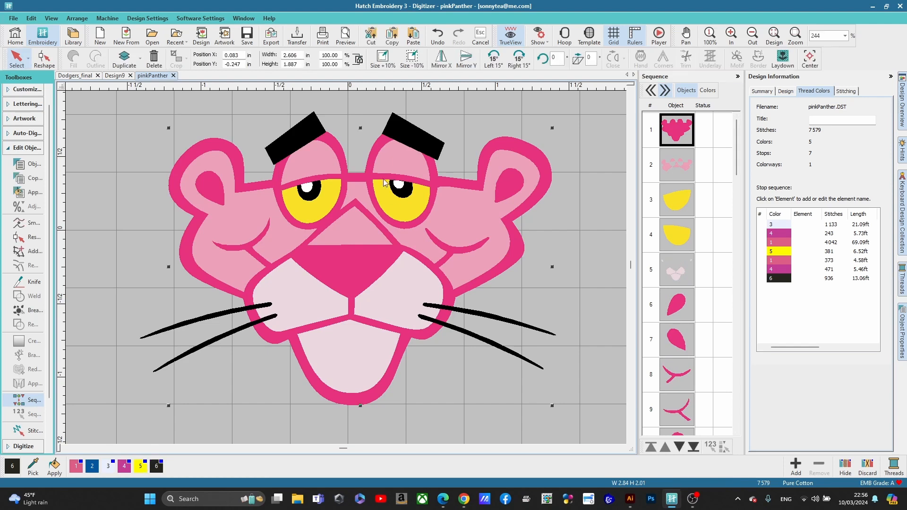
pyautogui.scroll(-5, 678, 388)
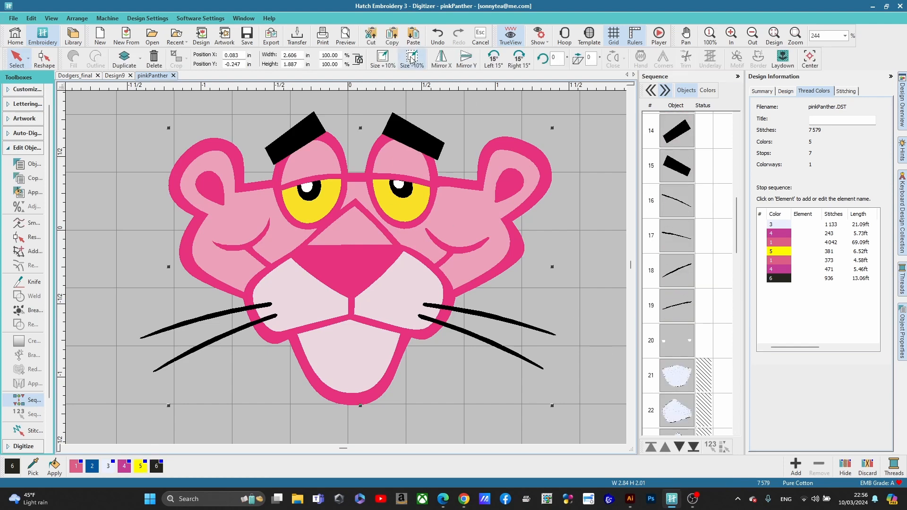
pyautogui.click(575, 132)
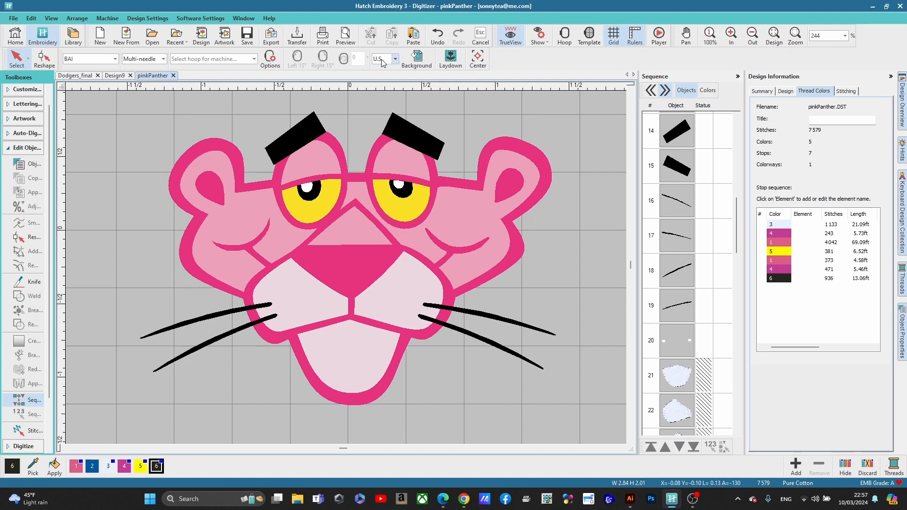
# Select all the Pink Panther artwork pieces together and set their overall height to 2.5 in.
pyautogui.click(32, 19)
pyautogui.click(98, 115)
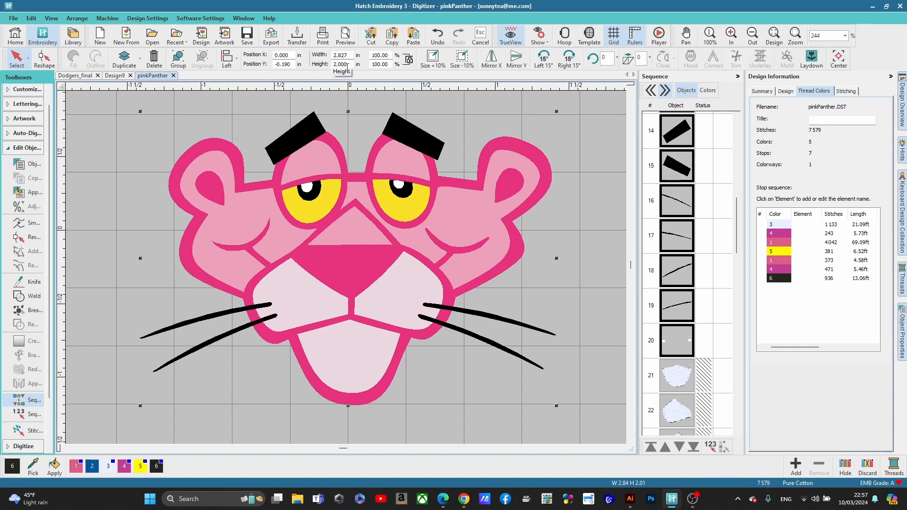
pyautogui.doubleClick(347, 65)
pyautogui.write('2.5')
pyautogui.press('Return')
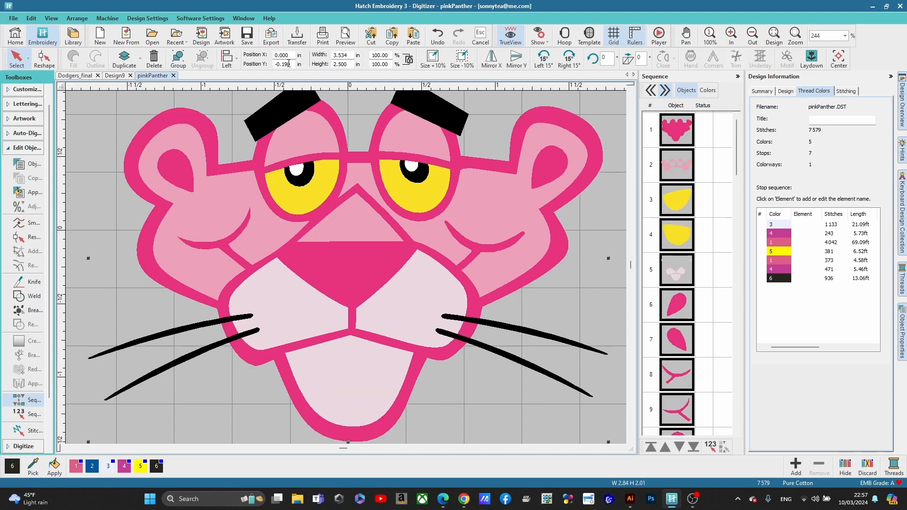
# Lock all the selected artwork pieces so they cannot be moved while digitizing over them.
pyautogui.scroll(-4, 400, 228)
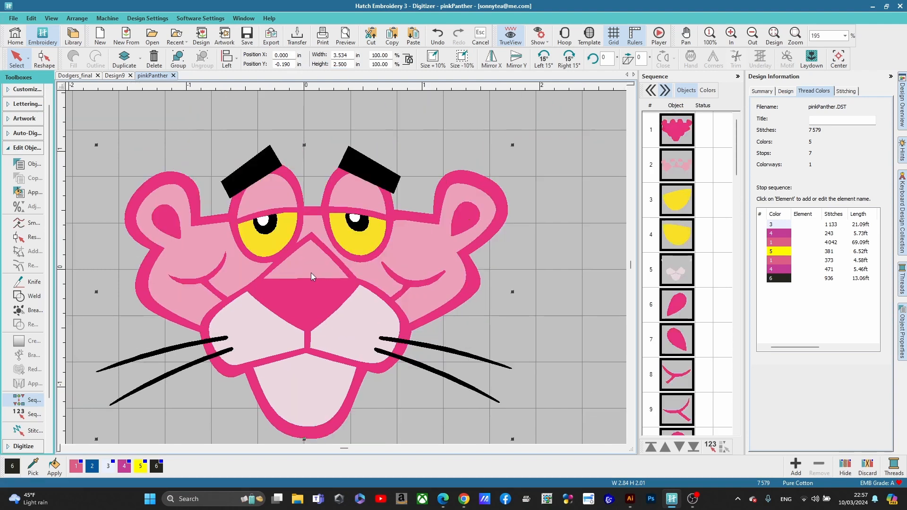
pyautogui.scroll(2, 345, 267)
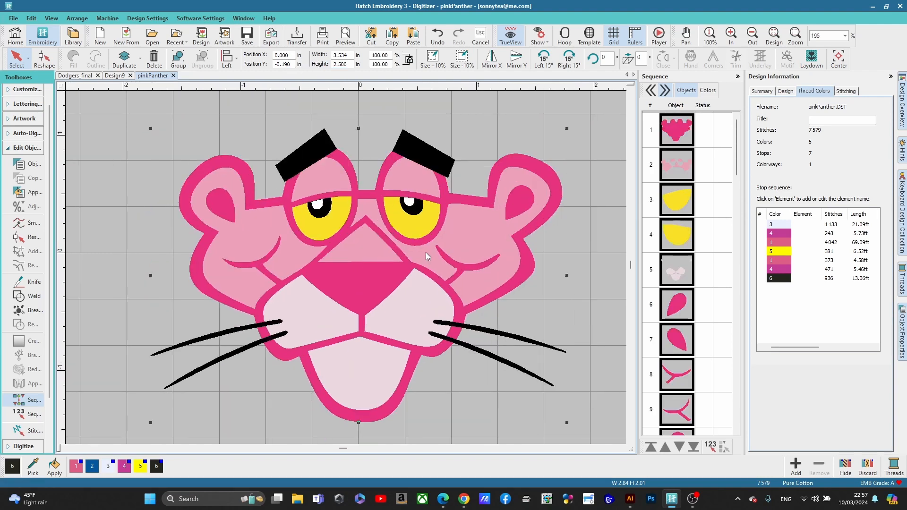
pyautogui.scroll(-6, 713, 315)
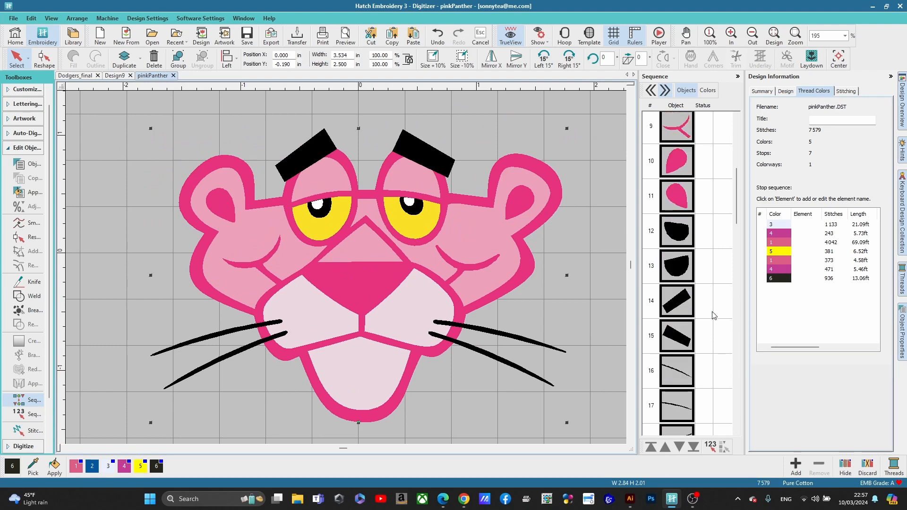
pyautogui.scroll(6, 714, 315)
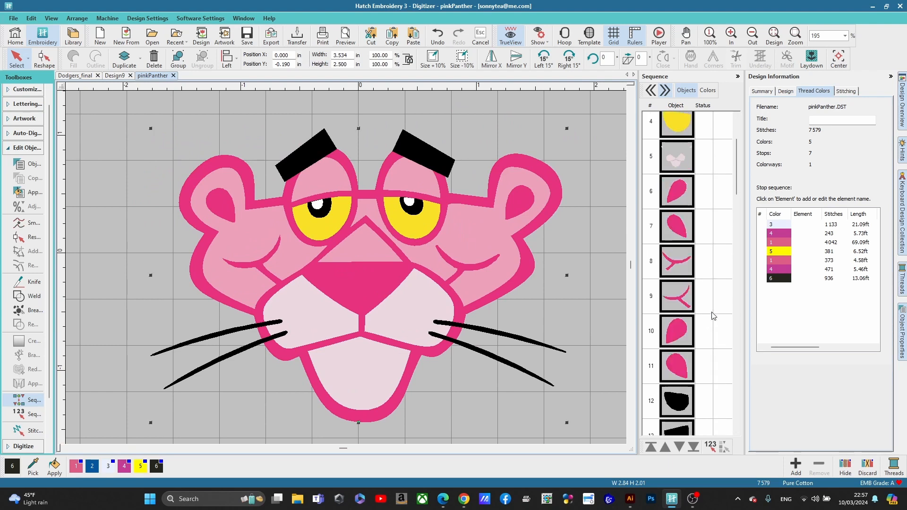
pyautogui.press('k')
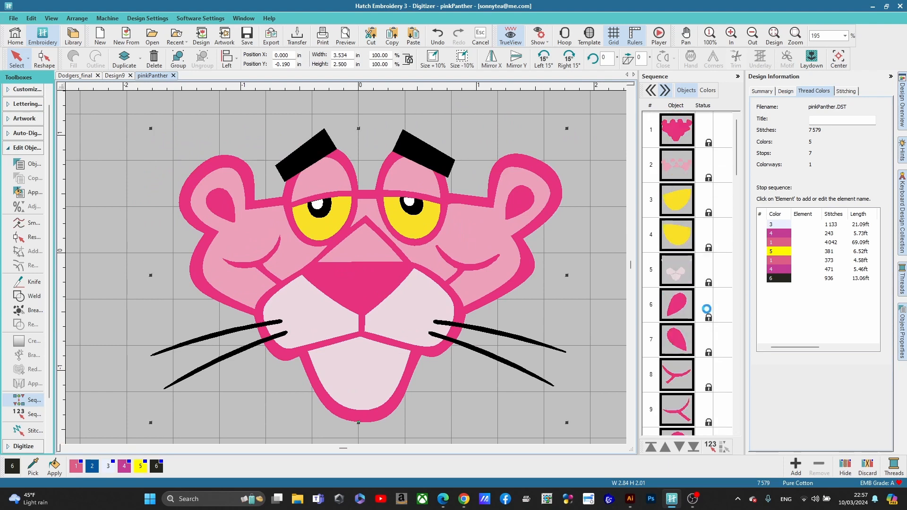
pyautogui.scroll(-1, 697, 262)
pyautogui.scroll(2, 696, 272)
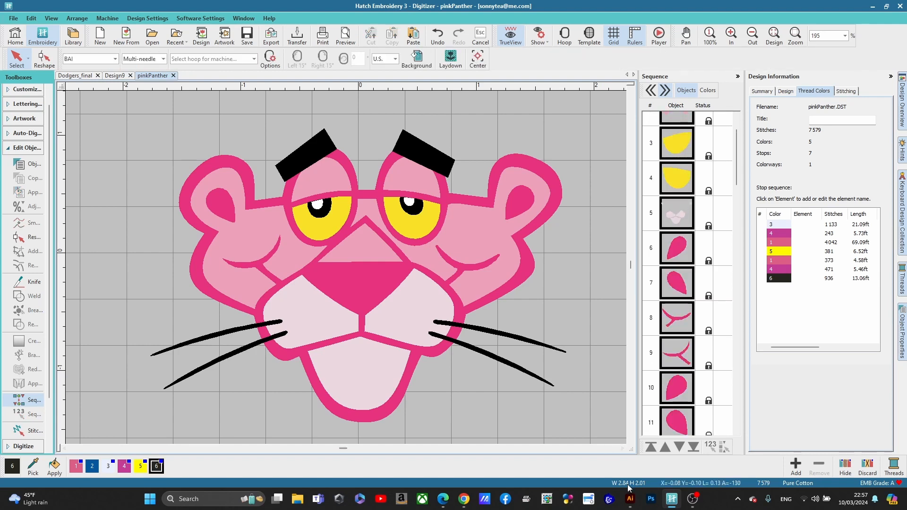
# Switch to Illustrator to view the source Pink Panther vector artwork up close, and return to Hatch Embroidery.
pyautogui.click(630, 499)
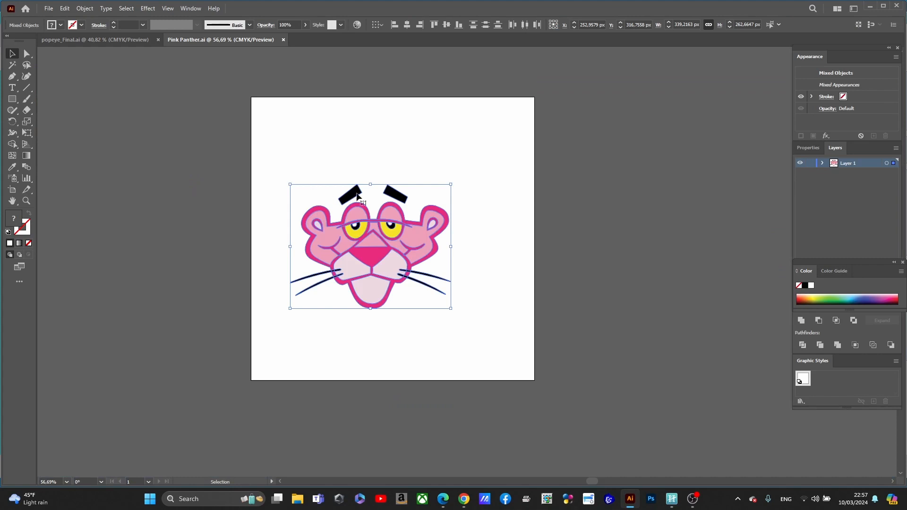
pyautogui.scroll(2, 352, 201)
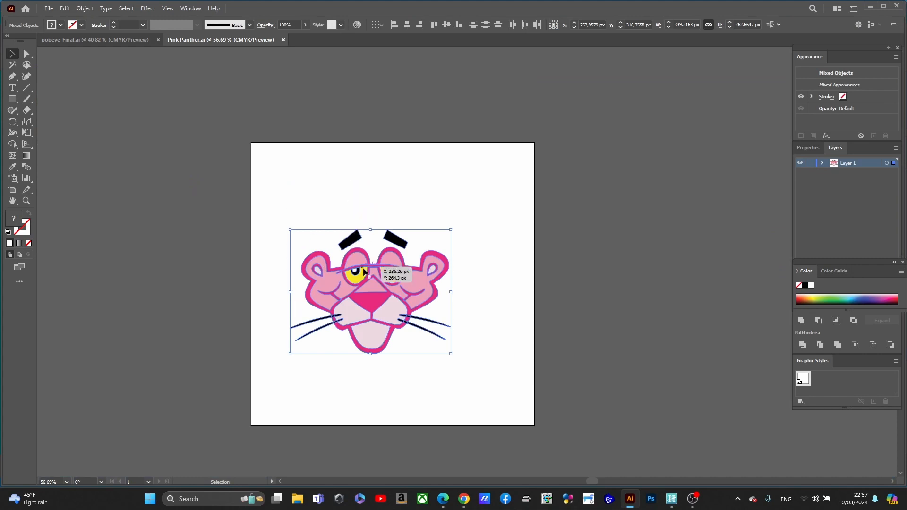
pyautogui.scroll(-2, 363, 271)
pyautogui.keyDown('alt'); pyautogui.scroll(4, 364, 270); pyautogui.keyUp('alt')
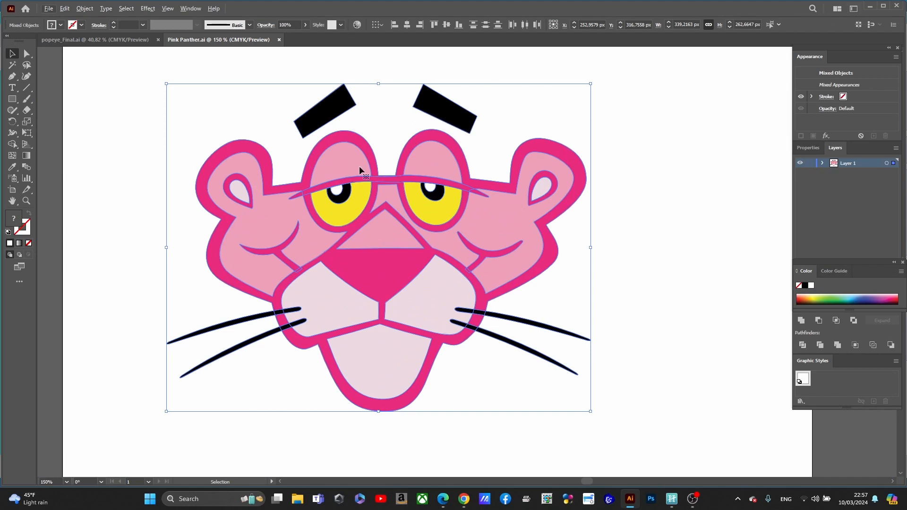
pyautogui.click(870, 7)
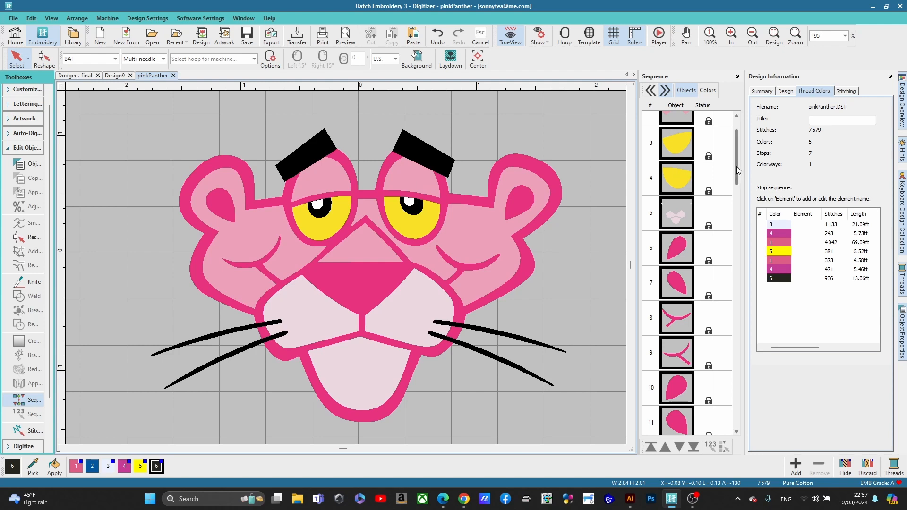
# Digitize an open satin outline about 25 by 15 mm along the dark pink chin border, from its upper right end to its upper left end.
pyautogui.moveTo(737, 166); pyautogui.dragTo(738, 172)
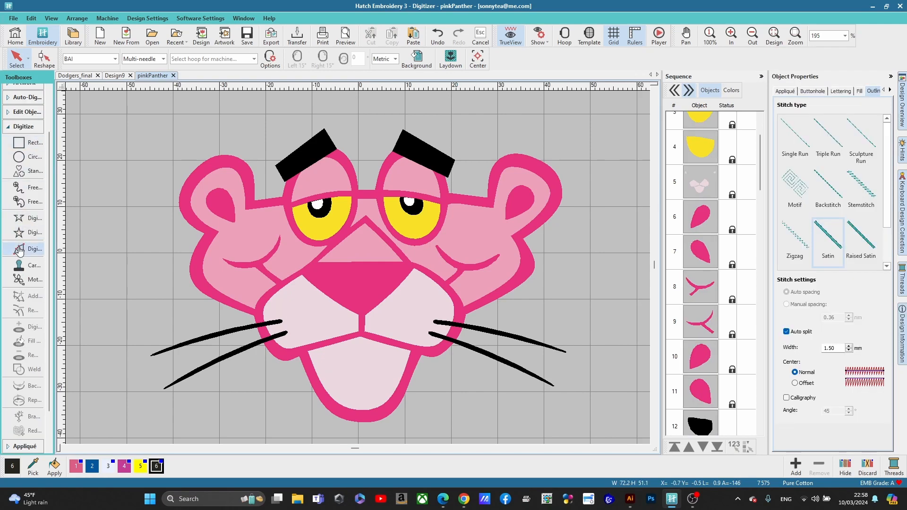
pyautogui.click(17, 218)
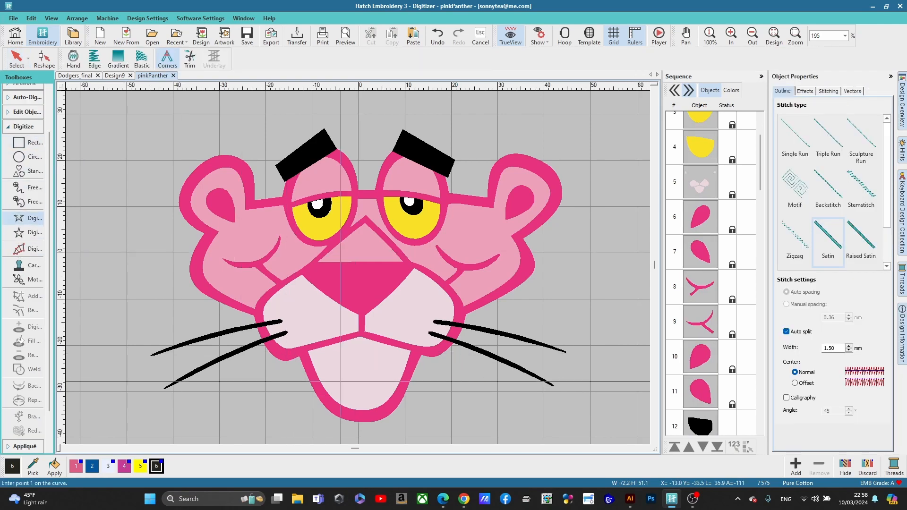
pyautogui.scroll(3, 358, 268)
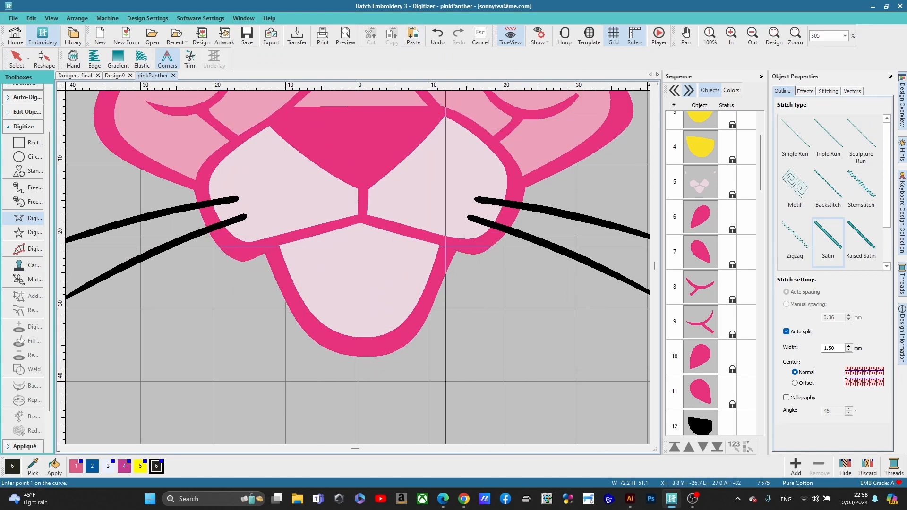
pyautogui.click(446, 246)
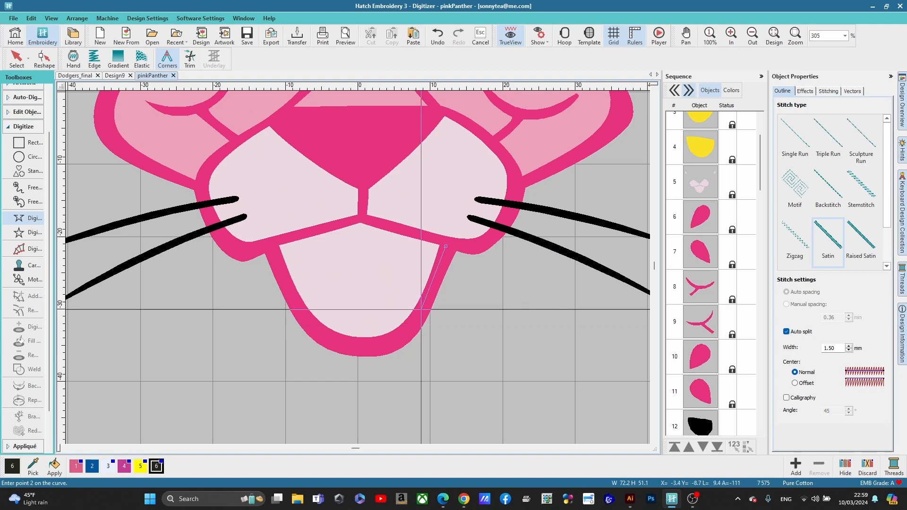
pyautogui.click(421, 310)
pyautogui.click(396, 341)
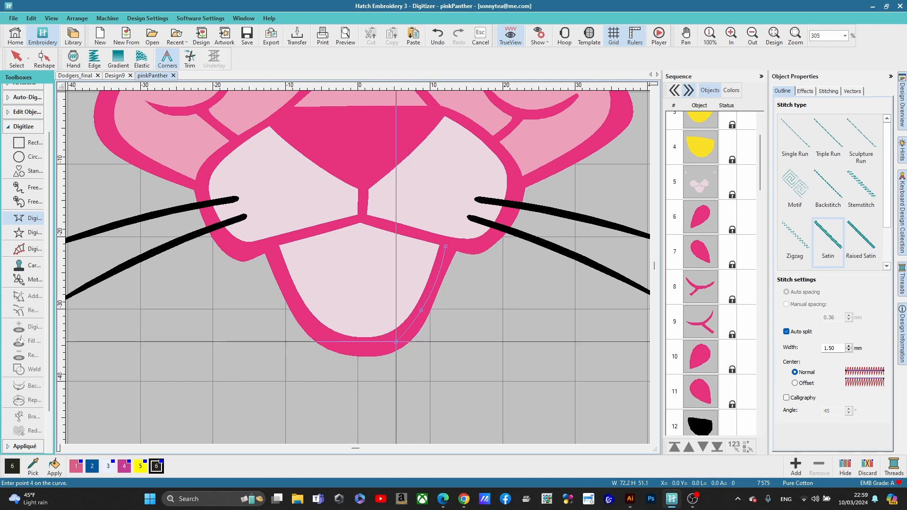
pyautogui.click(350, 344)
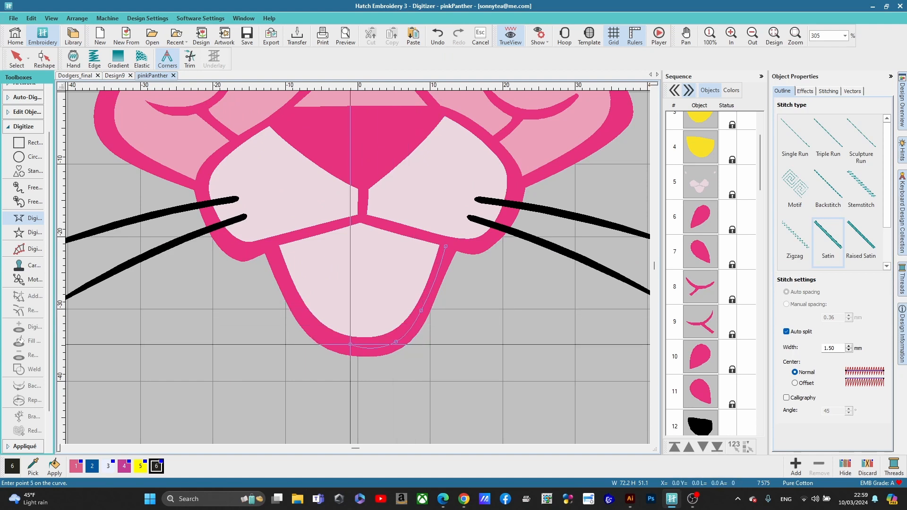
pyautogui.click(312, 328)
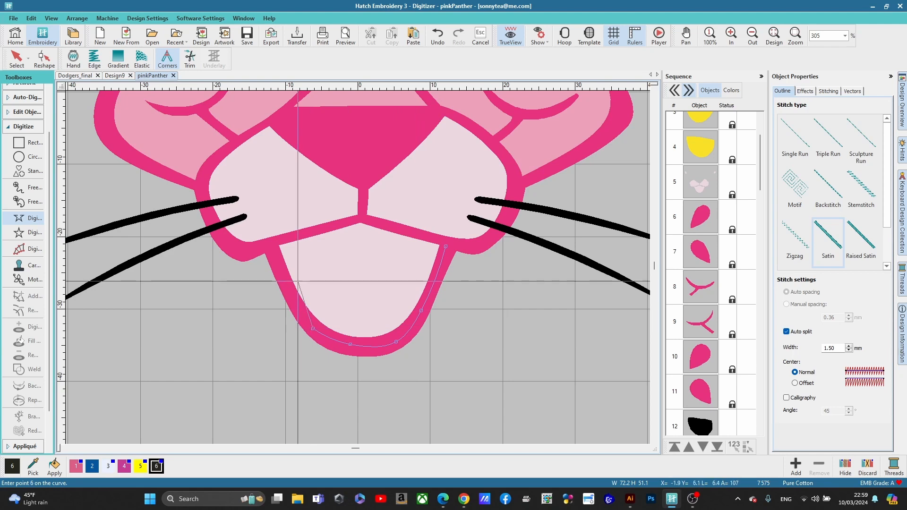
pyautogui.click(272, 247)
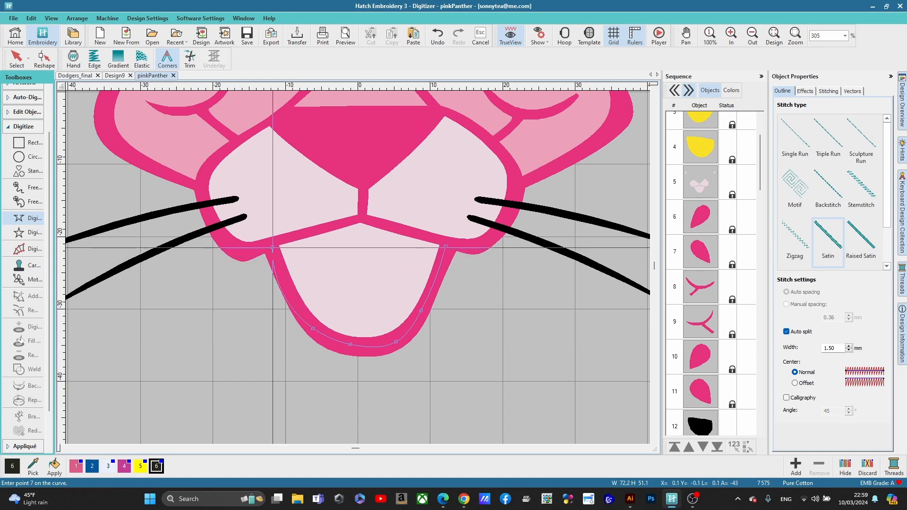
pyautogui.press('BackSpace')
pyautogui.rightClick(287, 283)
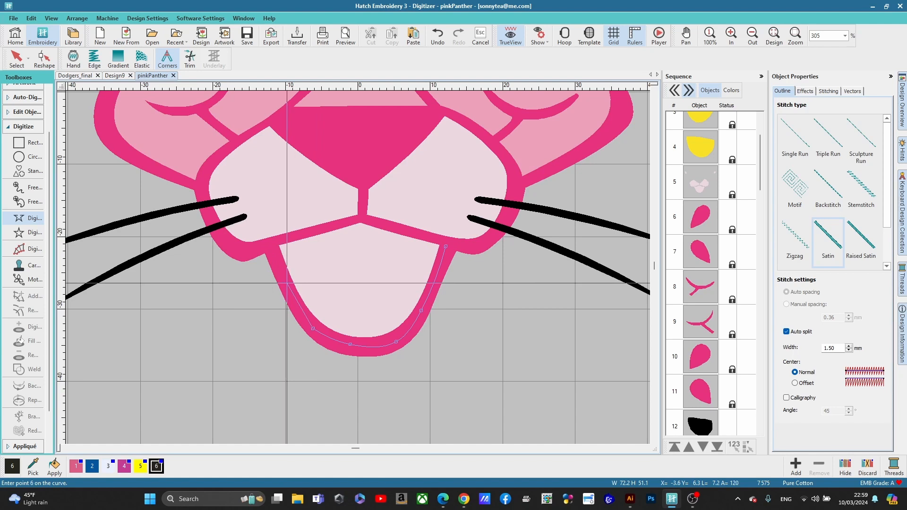
pyautogui.click(273, 248)
pyautogui.press('Return')
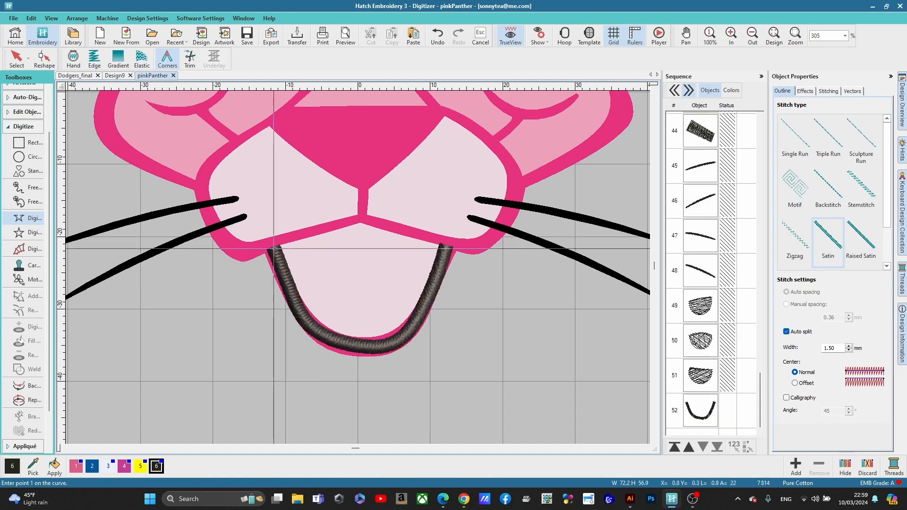
# Recolor the chin's satin outline with thread color 4 and nudge its lower right curve point slightly upward to fit the artwork border.
pyautogui.click(16, 57)
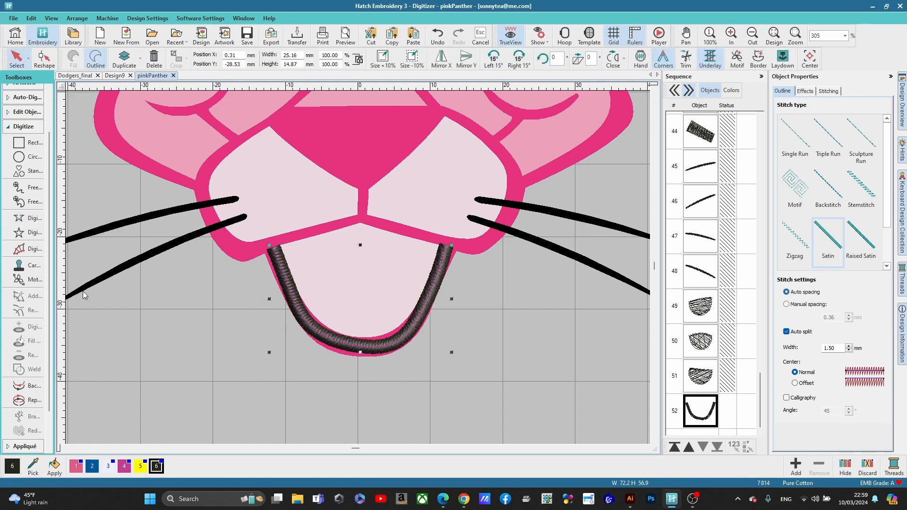
pyautogui.click(122, 466)
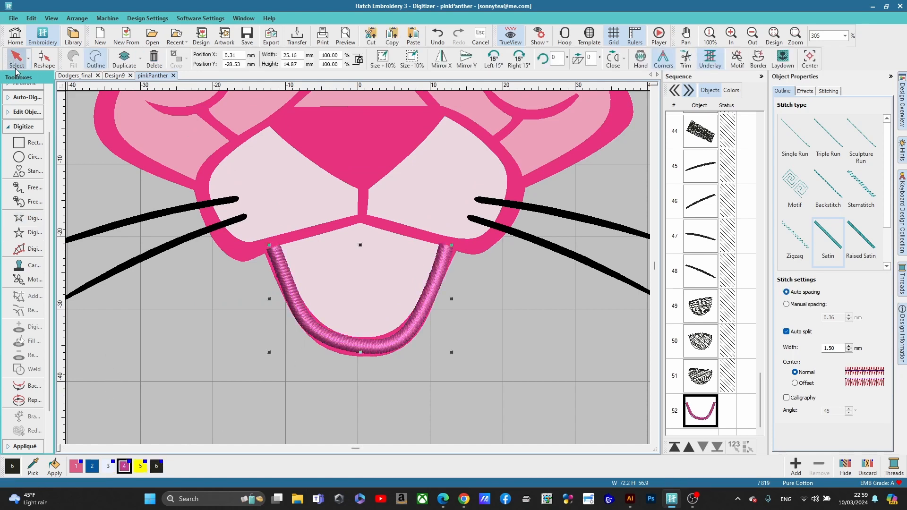
pyautogui.scroll(2, 371, 349)
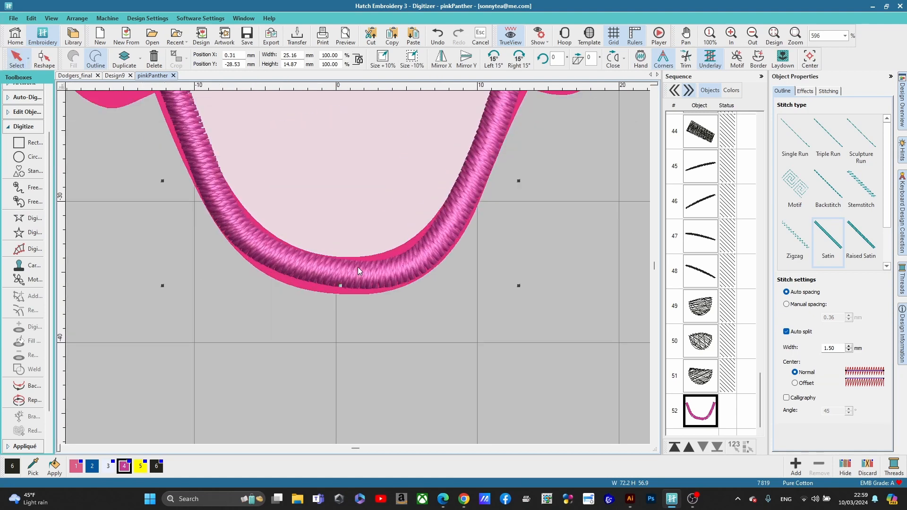
pyautogui.press('h')
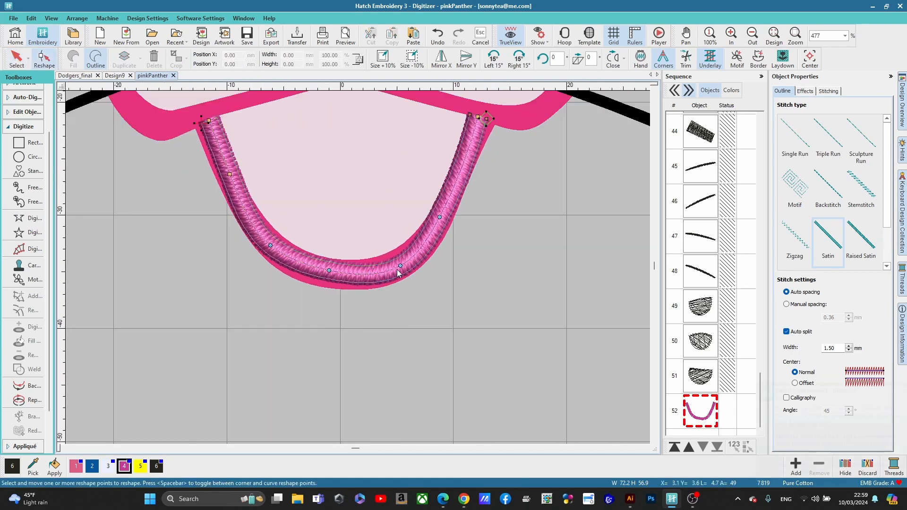
pyautogui.click(401, 263)
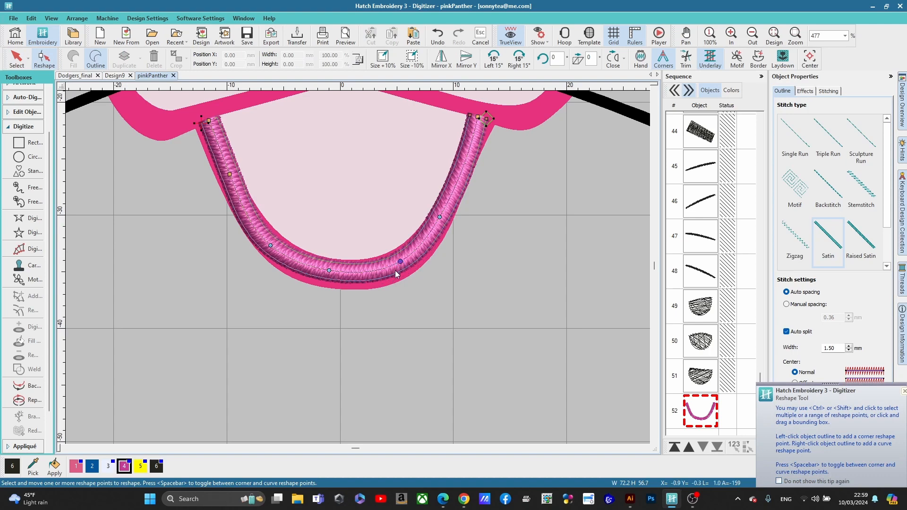
pyautogui.scroll(-2, 395, 270)
pyautogui.scroll(-1, 358, 267)
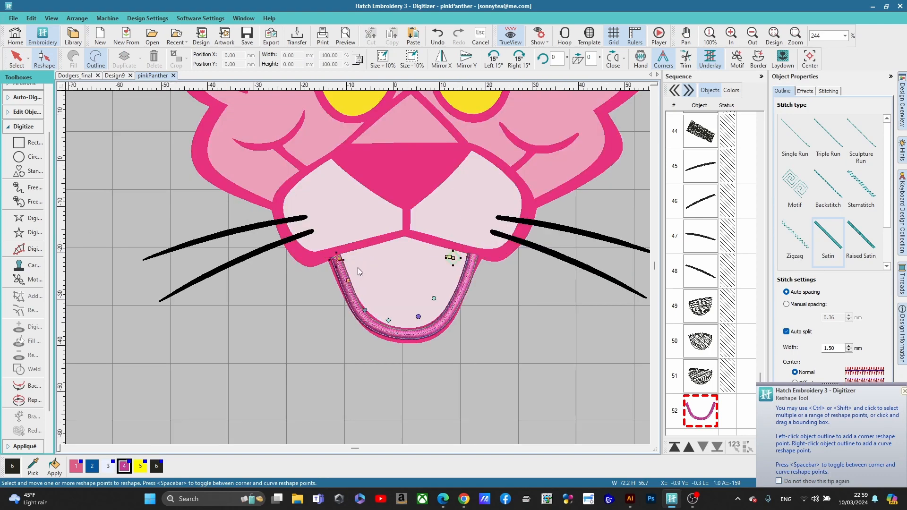
pyautogui.scroll(-1, 358, 266)
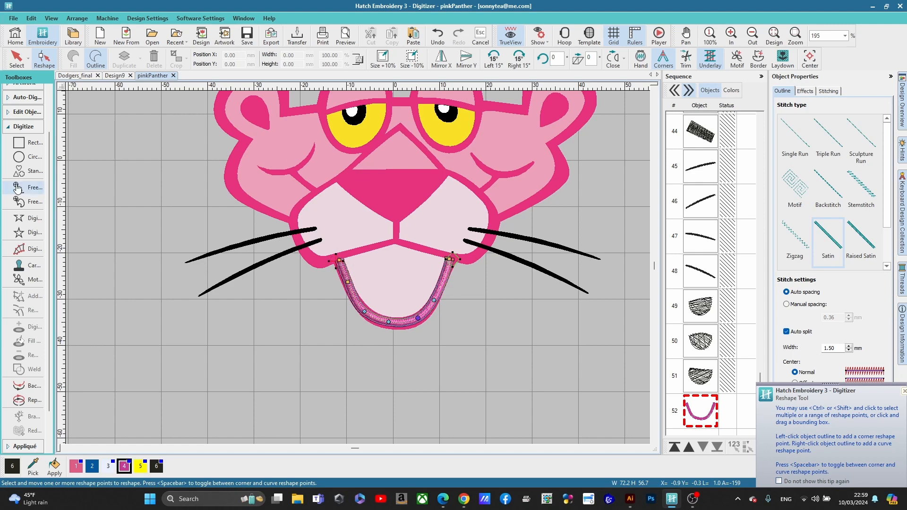
# Start a closed shape at the left mouth corner and trace the dark pink muzzle border around the left cheek to its upper edge.
pyautogui.click(27, 234)
pyautogui.scroll(2, 395, 240)
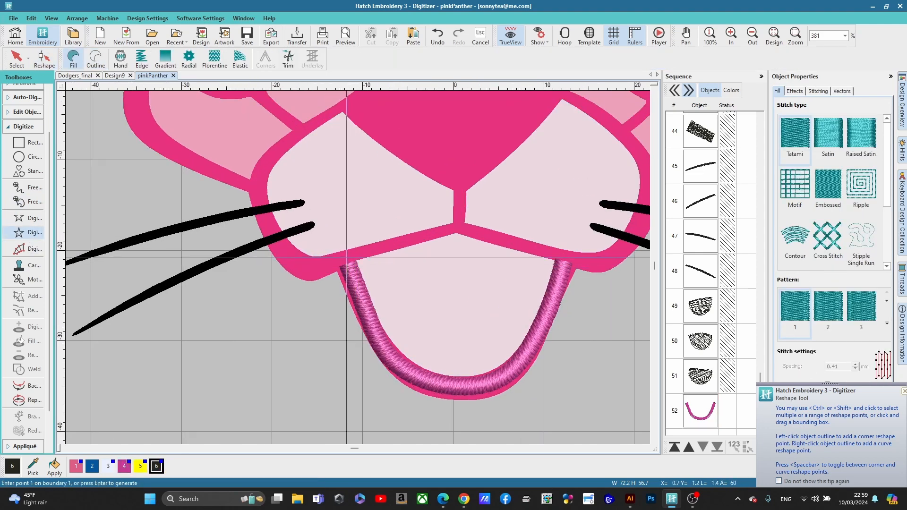
pyautogui.click(346, 258)
pyautogui.click(312, 267)
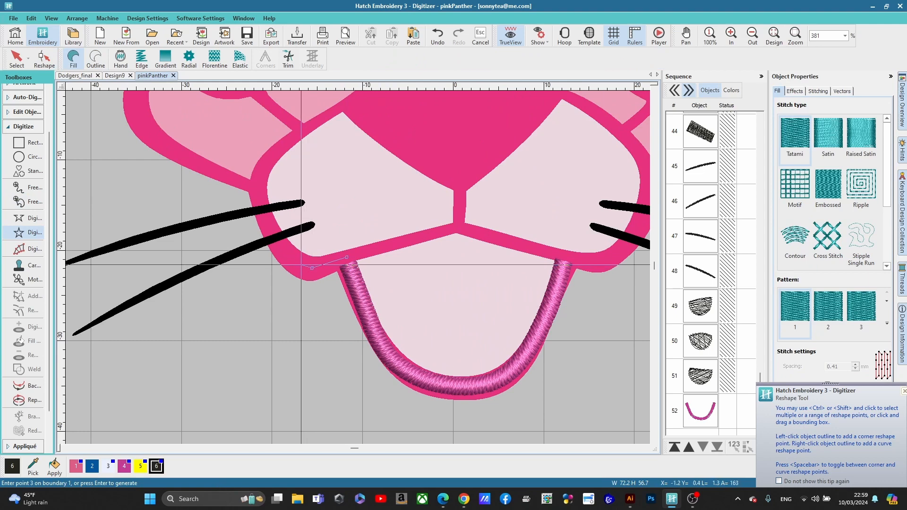
pyautogui.click(298, 265)
pyautogui.click(272, 231)
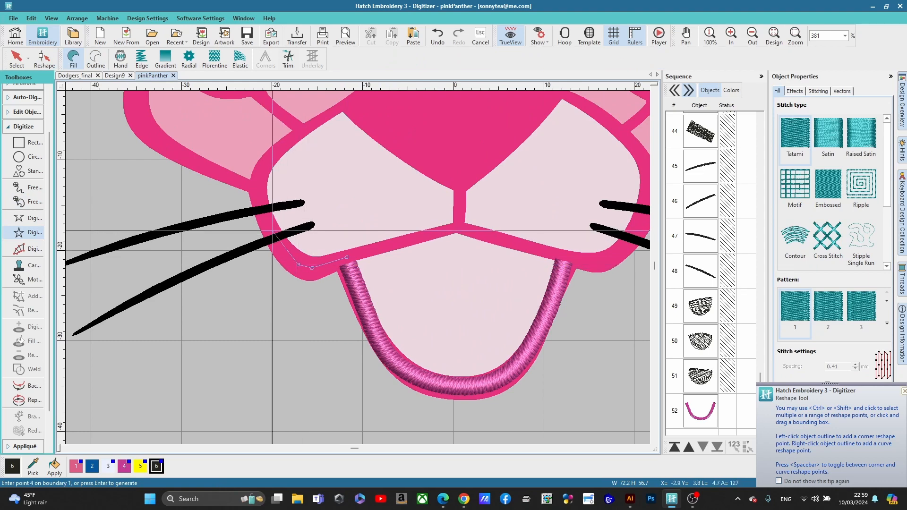
pyautogui.click(258, 188)
pyautogui.click(276, 150)
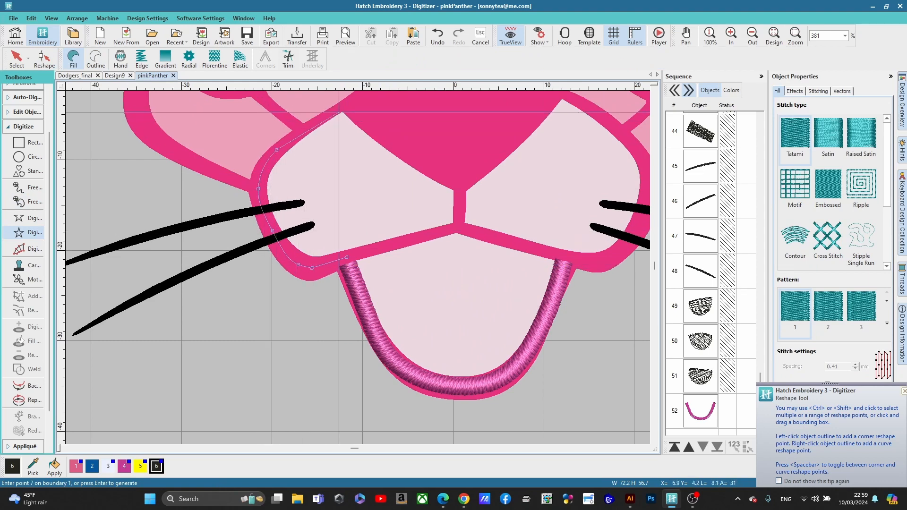
# Continue the muzzle boundary along the left side of the nose border up to the peak between the eyes.
pyautogui.scroll(-2, 338, 112)
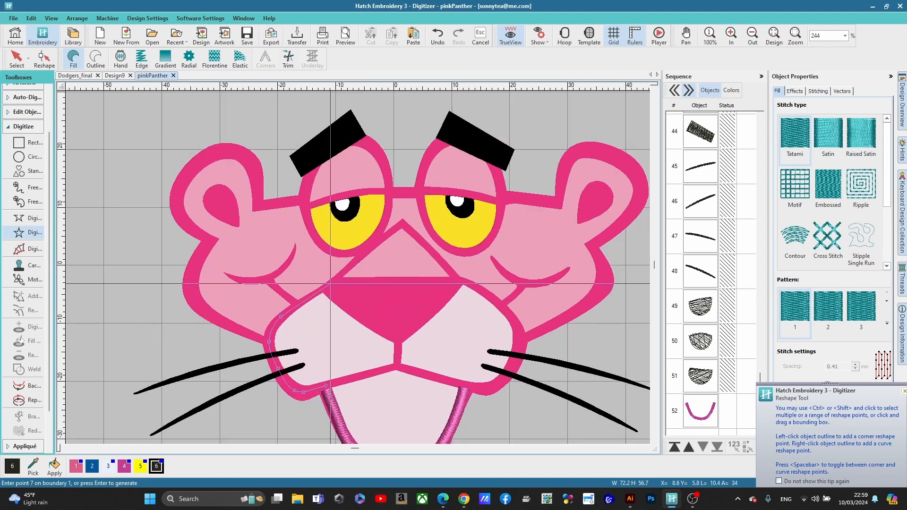
pyautogui.click(330, 282)
pyautogui.scroll(7, 330, 269)
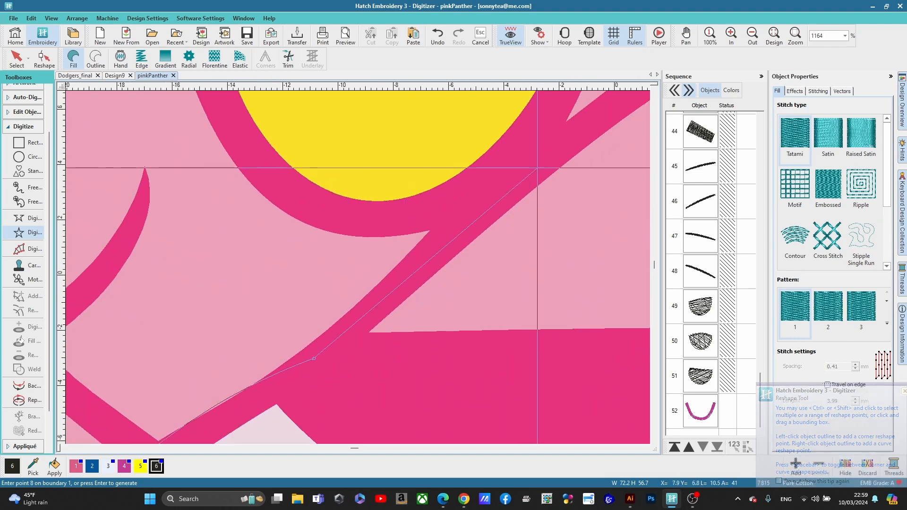
pyautogui.click(561, 150)
pyautogui.scroll(-3, 561, 150)
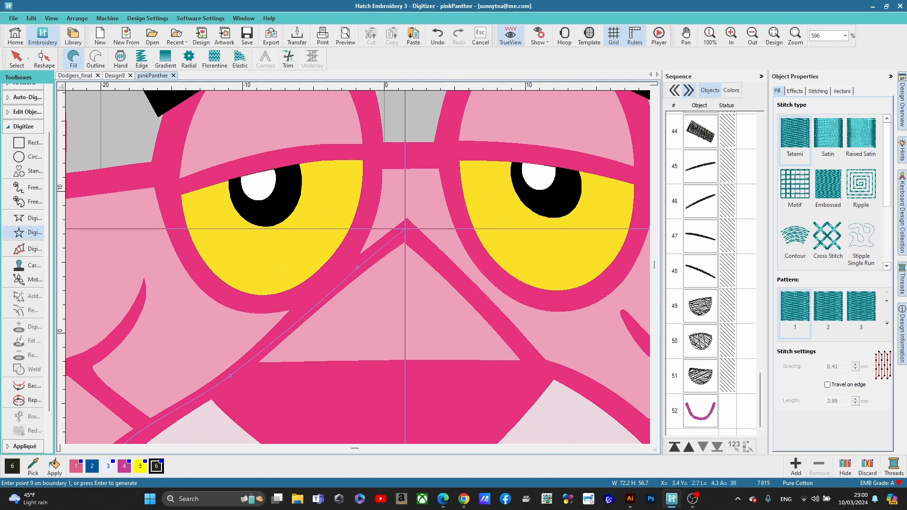
pyautogui.click(405, 229)
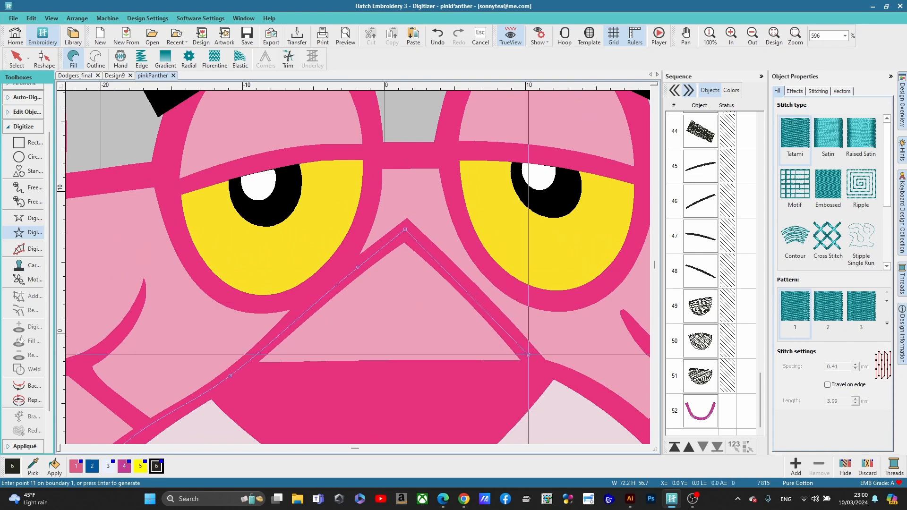
# Trace the boundary down the right side of the nose and along the muzzle's upper right border.
pyautogui.scroll(-2, 567, 372)
pyautogui.scroll(3, 372, 278)
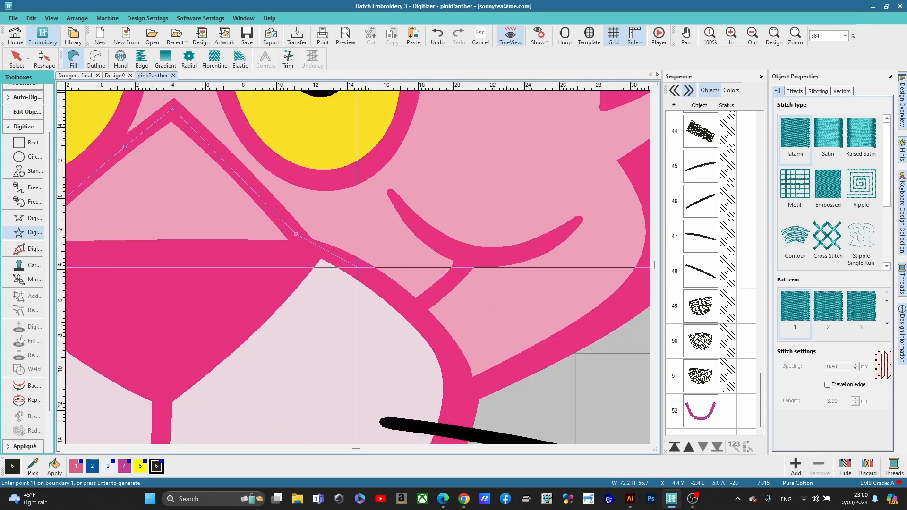
pyautogui.scroll(1, 357, 267)
pyautogui.click(306, 246)
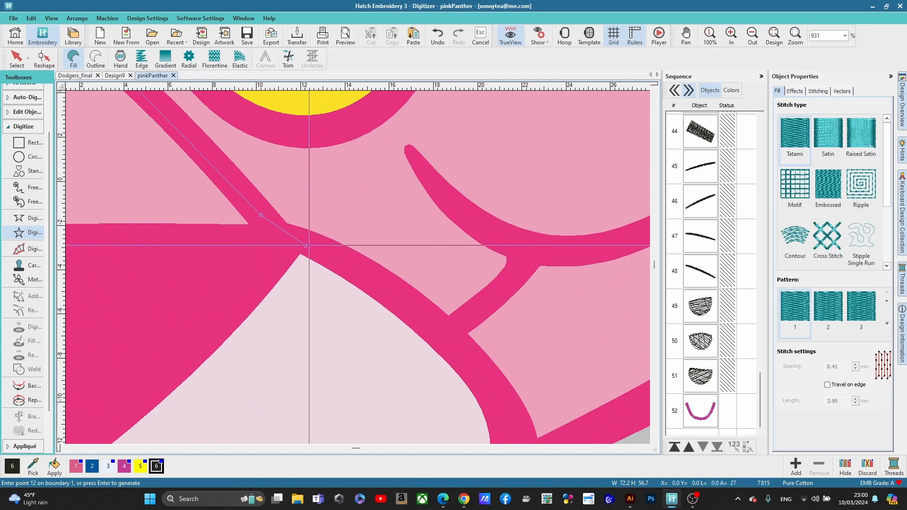
pyautogui.click(422, 311)
pyautogui.scroll(-1, 469, 378)
pyautogui.click(386, 294)
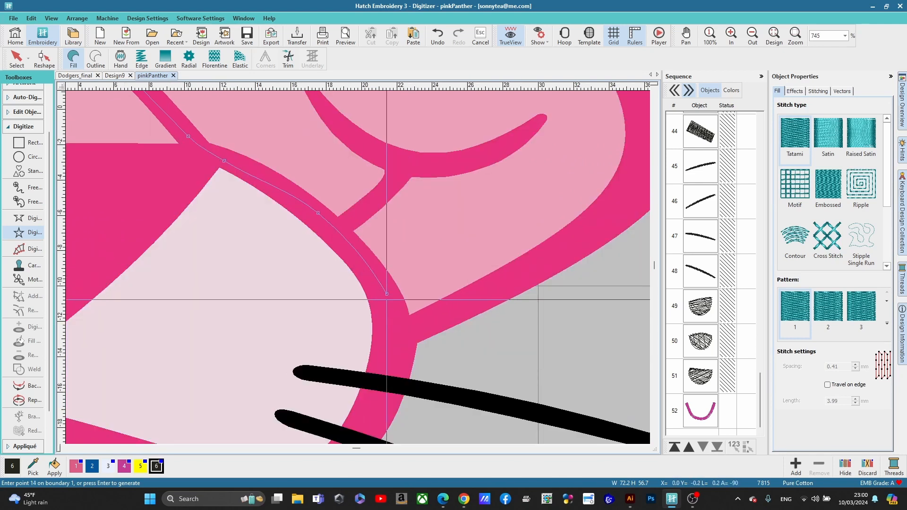
# Continue the boundary around the outer right cheek border to the right mouth corner.
pyautogui.click(387, 350)
pyautogui.scroll(-2, 387, 355)
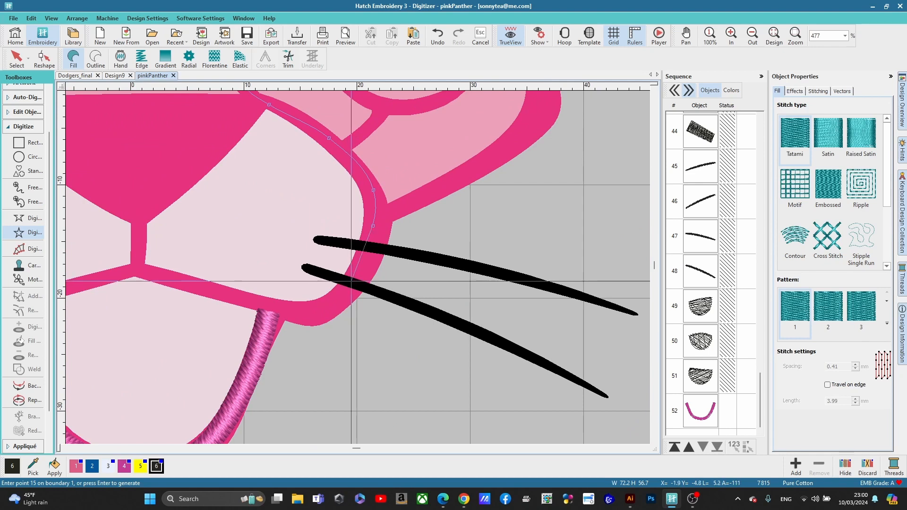
pyautogui.click(351, 281)
pyautogui.click(326, 308)
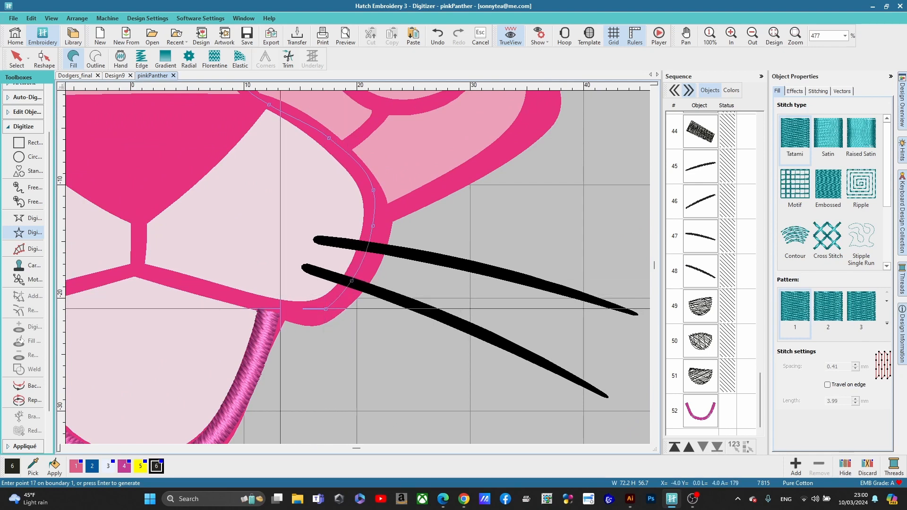
pyautogui.click(284, 308)
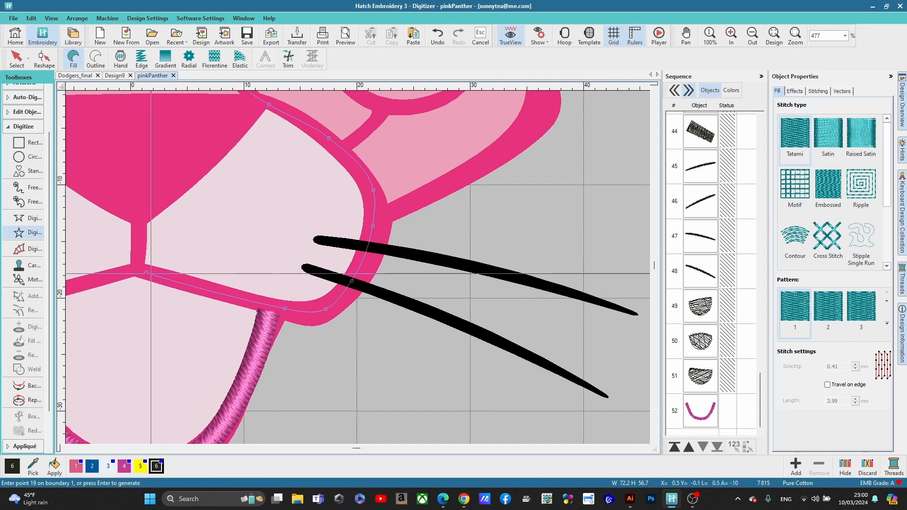
# Trace the upper lip border through the center below the nose and generate the closed muzzle shape, about 45 by 31 mm.
pyautogui.scroll(-2, 146, 274)
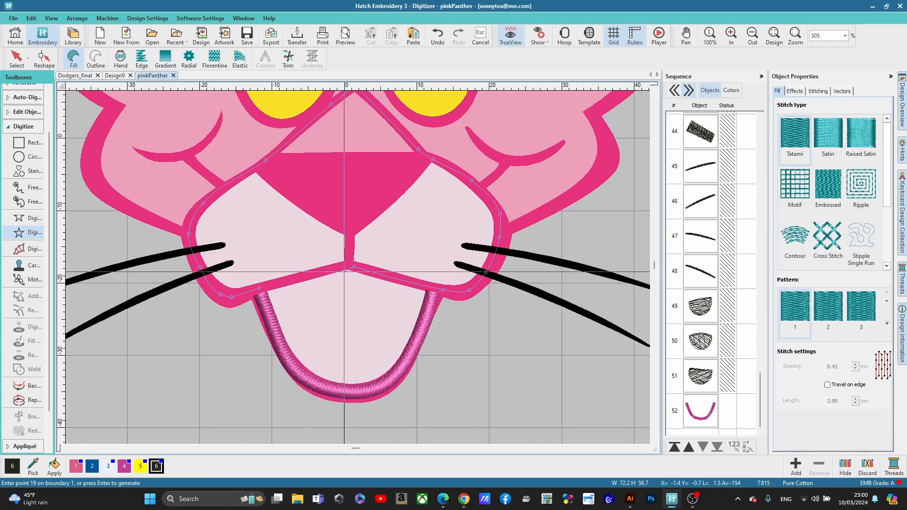
pyautogui.scroll(2, 344, 269)
pyautogui.scroll(1, 358, 267)
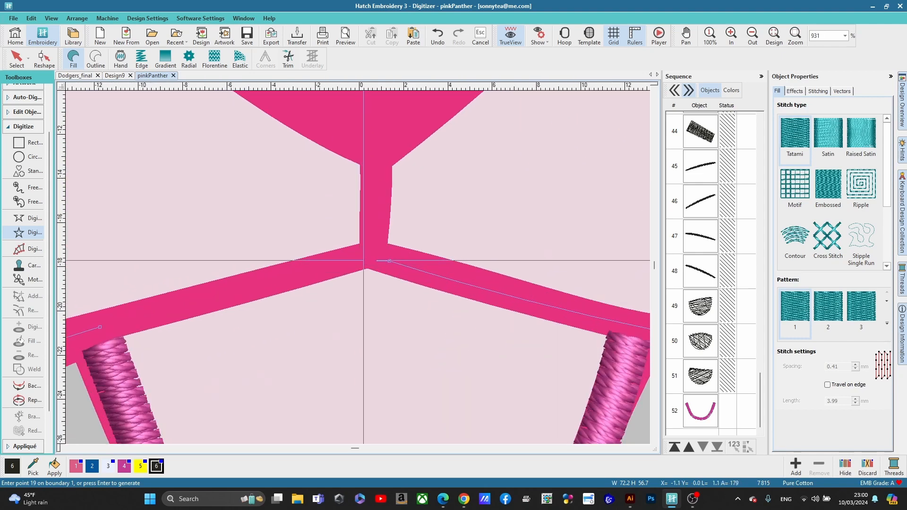
pyautogui.click(358, 261)
pyautogui.scroll(-1, 184, 303)
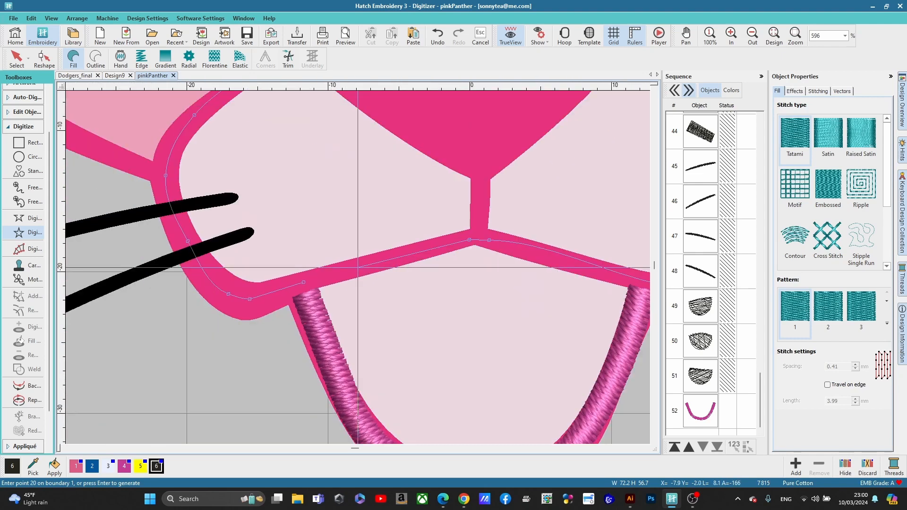
pyautogui.scroll(-1, 425, 285)
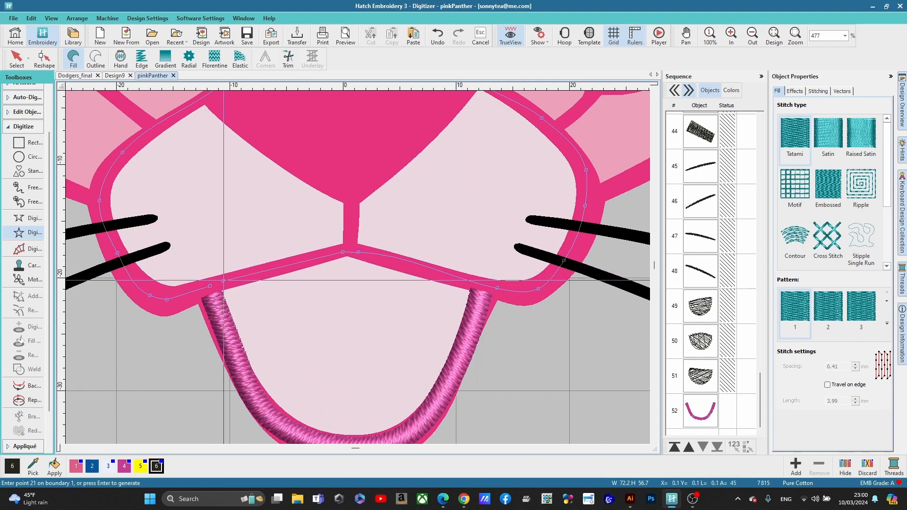
pyautogui.press('Return')
pyautogui.scroll(-3, 226, 271)
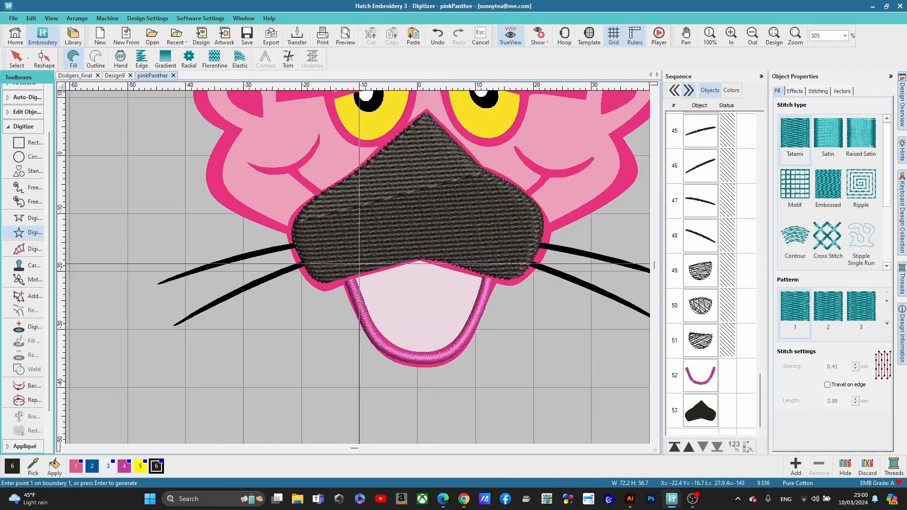
# Convert the black muzzle fill to a satin outline and recolor it with thread color 4.
pyautogui.click(14, 57)
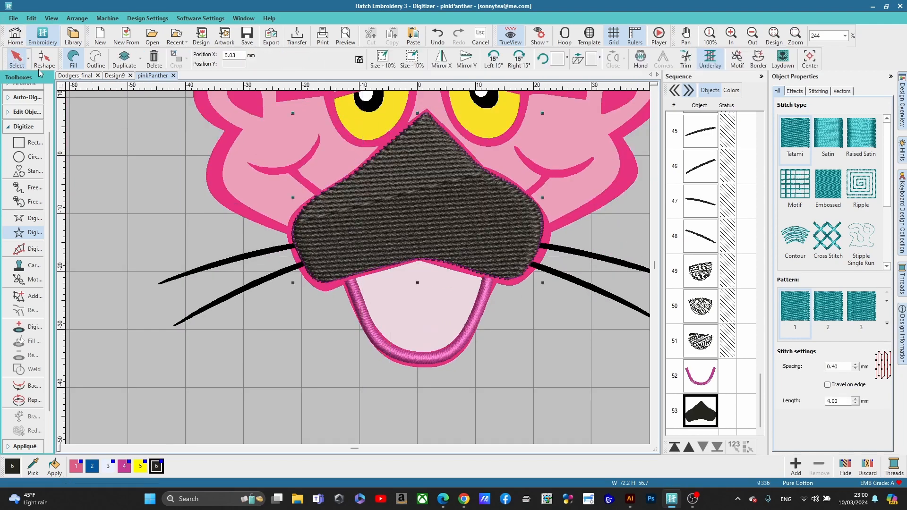
pyautogui.click(90, 61)
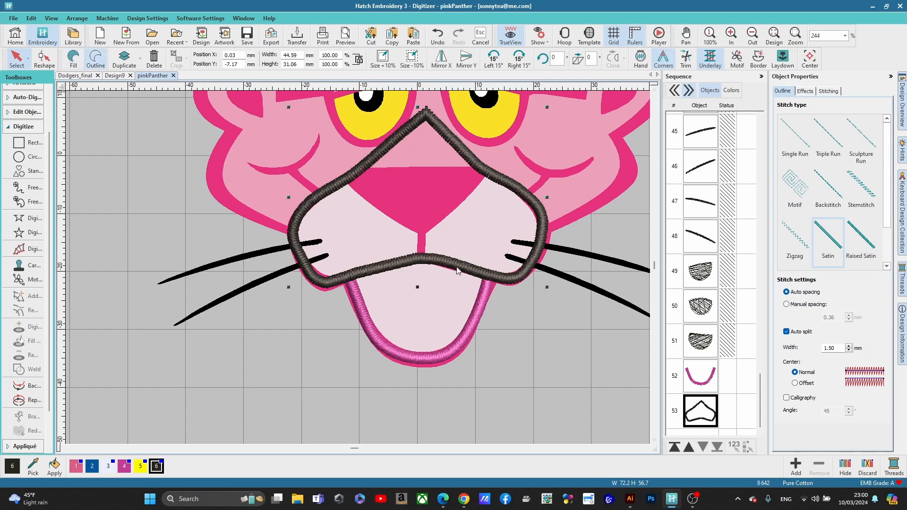
pyautogui.click(121, 470)
pyautogui.scroll(-2, 313, 269)
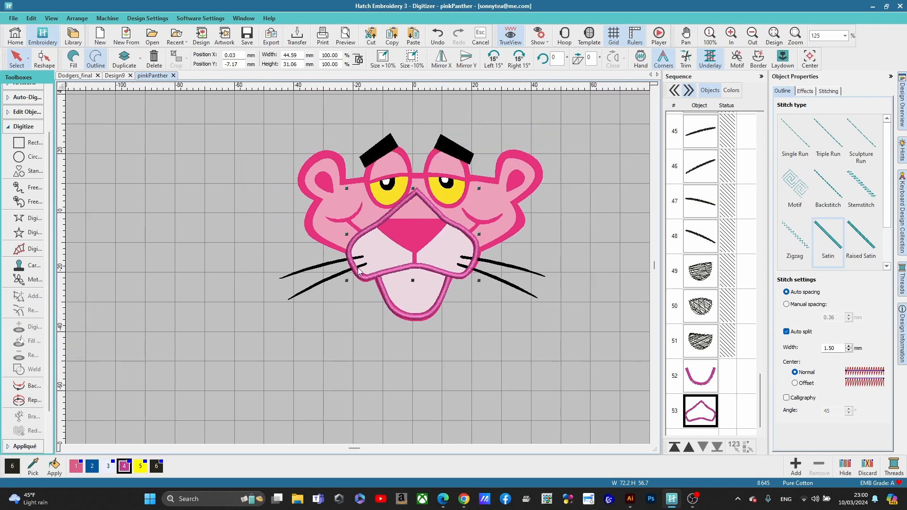
# Examine the muzzle outline and its reshape points against the artwork border, dismissing the reshape tip.
pyautogui.scroll(2, 359, 267)
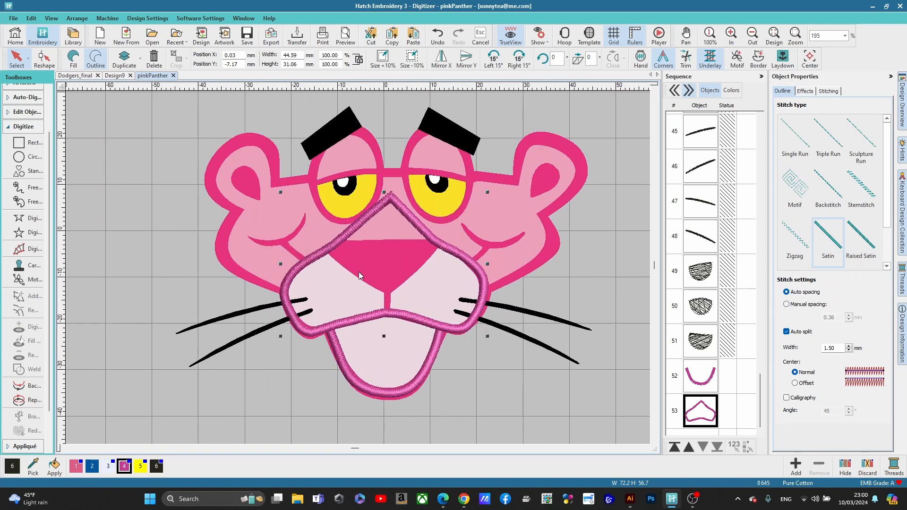
pyautogui.scroll(2, 359, 271)
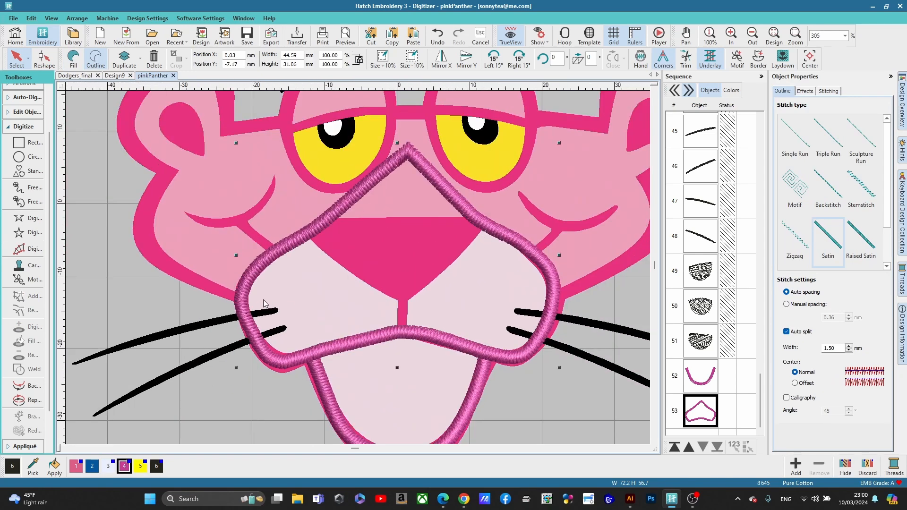
pyautogui.click(36, 64)
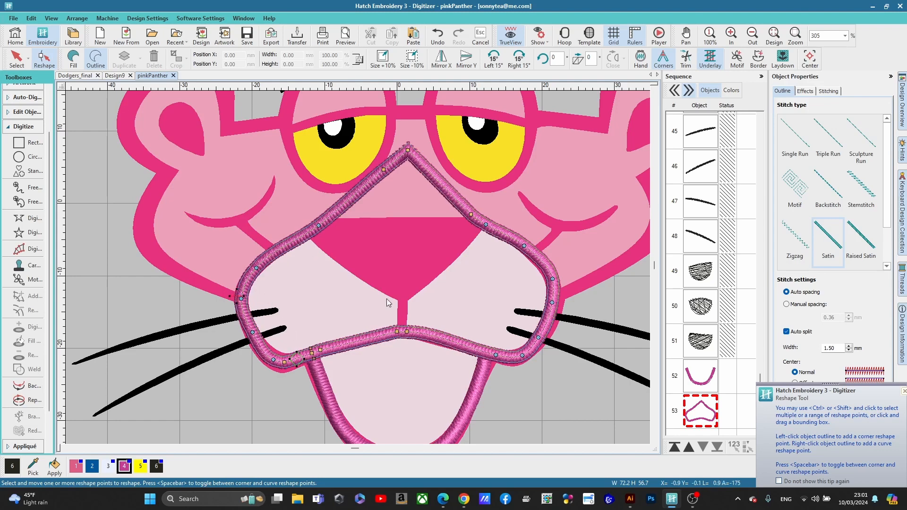
pyautogui.click(904, 391)
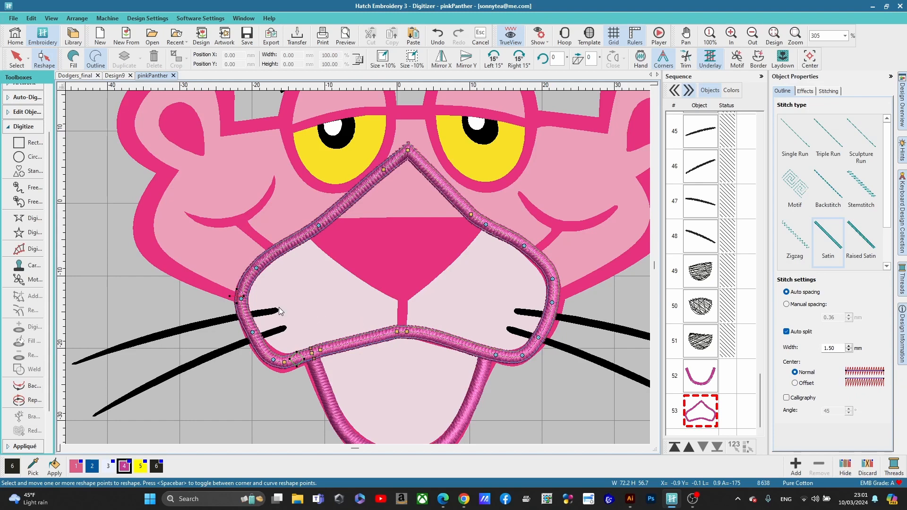
pyautogui.scroll(-1, 203, 276)
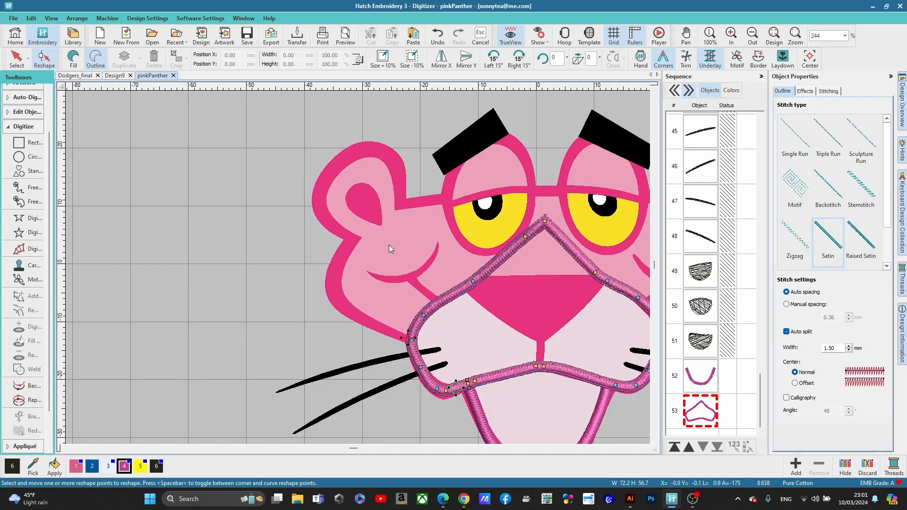
pyautogui.scroll(-1, 612, 188)
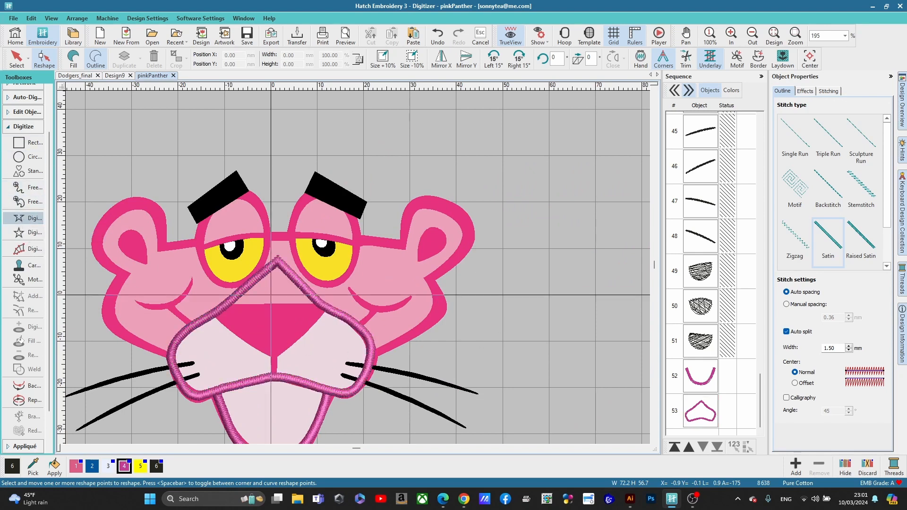
# Start an open satin outline at the muzzle's left edge and trace the left cheek border up to the notch below the ear.
pyautogui.click(21, 219)
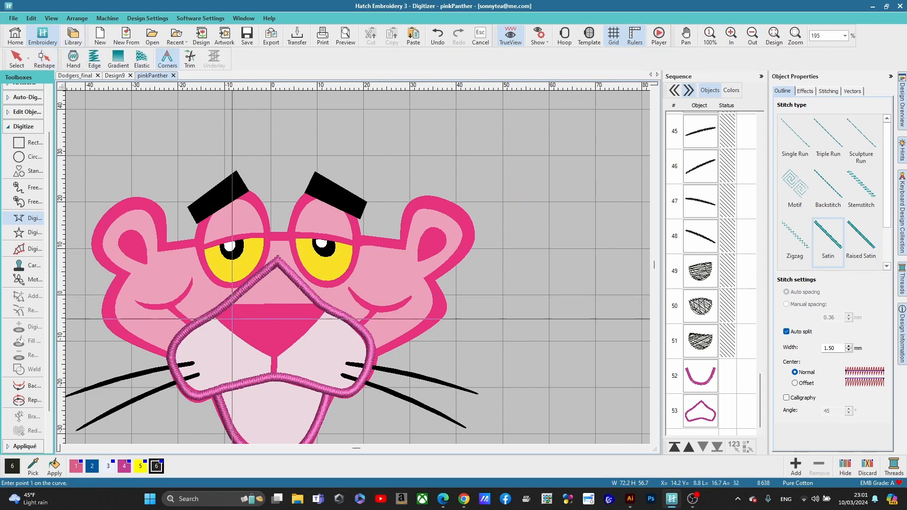
pyautogui.scroll(3, 358, 267)
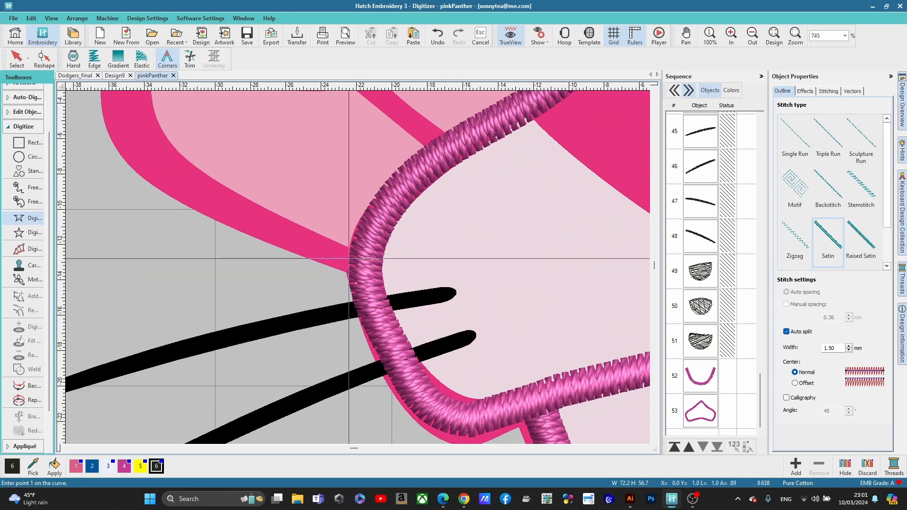
pyautogui.click(351, 260)
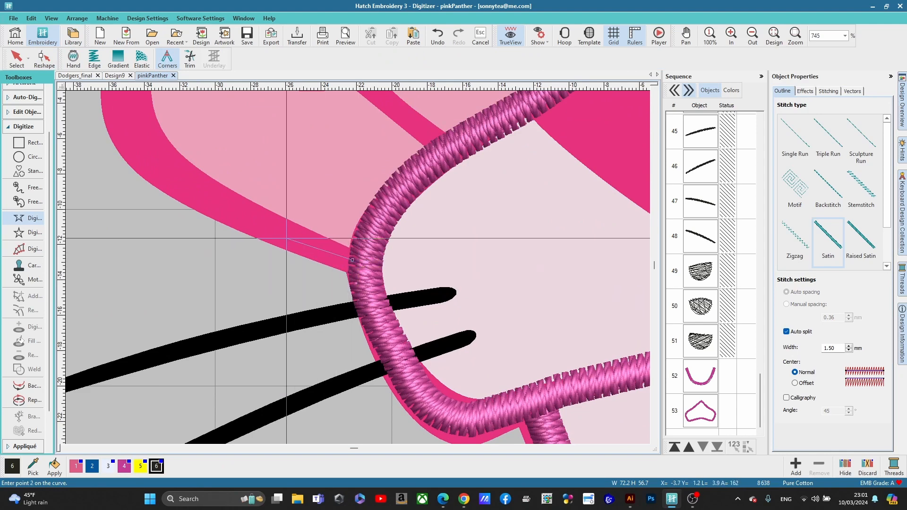
pyautogui.click(279, 232)
pyautogui.click(184, 187)
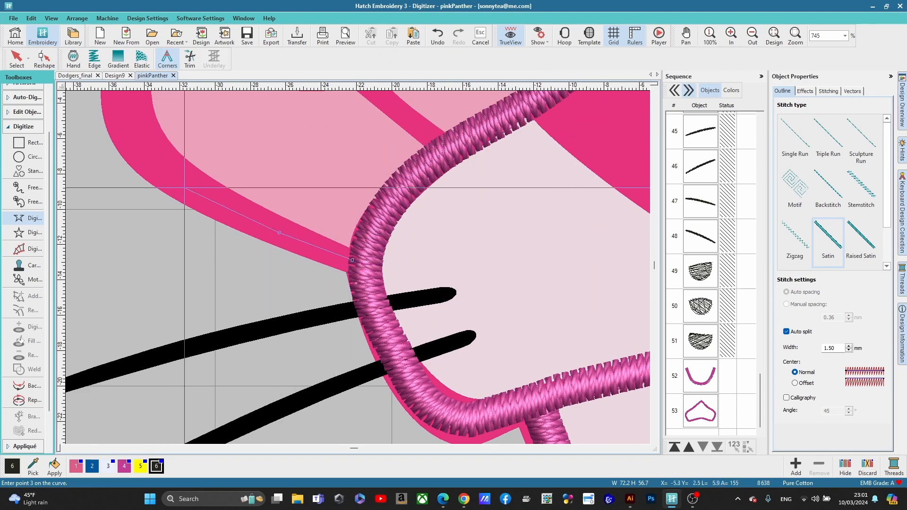
pyautogui.click(243, 199)
pyautogui.click(252, 138)
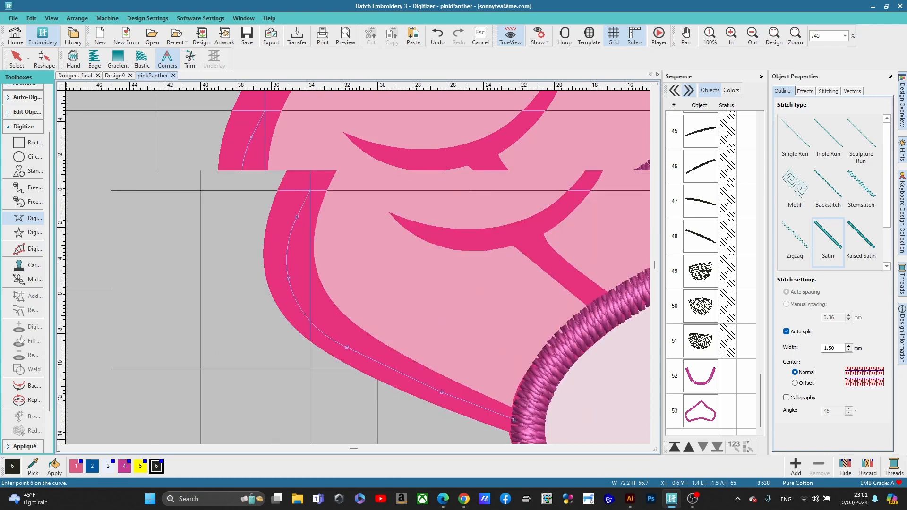
pyautogui.click(353, 116)
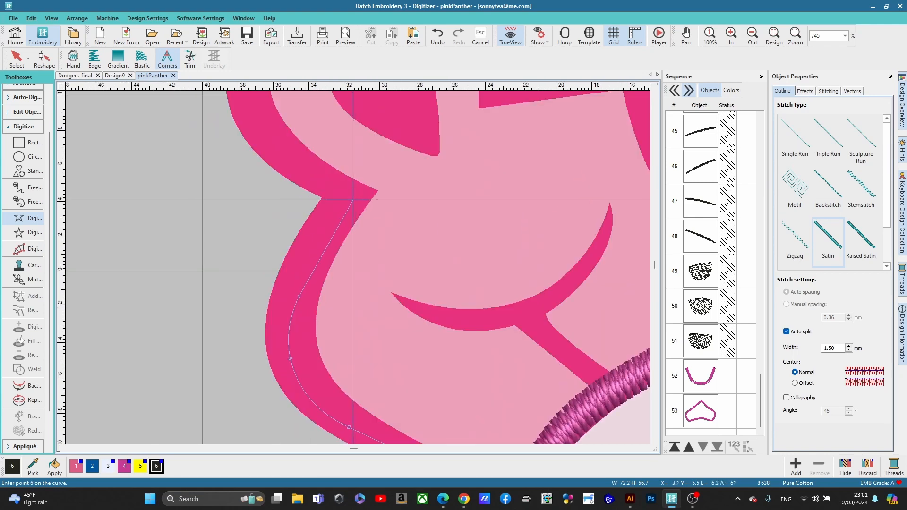
# Continue the outline around the left ear to its inner base corner, redoing the last points on the inner side.
pyautogui.click(283, 147)
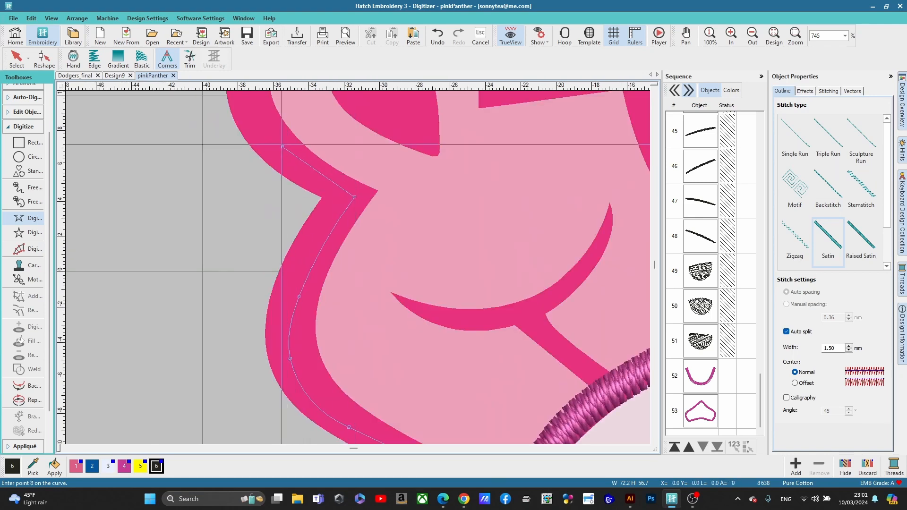
pyautogui.click(294, 156)
pyautogui.click(328, 163)
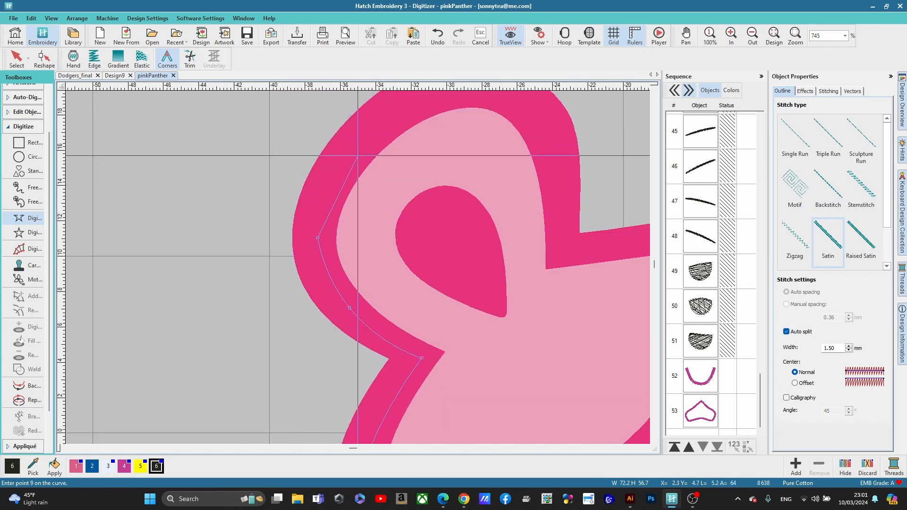
pyautogui.click(400, 179)
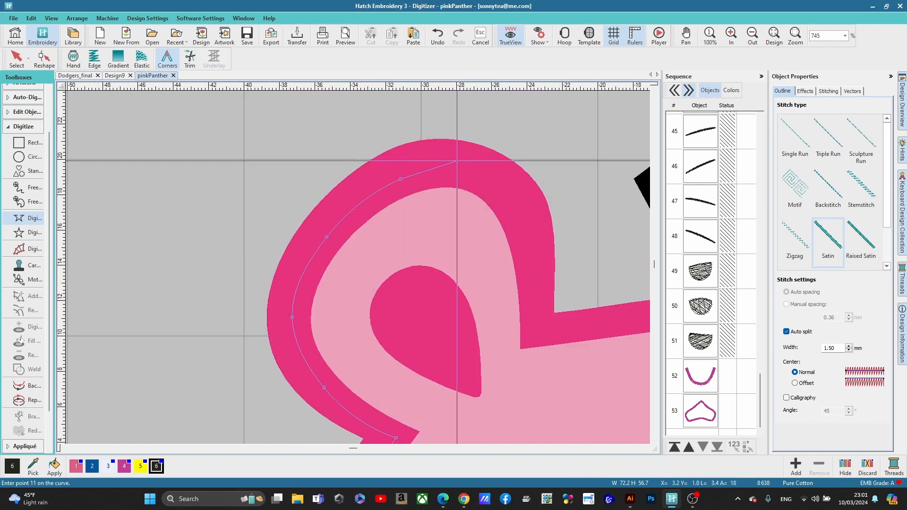
pyautogui.click(468, 165)
pyautogui.click(534, 219)
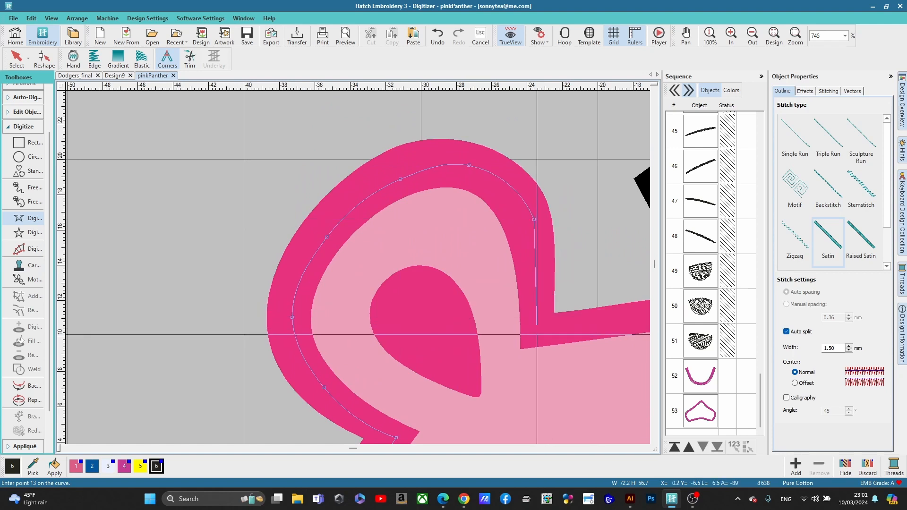
pyautogui.click(536, 334)
pyautogui.scroll(-2, 536, 334)
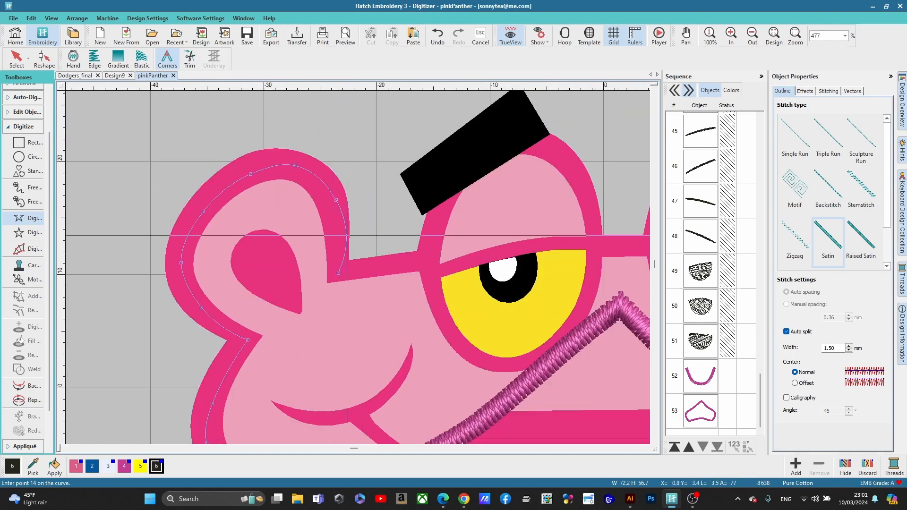
pyautogui.press('BackSpace')
pyautogui.press('BackSpace')
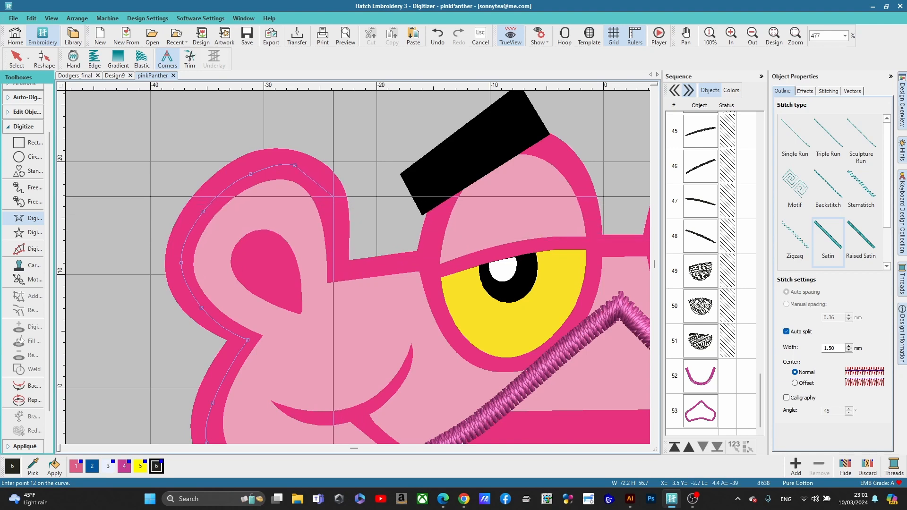
pyautogui.click(342, 269)
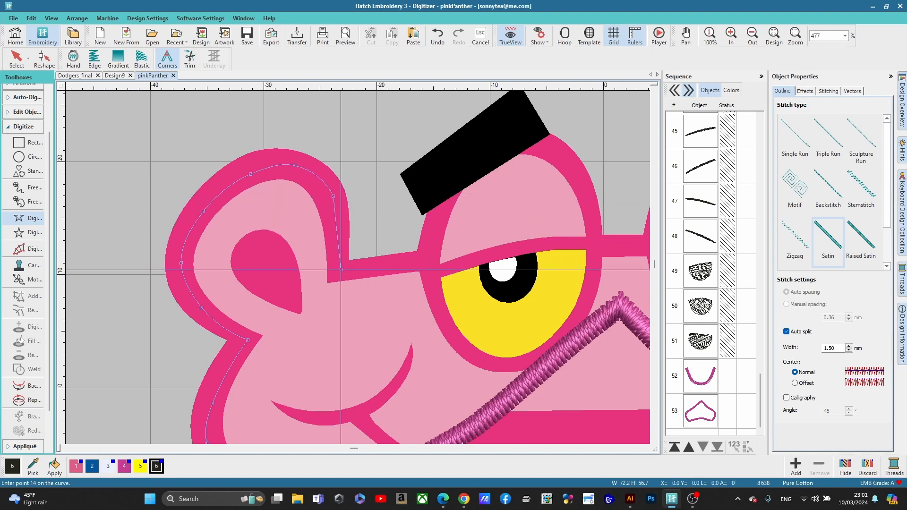
# Trace the border from the left ear over the left eye, passing beneath the eyebrow, down to the bridge between the eyes.
pyautogui.click(424, 257)
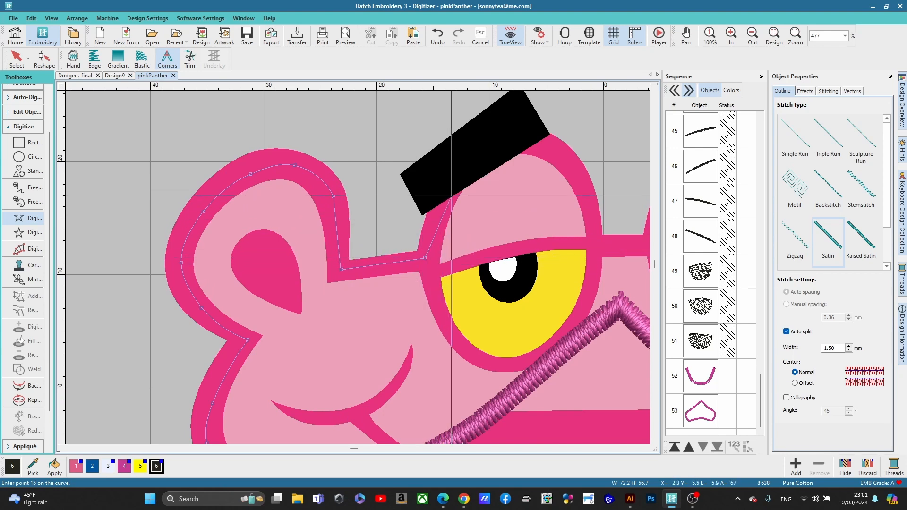
pyautogui.click(450, 194)
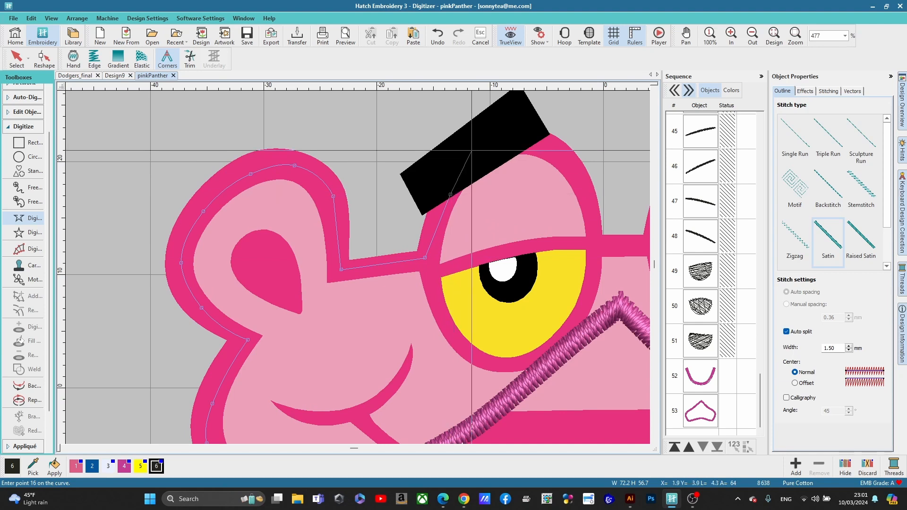
pyautogui.click(503, 138)
pyautogui.click(556, 147)
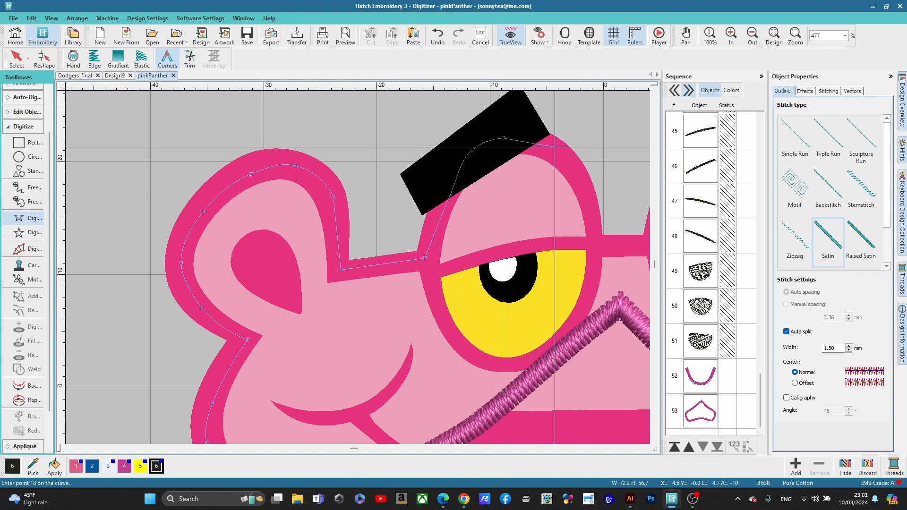
pyautogui.click(594, 202)
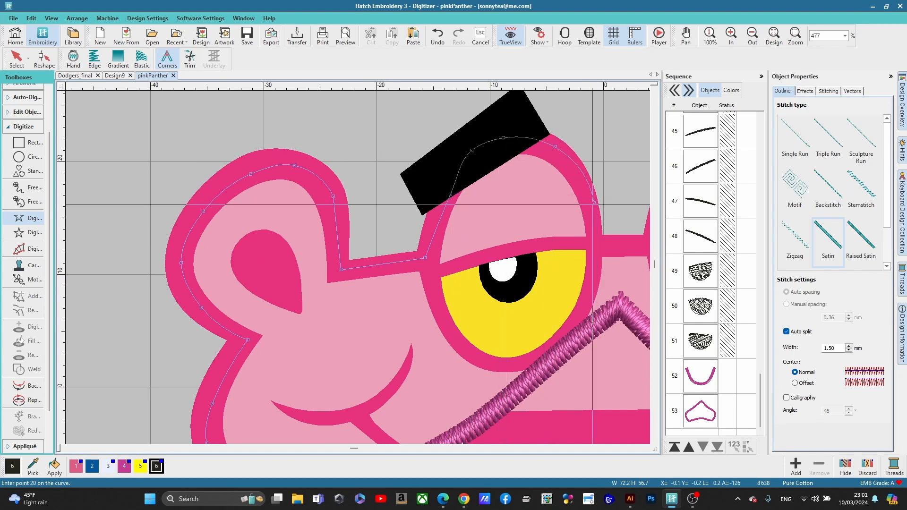
pyautogui.press('BackSpace')
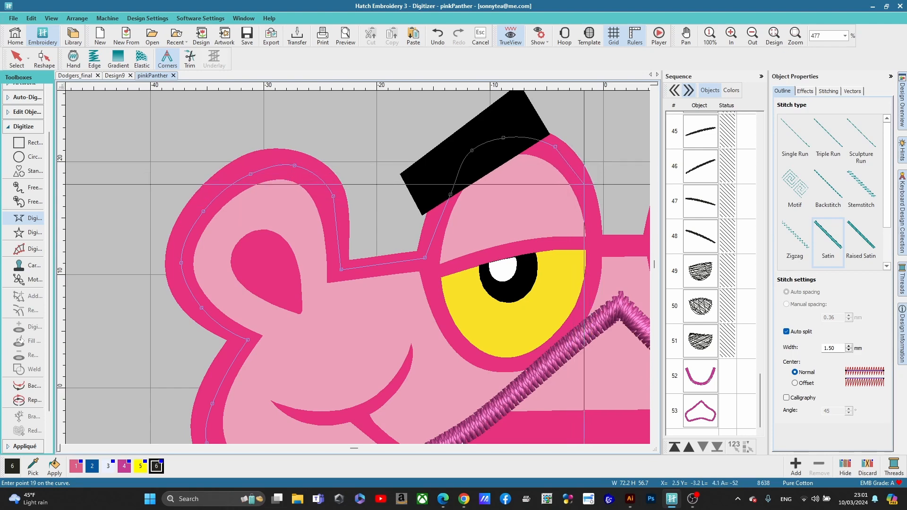
pyautogui.click(588, 193)
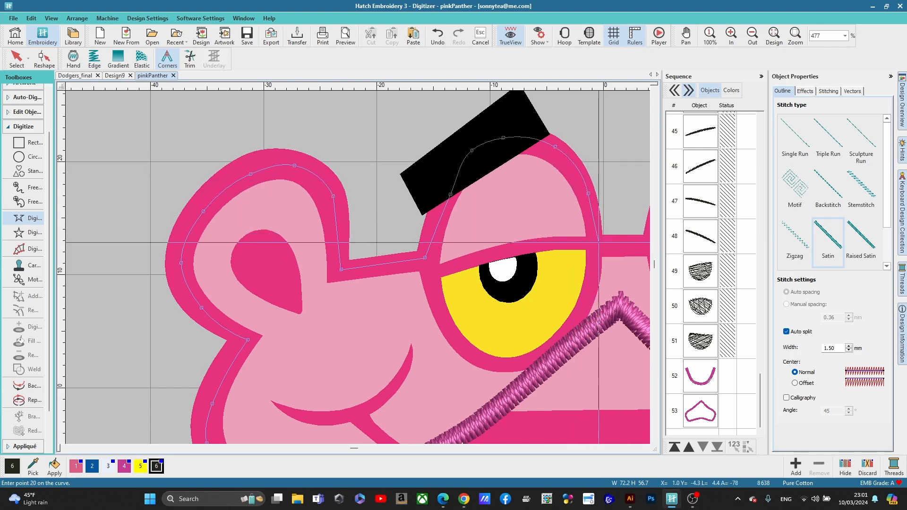
pyautogui.click(598, 245)
# Carry the outline across the bridge and over the right eye to the corner at its outer side.
pyautogui.scroll(-1, 598, 244)
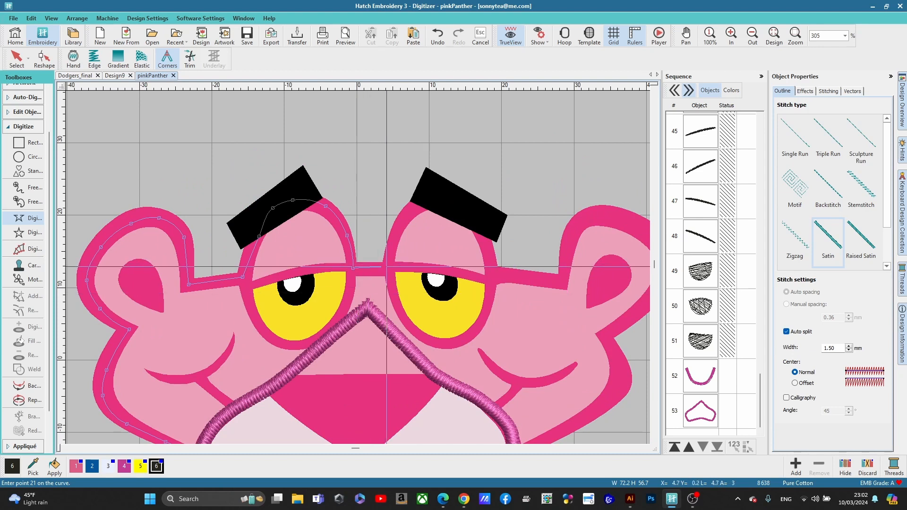
pyautogui.click(389, 266)
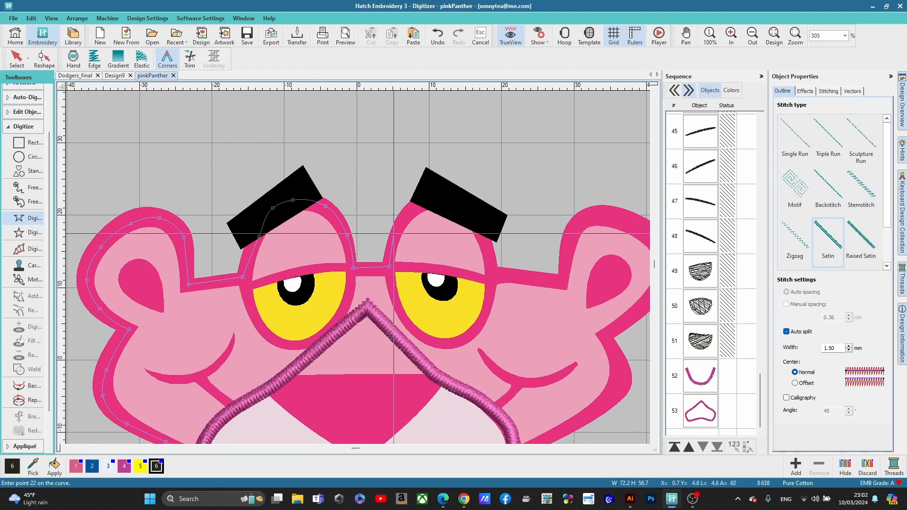
pyautogui.click(395, 235)
pyautogui.click(416, 205)
pyautogui.click(444, 201)
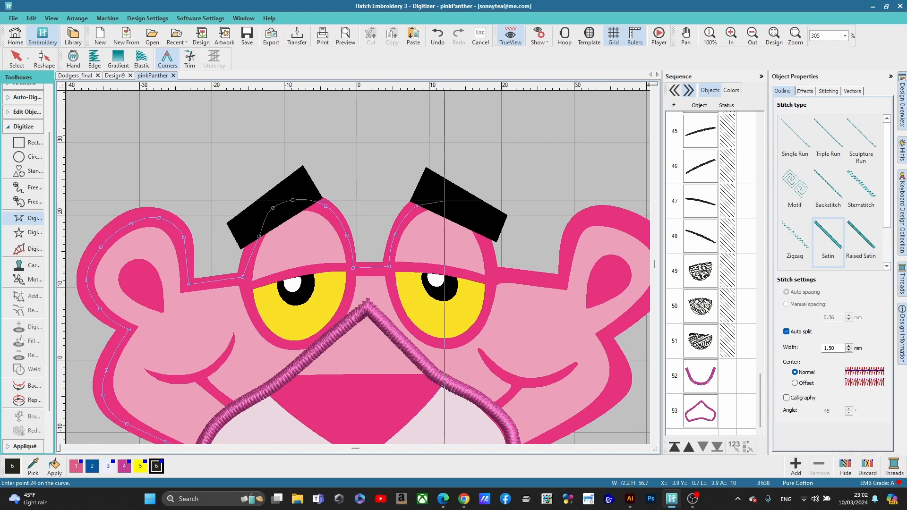
pyautogui.click(479, 225)
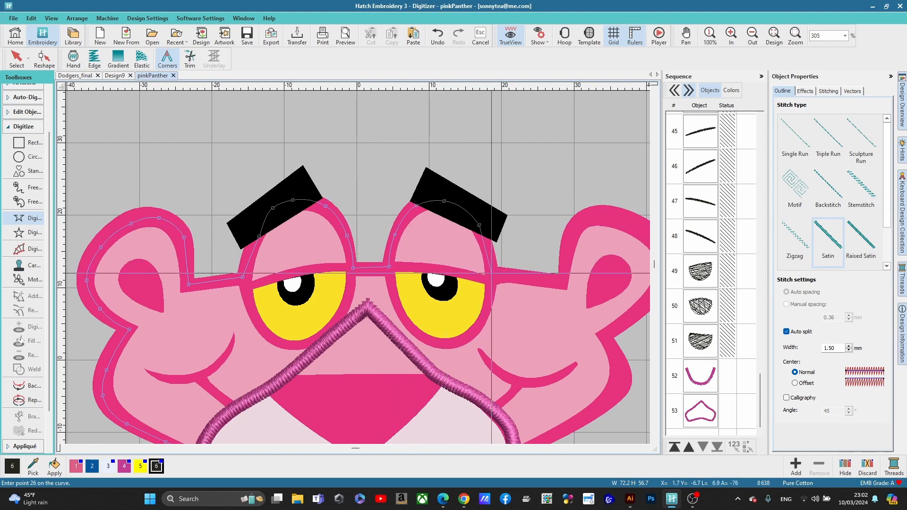
pyautogui.click(493, 272)
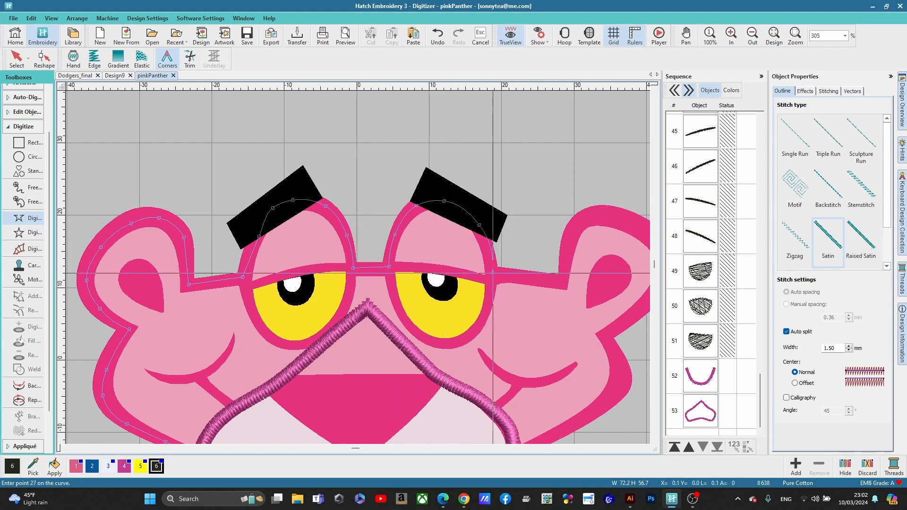
# Trace along the head line to the right ear and around its border to the notch where it meets the cheek.
pyautogui.click(563, 280)
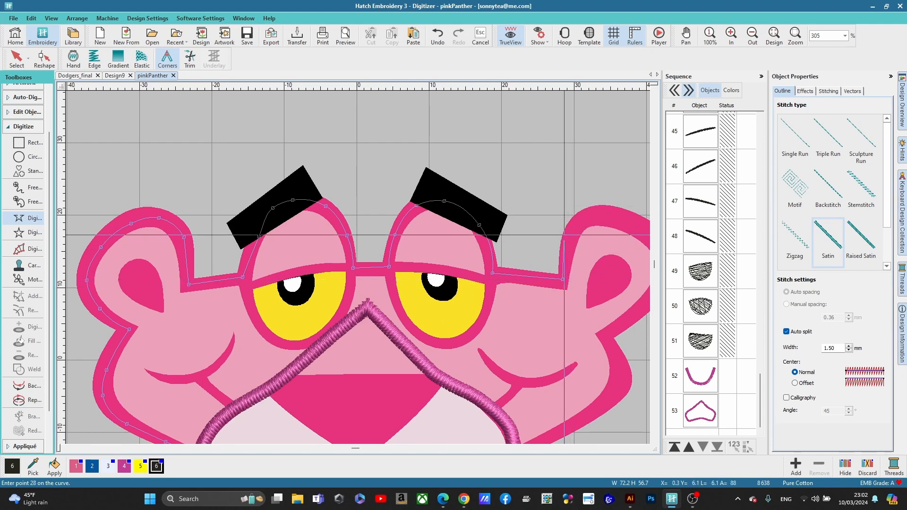
pyautogui.click(572, 237)
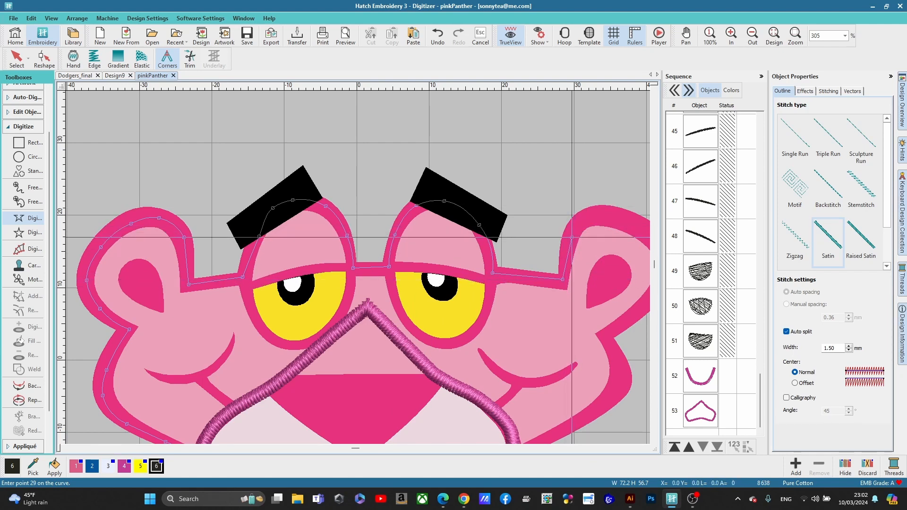
pyautogui.click(597, 211)
pyautogui.click(487, 244)
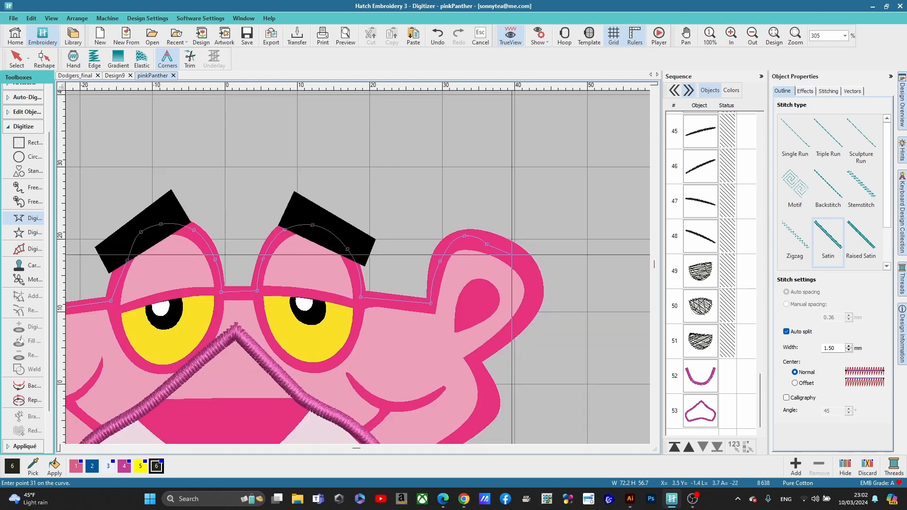
pyautogui.click(537, 275)
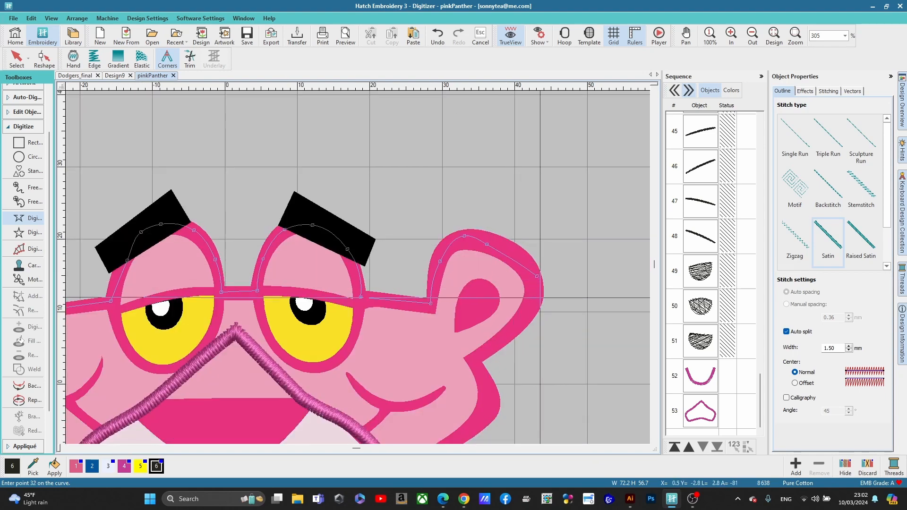
pyautogui.click(532, 302)
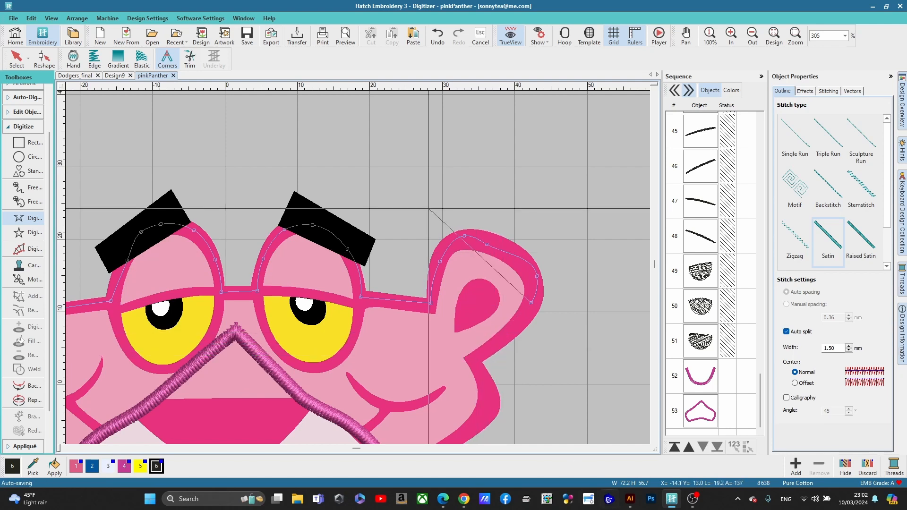
pyautogui.click(496, 341)
pyautogui.click(471, 356)
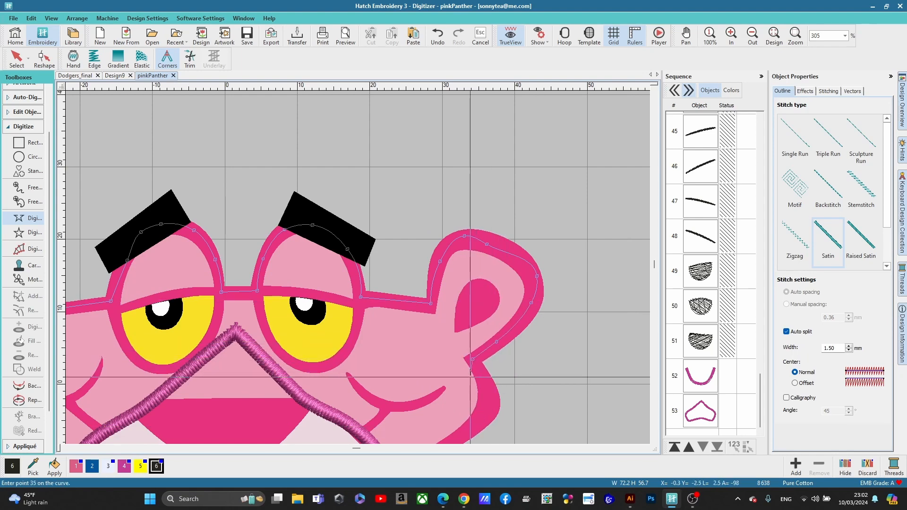
# Trace the right cheek border down to the muzzle's right edge and generate the open satin face outline.
pyautogui.scroll(-2, 470, 358)
pyautogui.scroll(3, 357, 267)
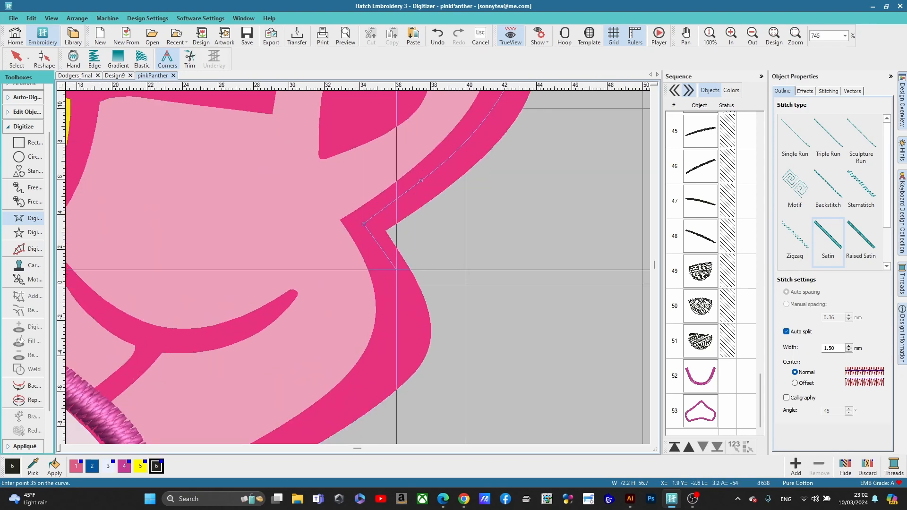
pyautogui.click(394, 280)
pyautogui.click(397, 342)
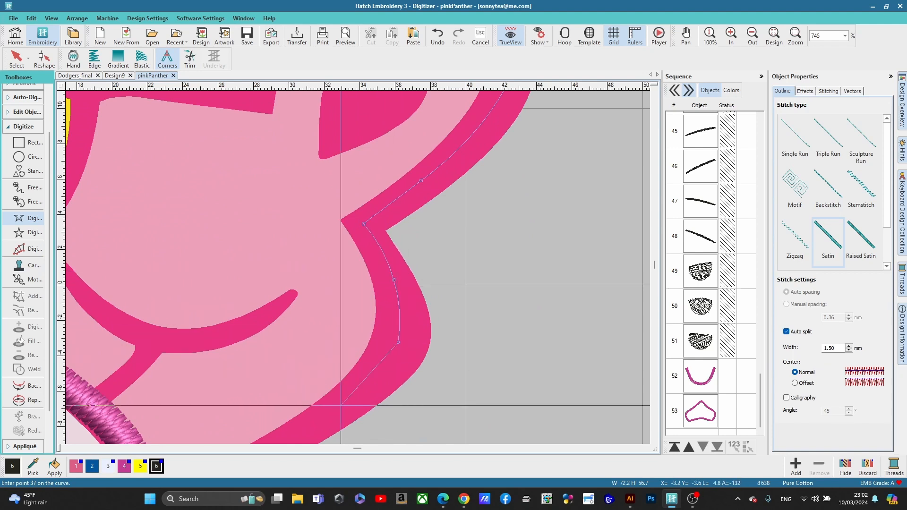
pyautogui.scroll(-1, 371, 253)
pyautogui.click(371, 260)
pyautogui.click(307, 298)
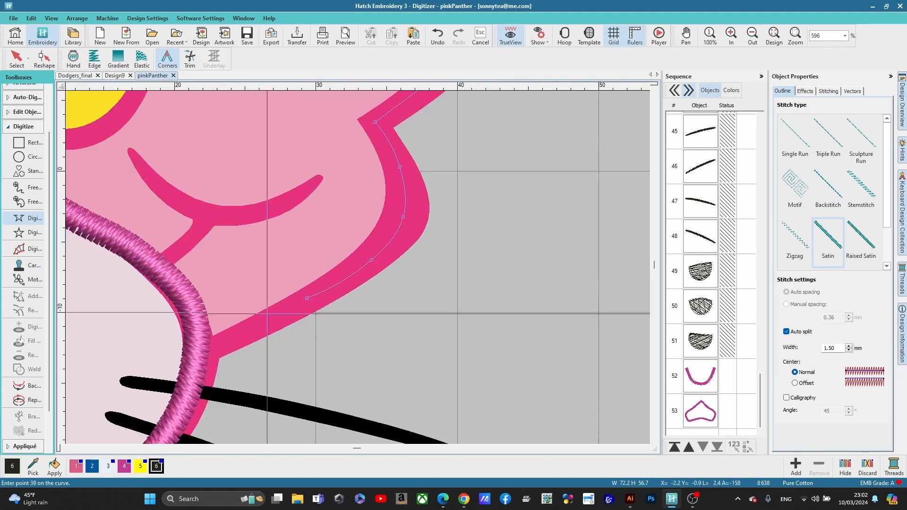
pyautogui.click(205, 347)
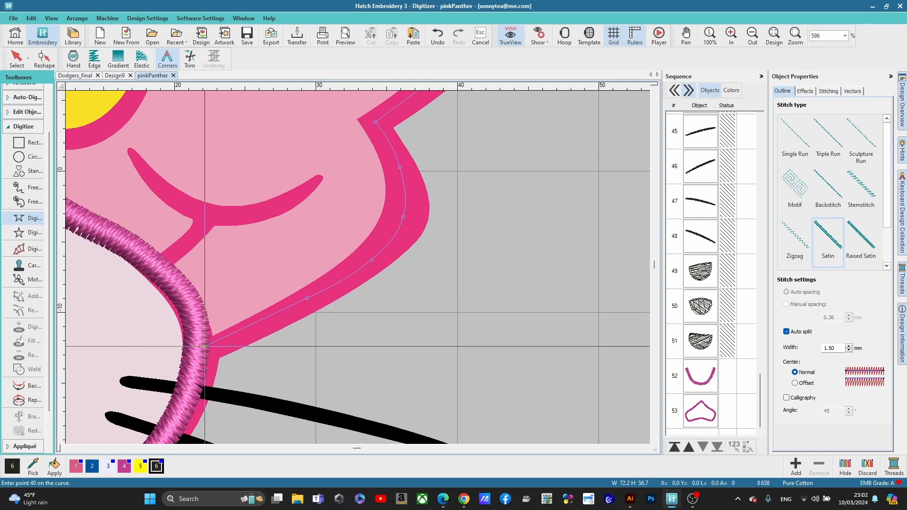
pyautogui.press('Return')
pyautogui.scroll(-3, 170, 125)
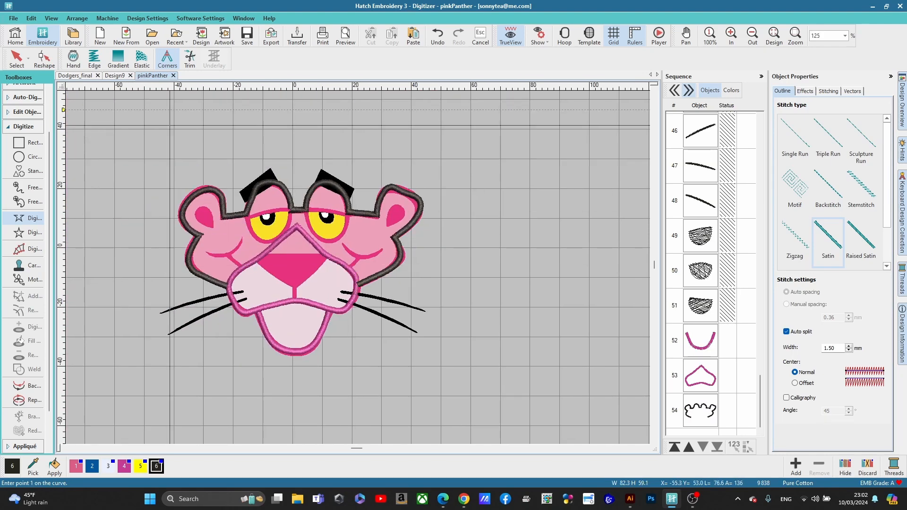
# Recolor the outer face outline with the magenta thread color 4.
pyautogui.click(10, 61)
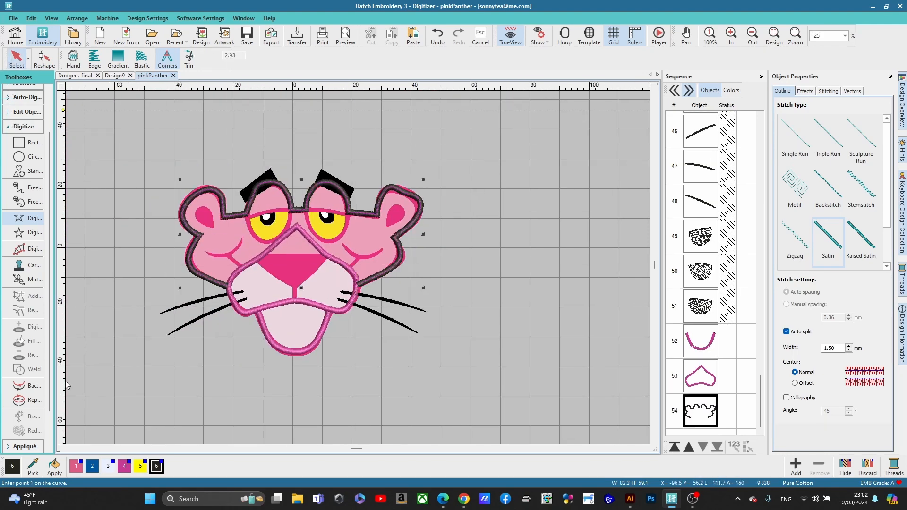
pyautogui.click(123, 467)
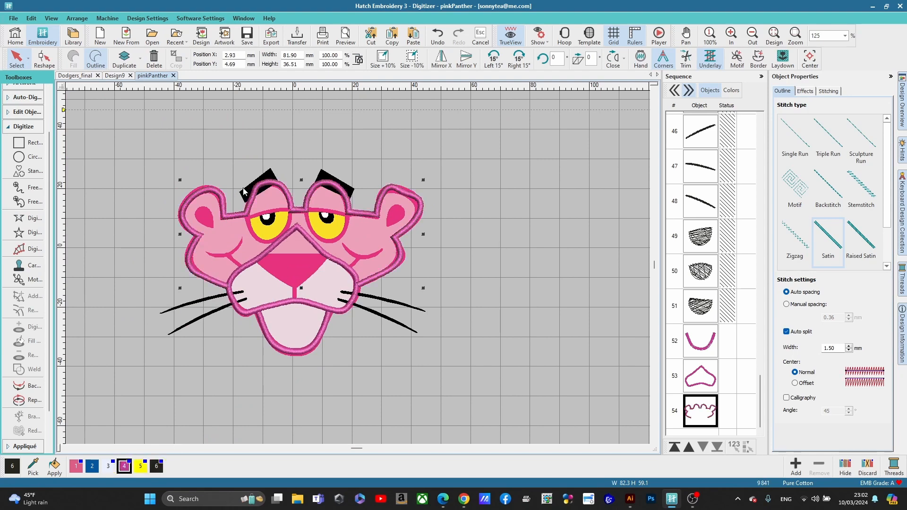
# Break apart the chin's satin outline and select the resulting satin object.
pyautogui.scroll(3, 251, 215)
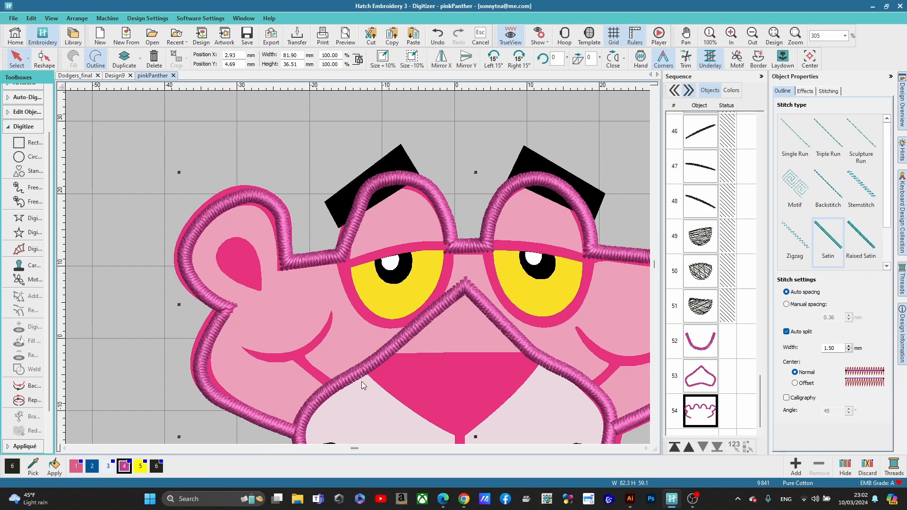
pyautogui.scroll(-3, 236, 330)
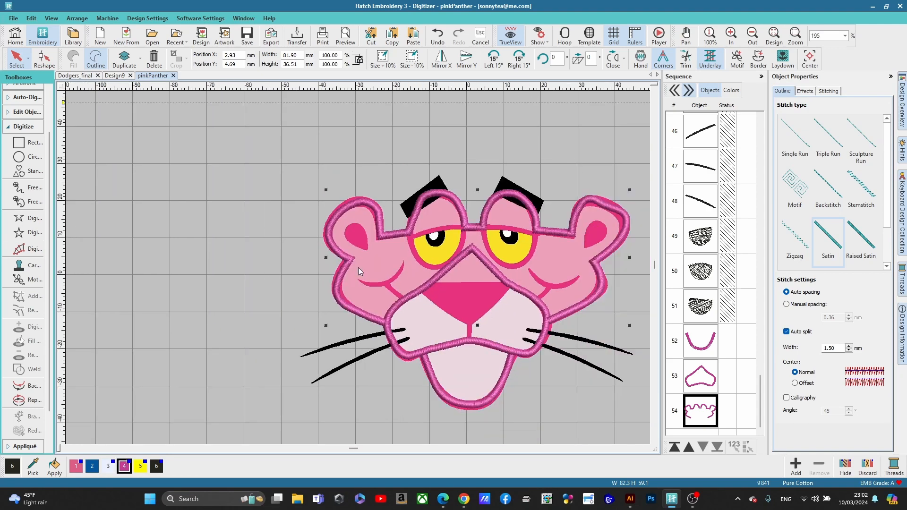
pyautogui.scroll(-2, 468, 287)
pyautogui.scroll(4, 377, 260)
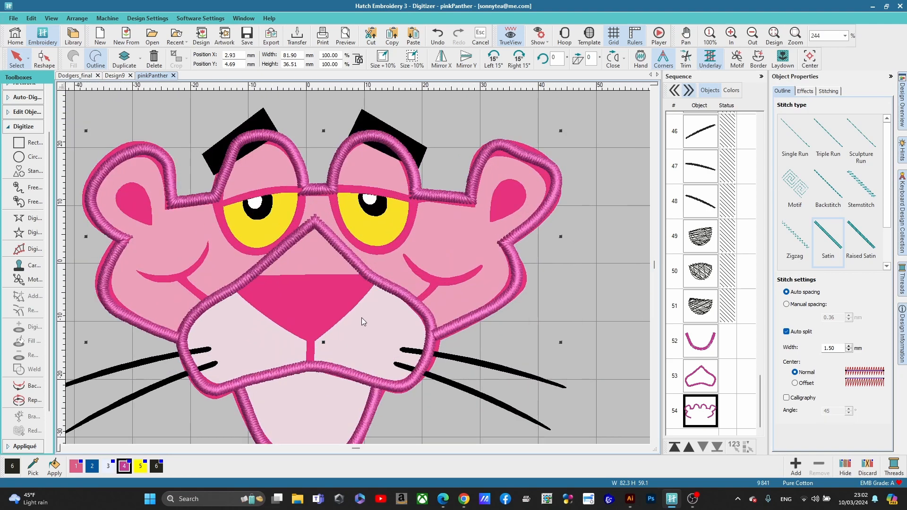
pyautogui.scroll(1, 358, 267)
pyautogui.scroll(-2, 357, 267)
pyautogui.scroll(5, 345, 362)
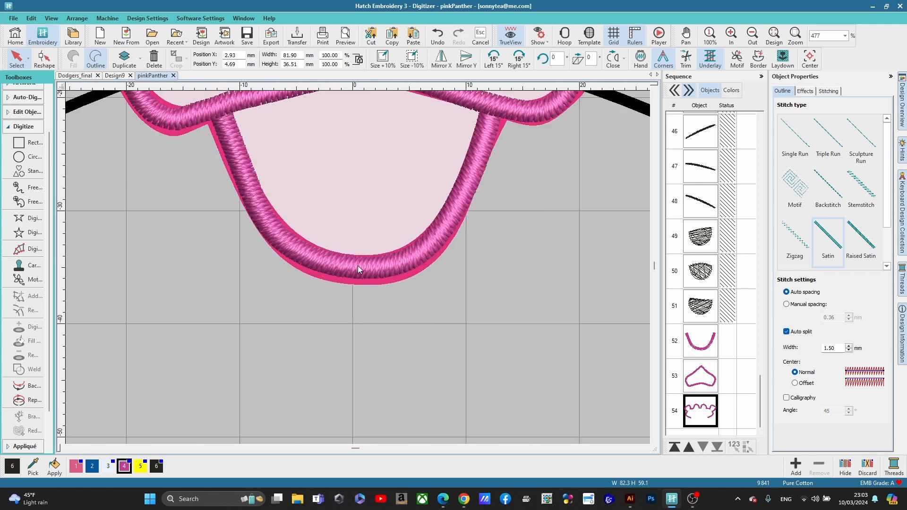
pyautogui.click(355, 276)
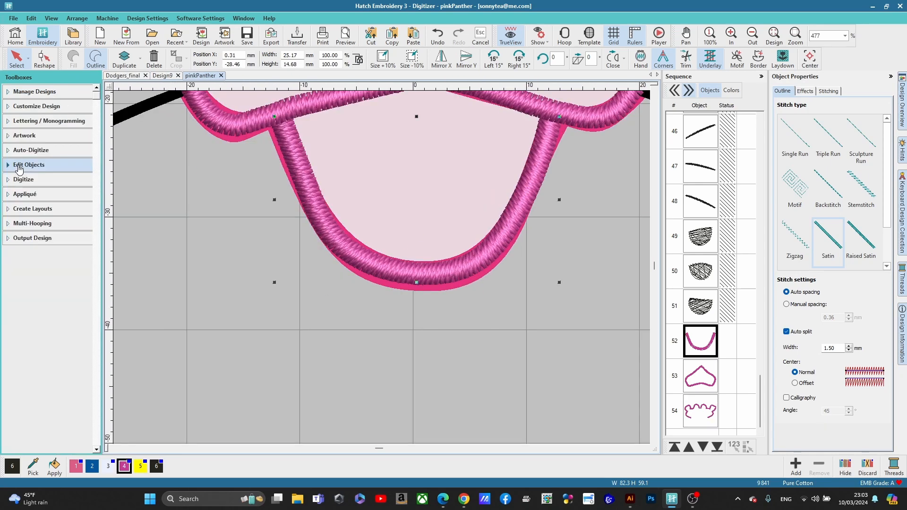
pyautogui.click(19, 166)
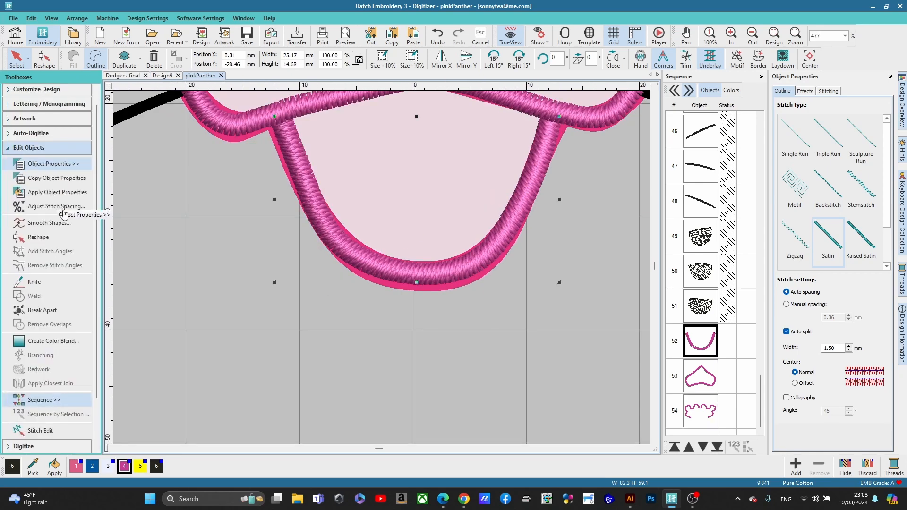
pyautogui.click(39, 311)
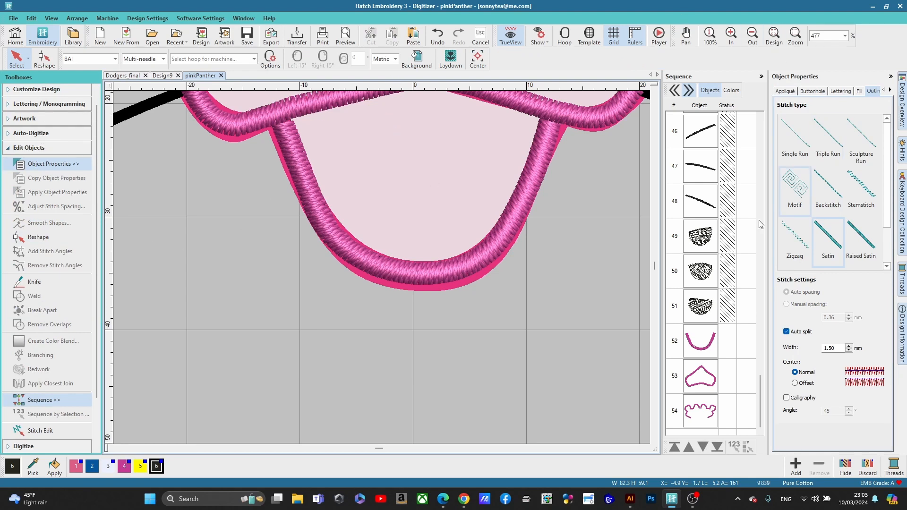
pyautogui.click(323, 206)
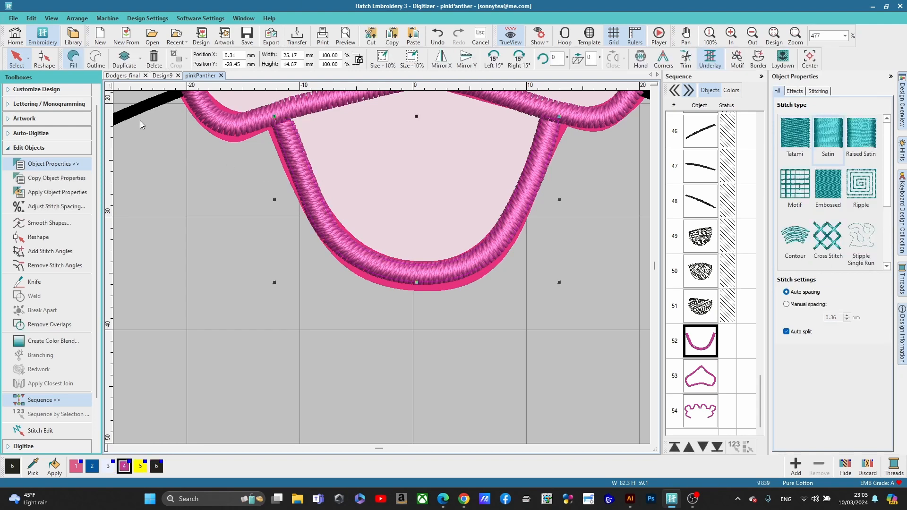
# Reshape the chin border's upper left end, widening it over the artwork edge and tucking its inner corner under the muzzle border.
pyautogui.press('h')
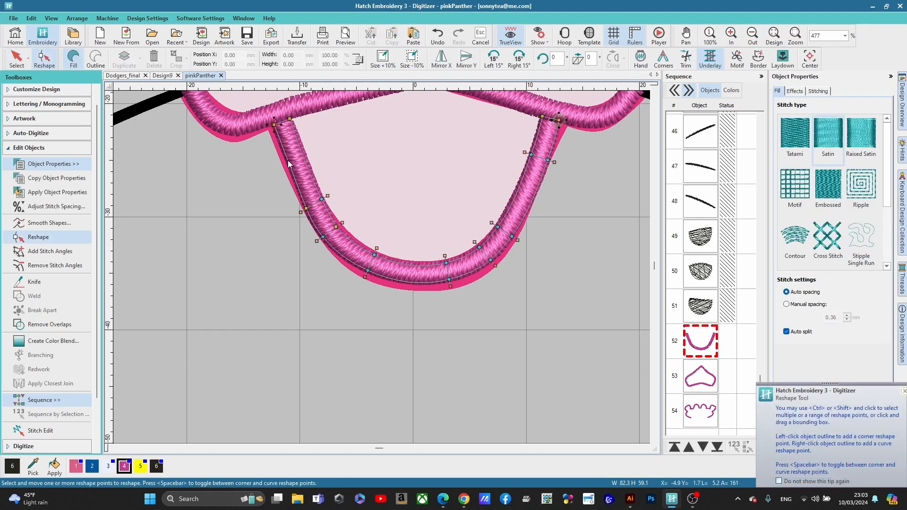
pyautogui.scroll(2, 381, 267)
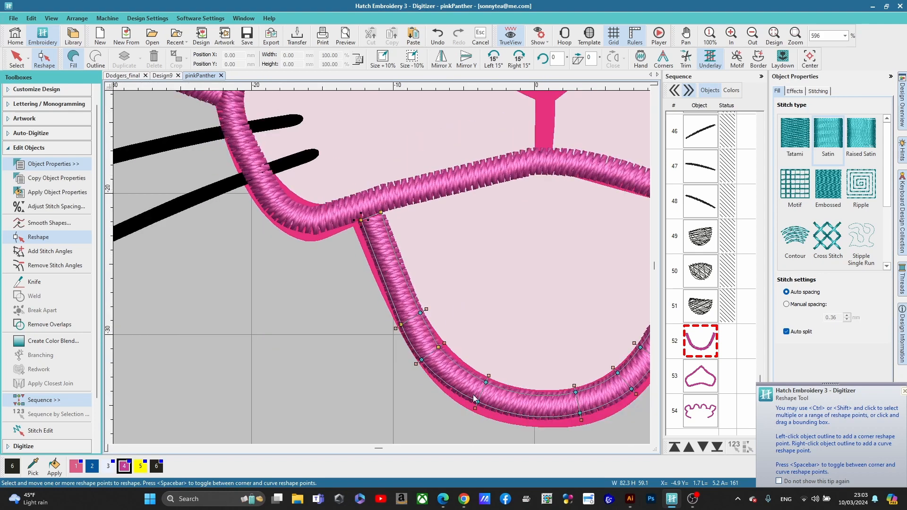
pyautogui.scroll(2, 383, 244)
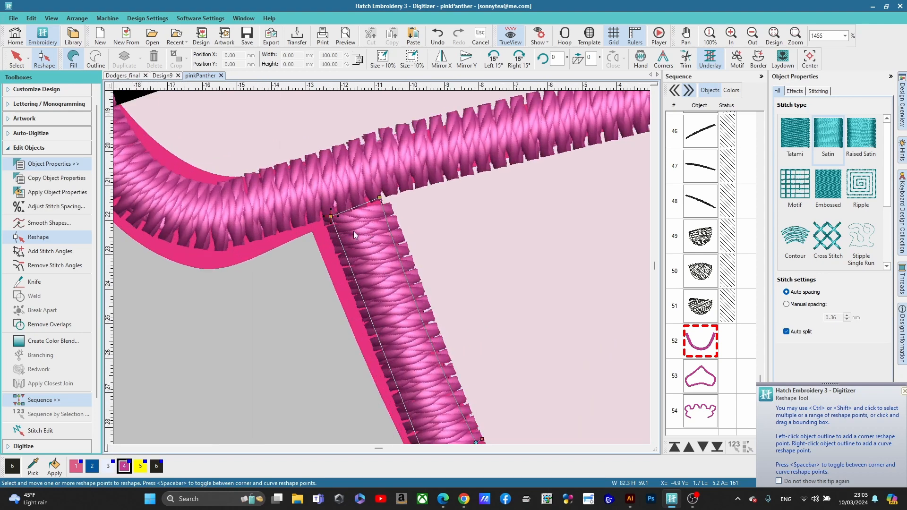
pyautogui.moveTo(332, 217); pyautogui.dragTo(306, 226)
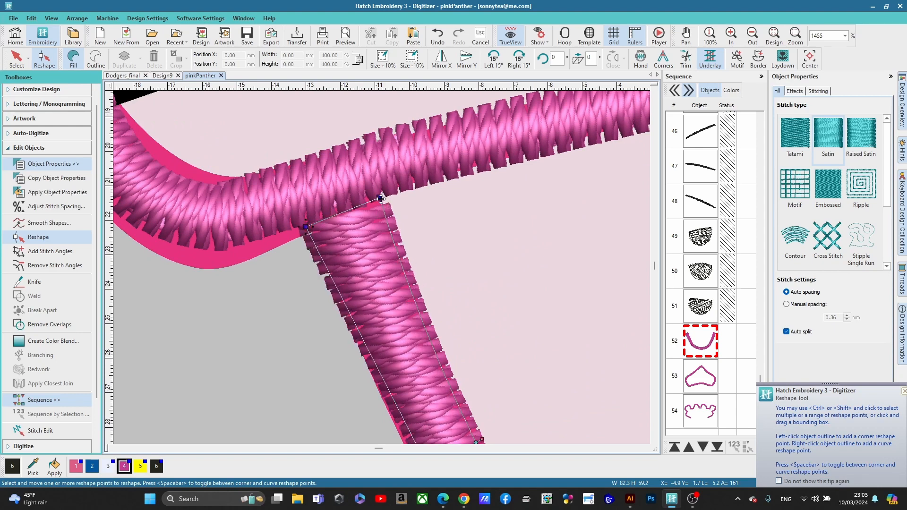
pyautogui.moveTo(378, 194); pyautogui.dragTo(374, 189)
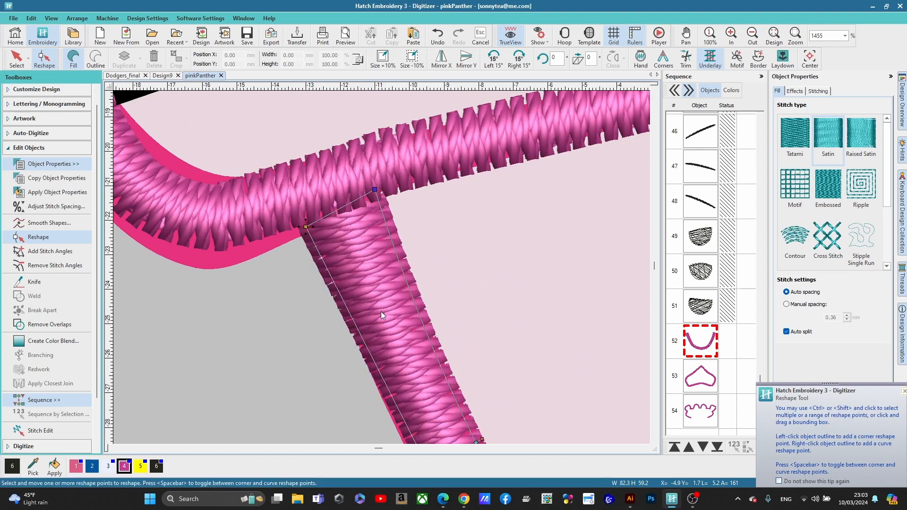
# Move the inner and outer nodes along the chin's lower left curve so the satin covers the artwork border.
pyautogui.scroll(-3, 380, 311)
pyautogui.scroll(3, 387, 280)
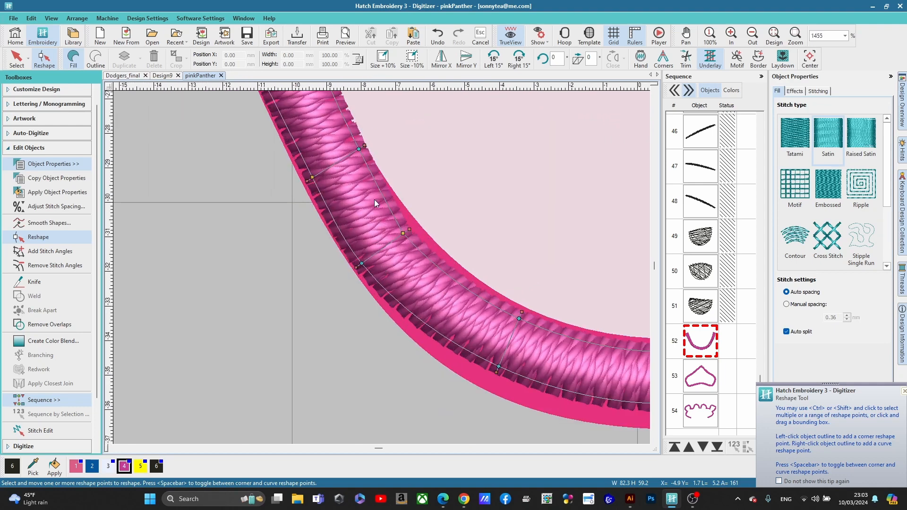
pyautogui.click(365, 148)
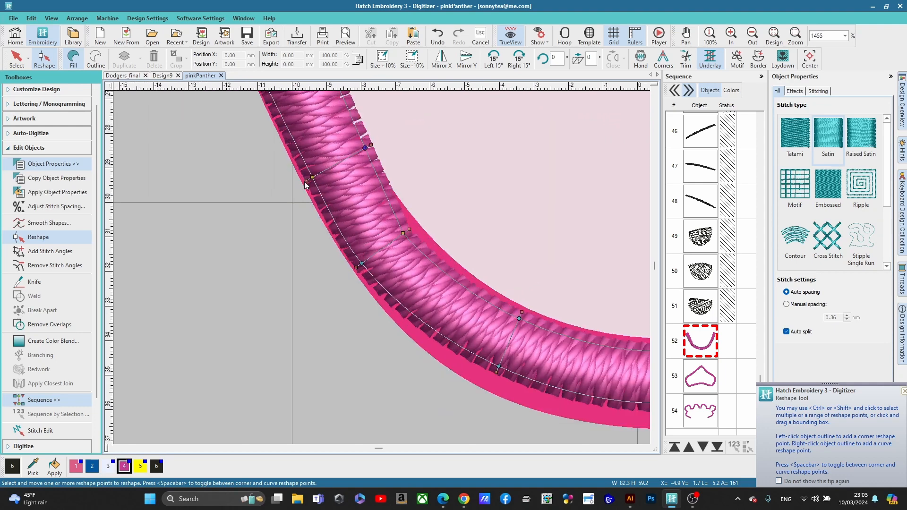
pyautogui.moveTo(312, 177); pyautogui.dragTo(305, 183)
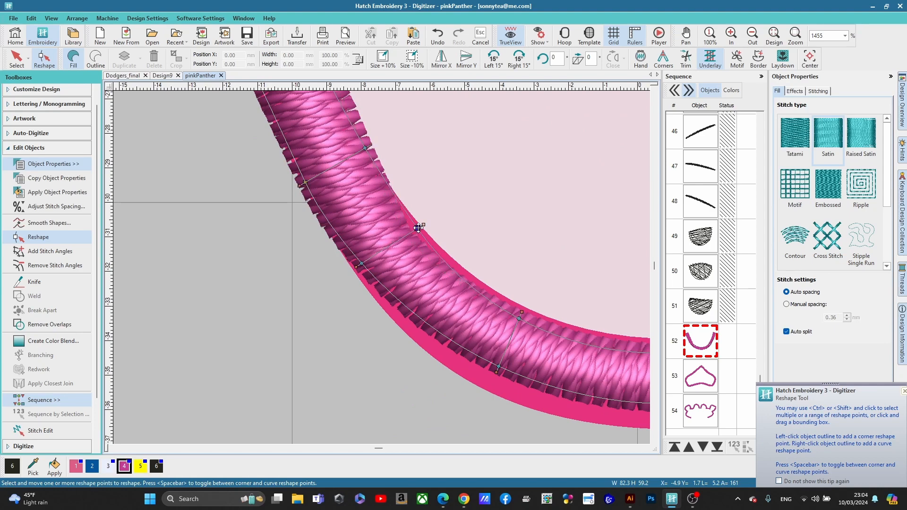
pyautogui.click(420, 226)
pyautogui.moveTo(362, 265); pyautogui.dragTo(357, 270)
pyautogui.moveTo(520, 319); pyautogui.dragTo(523, 308)
pyautogui.moveTo(499, 366); pyautogui.dragTo(489, 390)
# Widen the satin along the chin's bottom and into its lower right curve by moving the nodes out to the artwork edges.
pyautogui.scroll(-3, 383, 267)
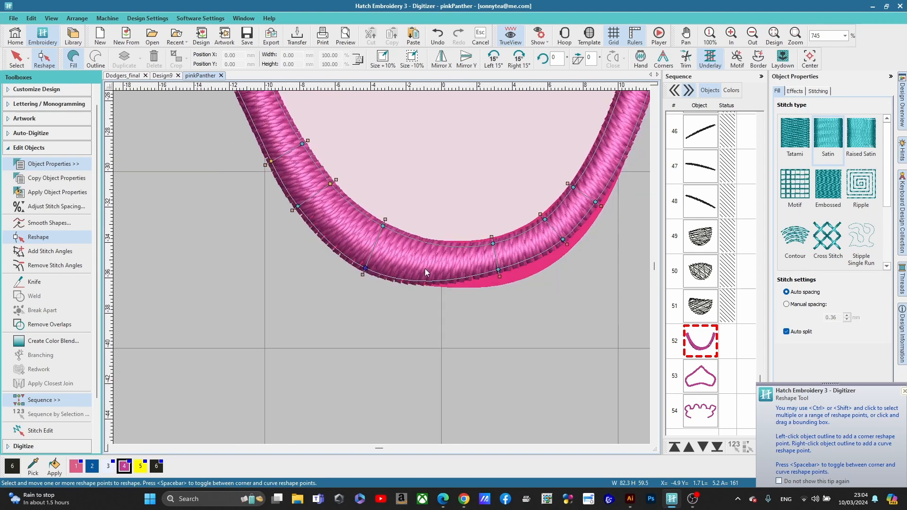
pyautogui.scroll(3, 458, 254)
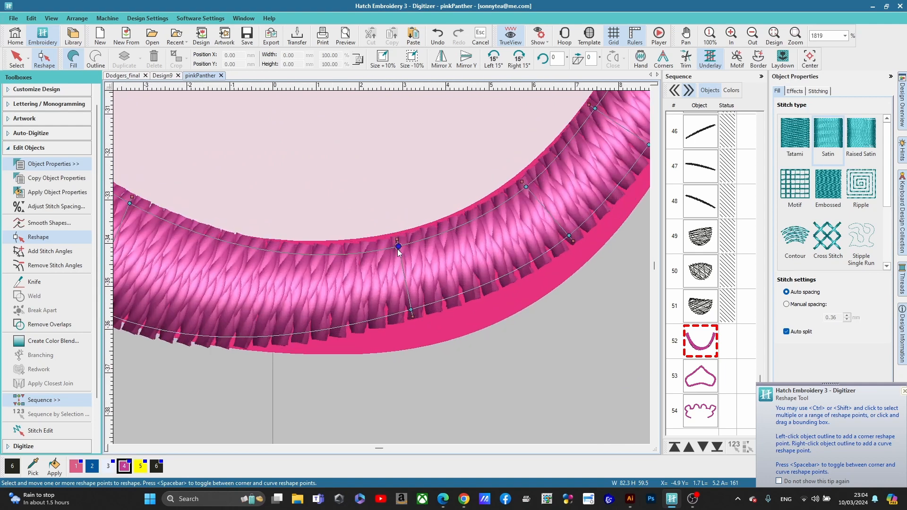
pyautogui.moveTo(398, 249); pyautogui.dragTo(398, 244)
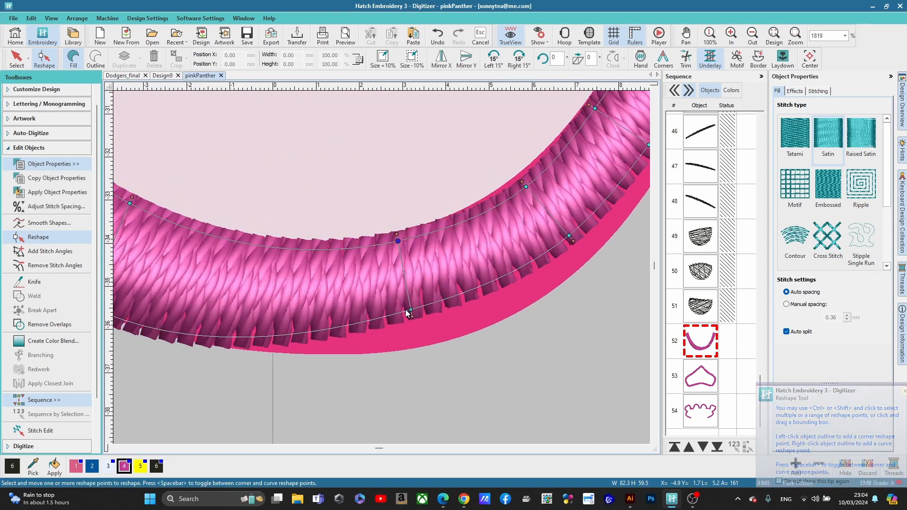
pyautogui.moveTo(409, 312); pyautogui.dragTo(418, 330)
pyautogui.moveTo(569, 239); pyautogui.dragTo(591, 255)
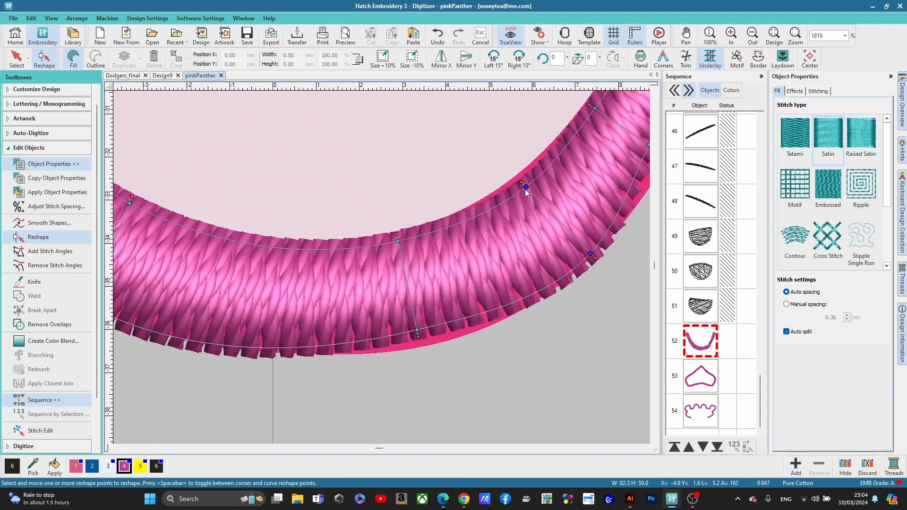
pyautogui.moveTo(525, 187); pyautogui.dragTo(525, 181)
pyautogui.moveTo(417, 330); pyautogui.dragTo(419, 339)
# Pull the outer node on the chin's right curve outward to cover the exposed artwork border.
pyautogui.scroll(-3, 489, 281)
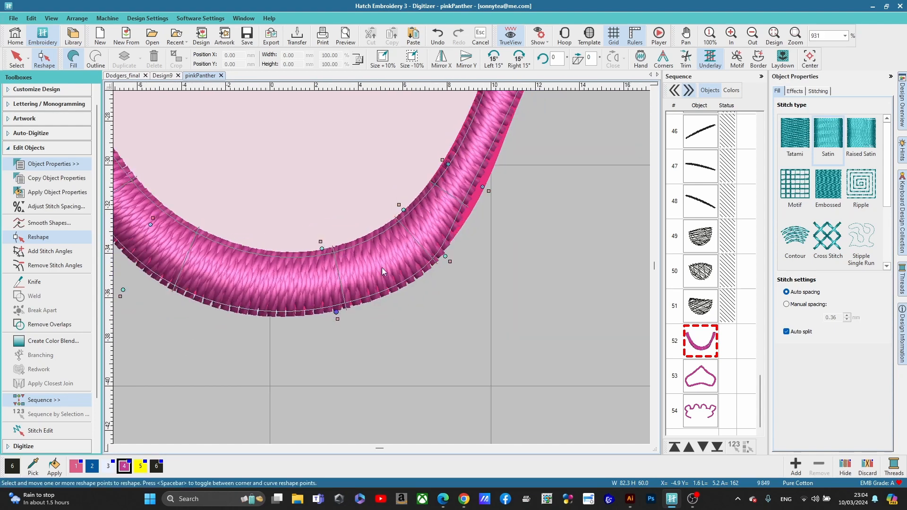
pyautogui.scroll(2, 383, 267)
pyautogui.scroll(1, 408, 311)
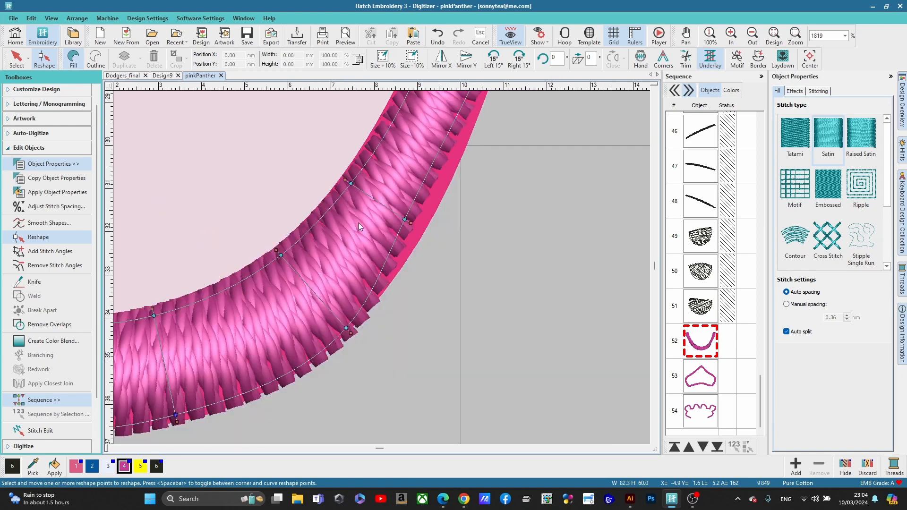
pyautogui.moveTo(406, 219); pyautogui.dragTo(423, 224)
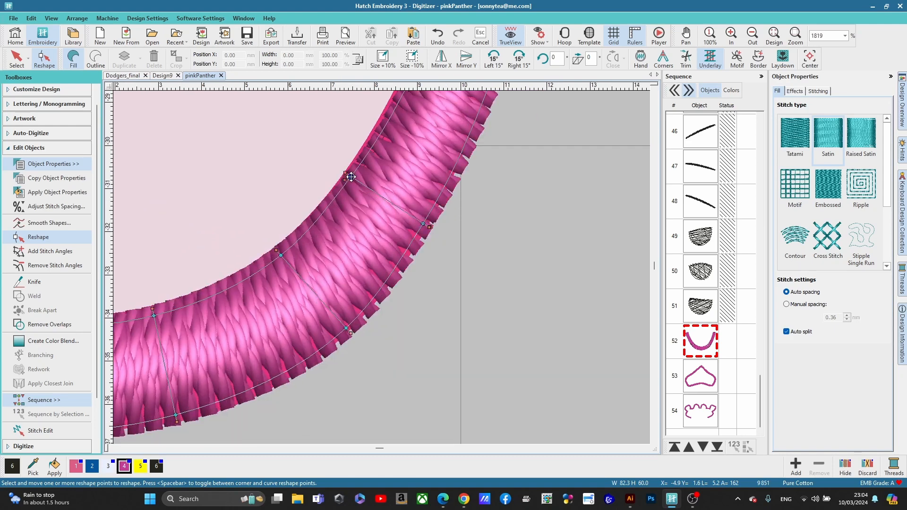
# Reshape the chin border's upper right end, extending its outer corner to the muzzle junction and raising its inner corner under the muzzle border.
pyautogui.scroll(-2, 367, 181)
pyautogui.scroll(-1, 382, 265)
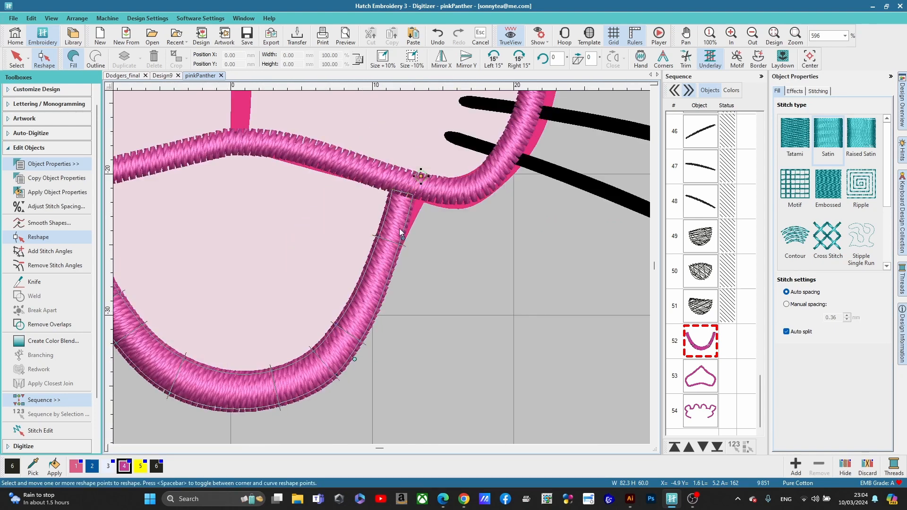
pyautogui.scroll(2, 394, 287)
pyautogui.scroll(-2, 381, 262)
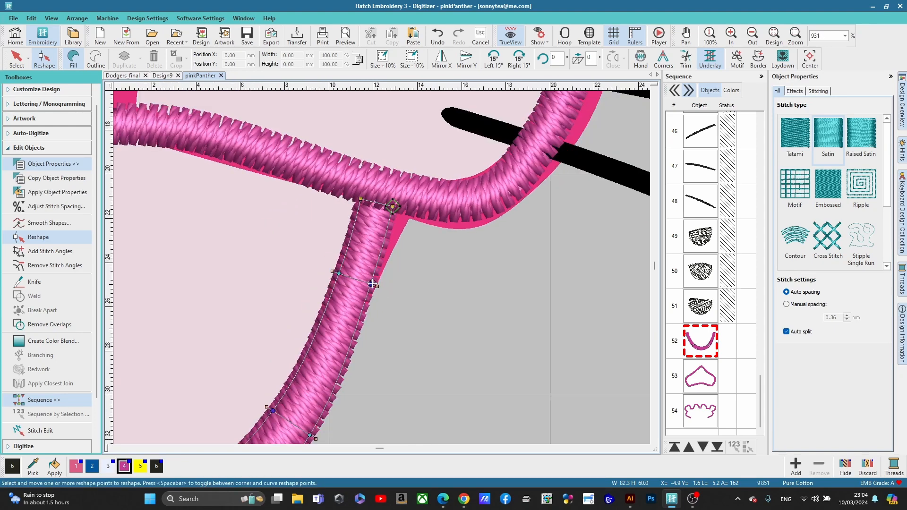
pyautogui.moveTo(371, 284); pyautogui.dragTo(374, 285)
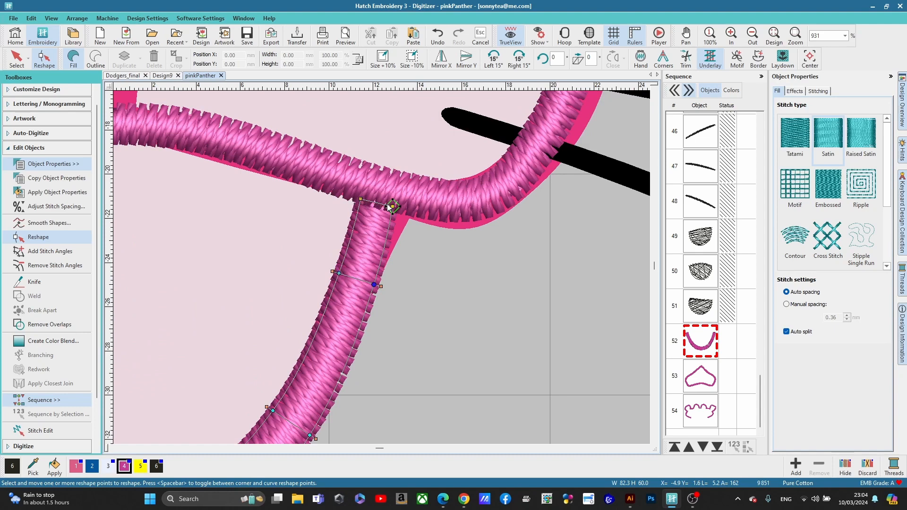
pyautogui.moveTo(392, 206); pyautogui.dragTo(412, 212)
pyautogui.moveTo(360, 199); pyautogui.dragTo(360, 196)
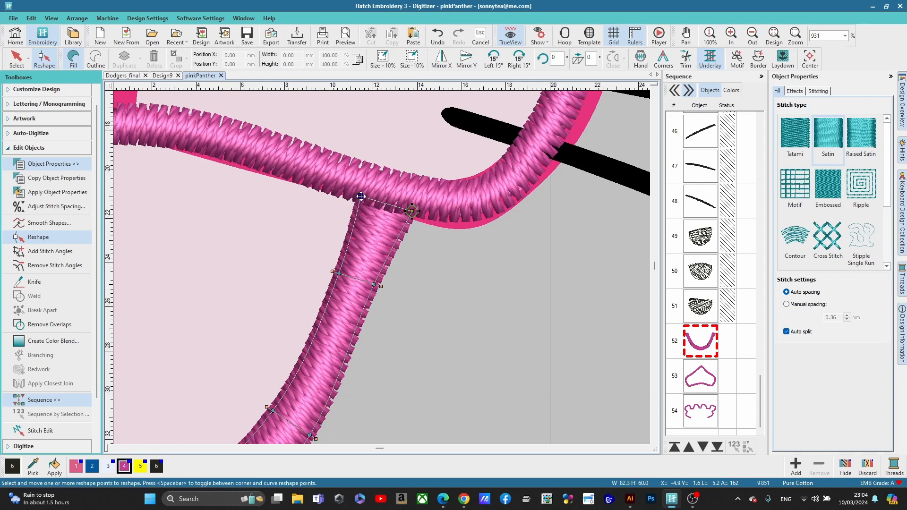
# Raise the inner corner of the chin border's upper left end, add a node pair below it, and fit both nodes to the artwork edges.
pyautogui.scroll(-4, 362, 295)
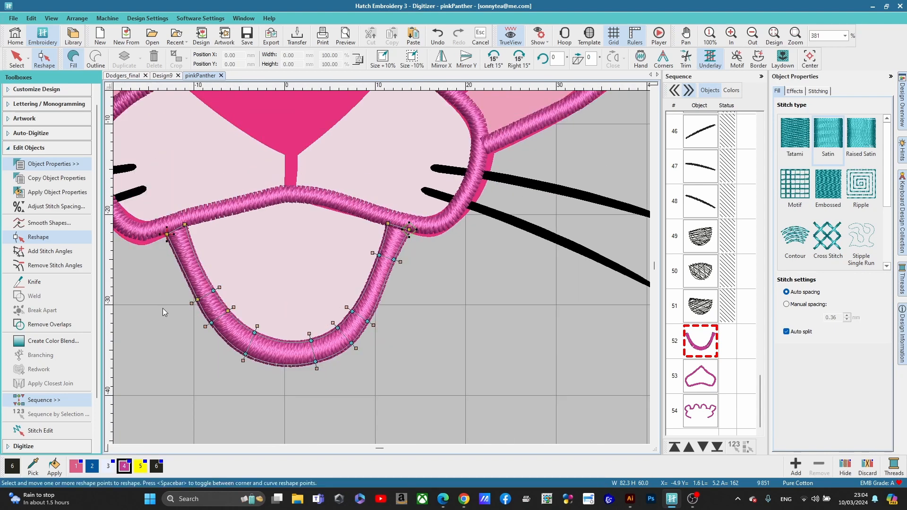
pyautogui.press('t')
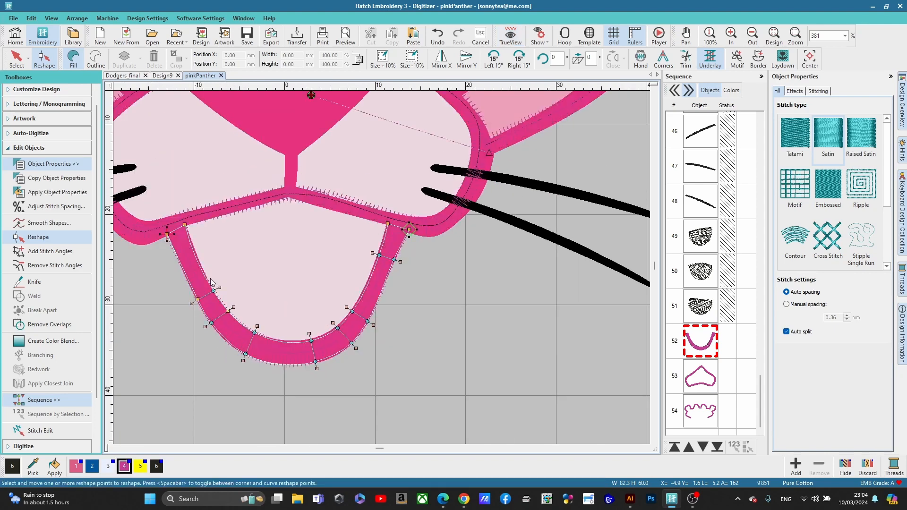
pyautogui.scroll(3, 381, 267)
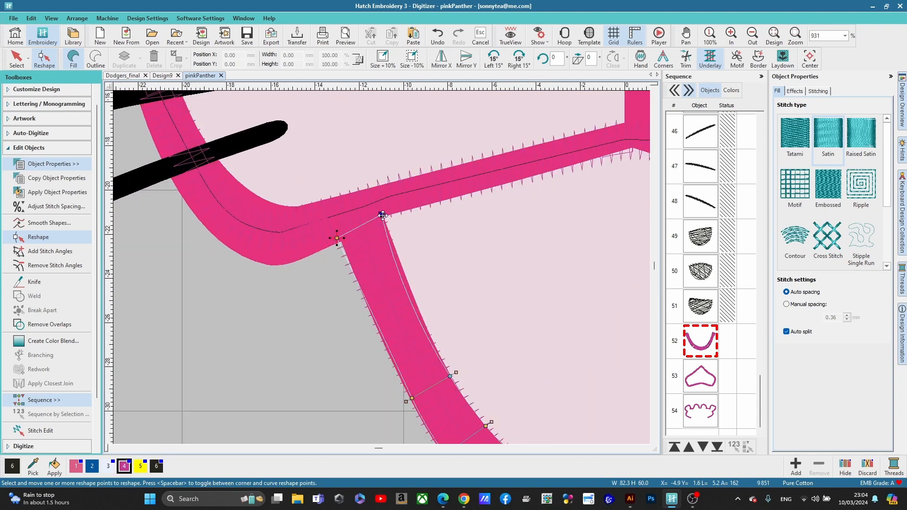
pyautogui.moveTo(381, 215); pyautogui.dragTo(385, 213)
pyautogui.click(411, 300)
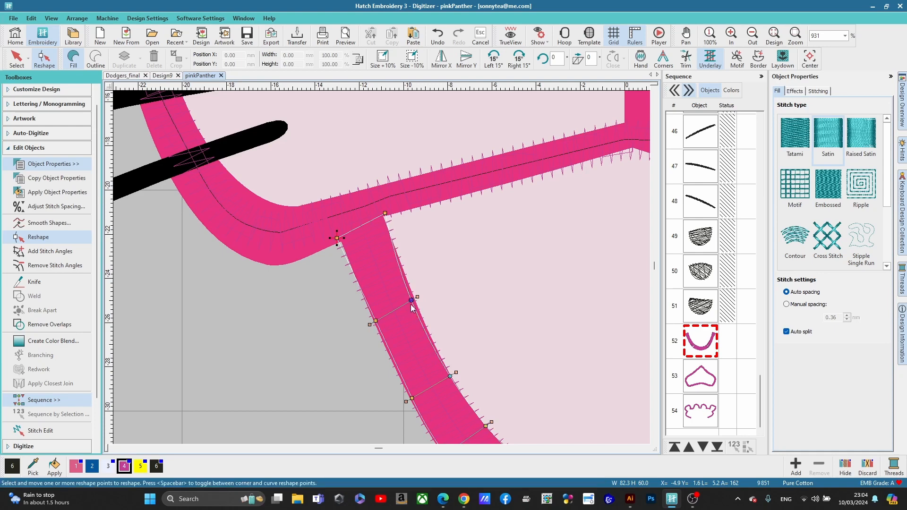
pyautogui.moveTo(411, 299); pyautogui.dragTo(414, 301)
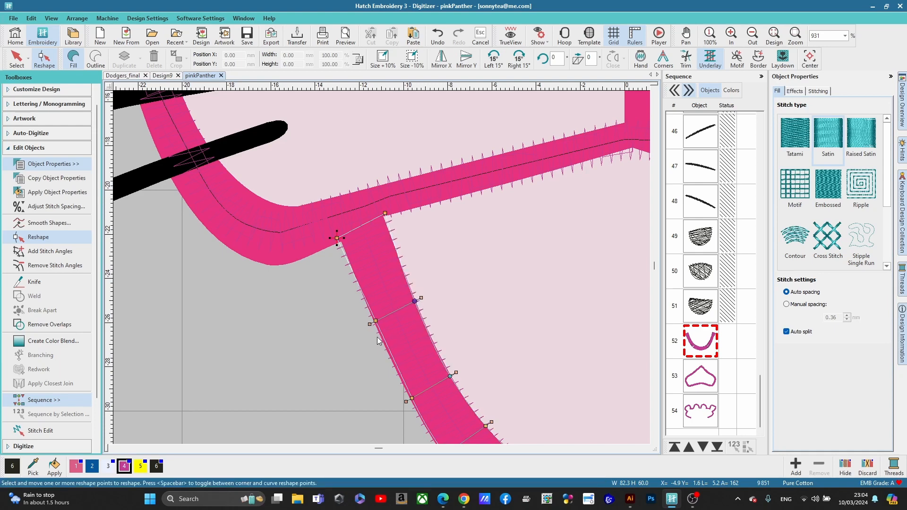
pyautogui.click(376, 321)
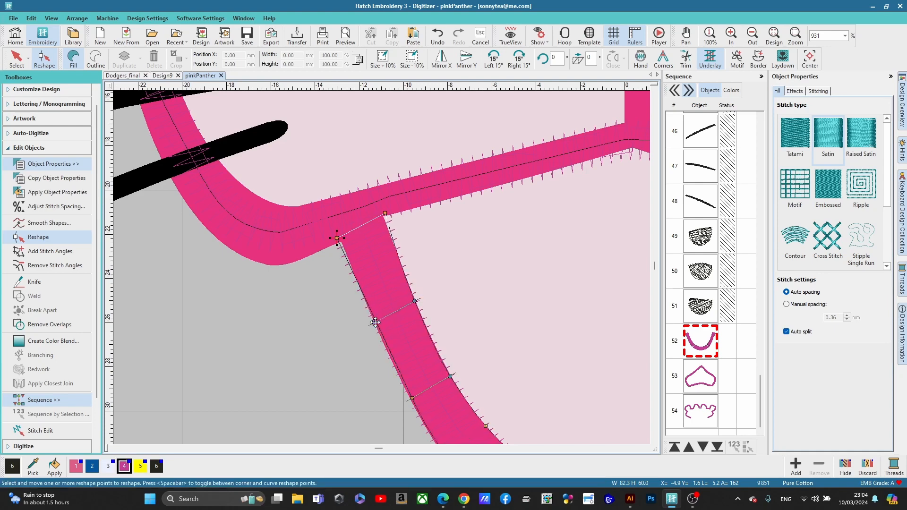
# Check the reshaped chin border against the muzzle and face borders in realistic stitch view.
pyautogui.scroll(-3, 452, 331)
pyautogui.scroll(-1, 484, 349)
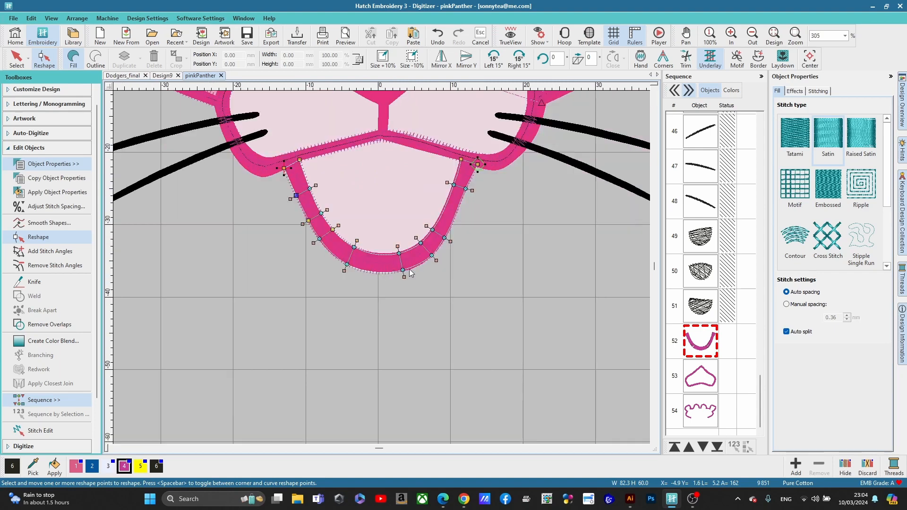
pyautogui.press('t')
pyautogui.scroll(-2, 382, 267)
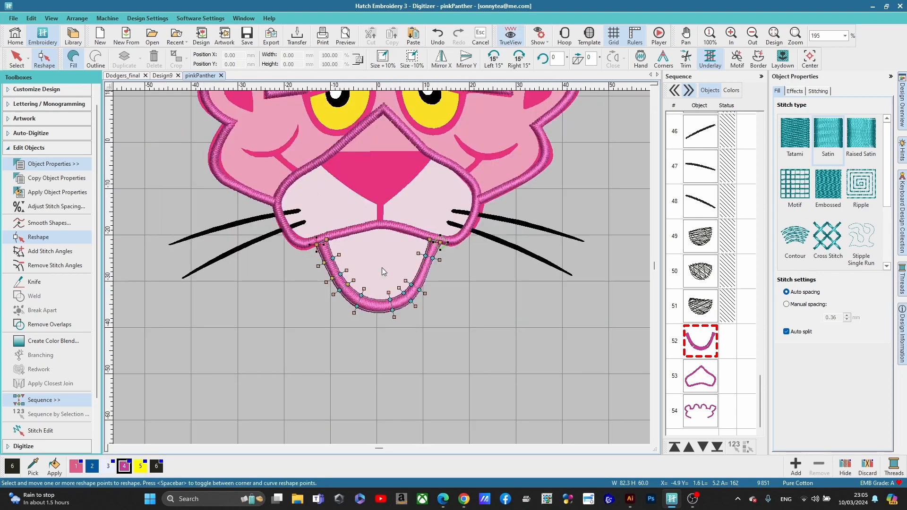
pyautogui.scroll(-1, 382, 267)
pyautogui.scroll(4, 382, 268)
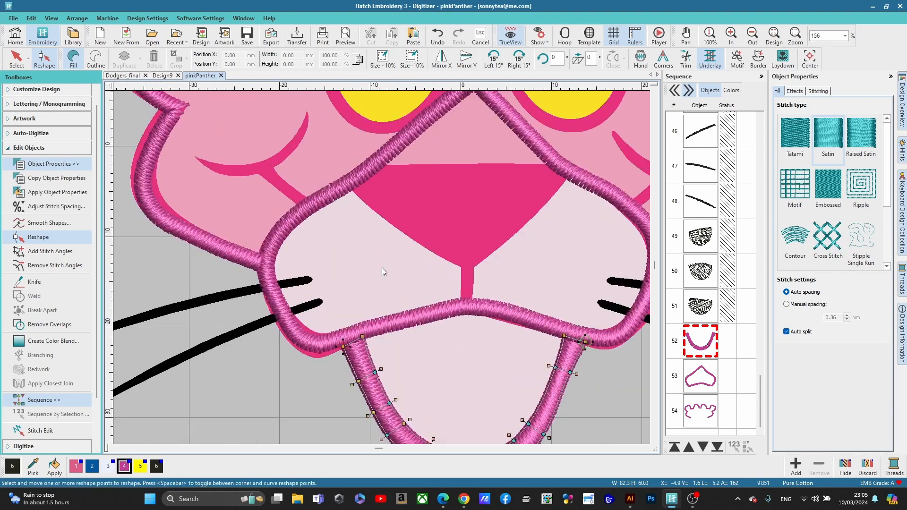
pyautogui.scroll(-2, 377, 298)
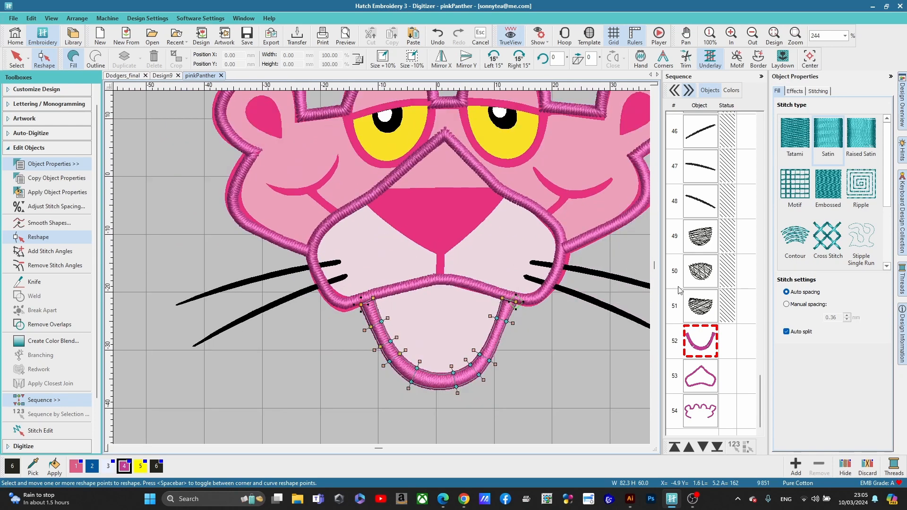
# Select the chin, muzzle and head border objects together in the stitching sequence.
pyautogui.click(703, 339)
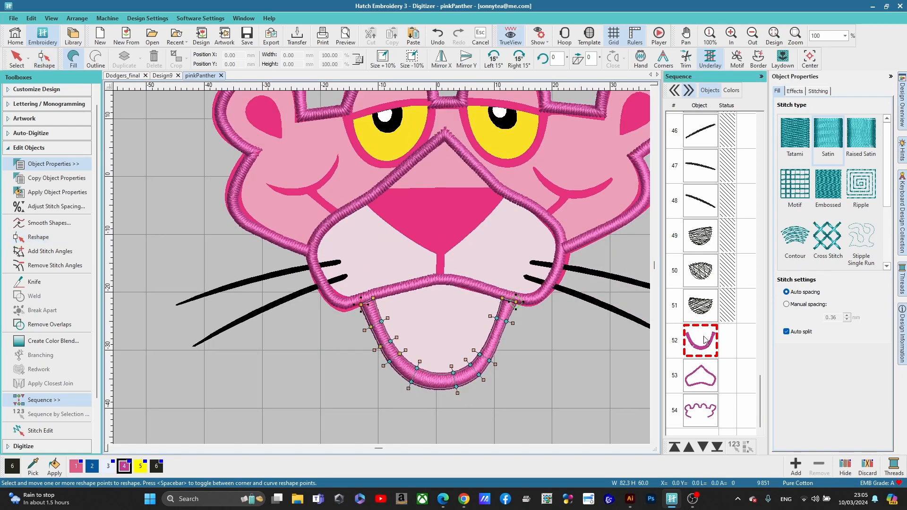
pyautogui.click(701, 403)
pyautogui.click(700, 384)
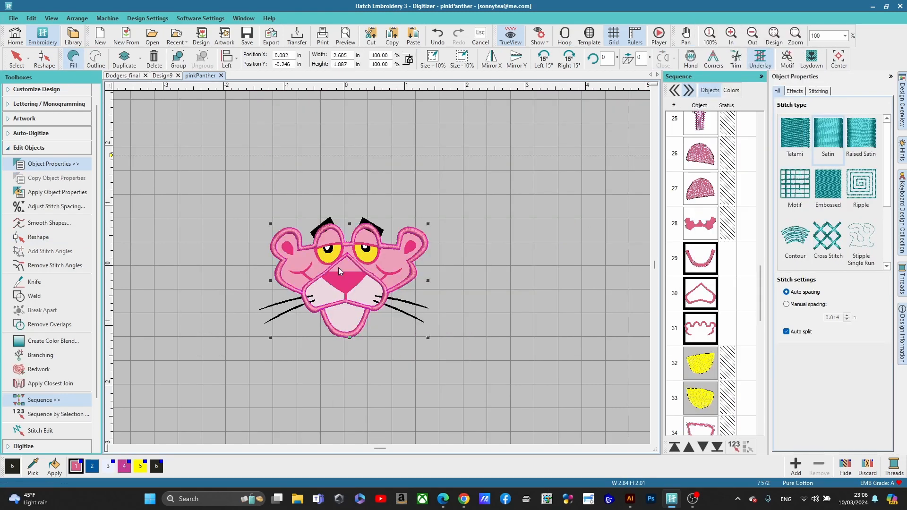
# Examine the head, muzzle and chin borders along with the object sequence and the available editing tools.
pyautogui.scroll(2, 338, 268)
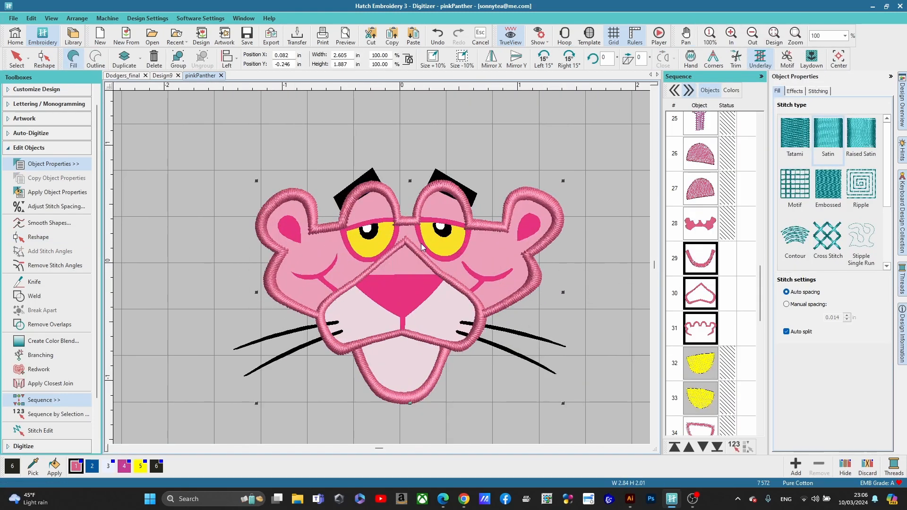
pyautogui.scroll(1, 382, 268)
pyautogui.scroll(-2, 382, 267)
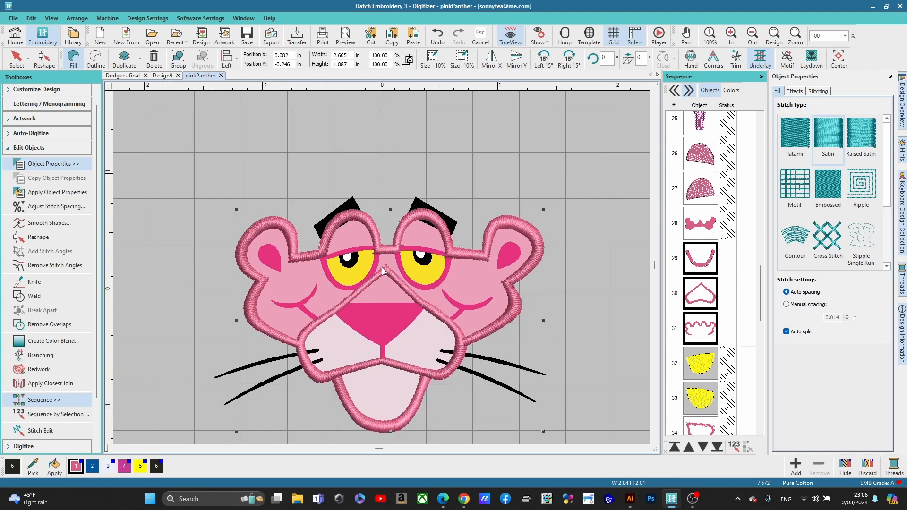
pyautogui.scroll(2, 382, 271)
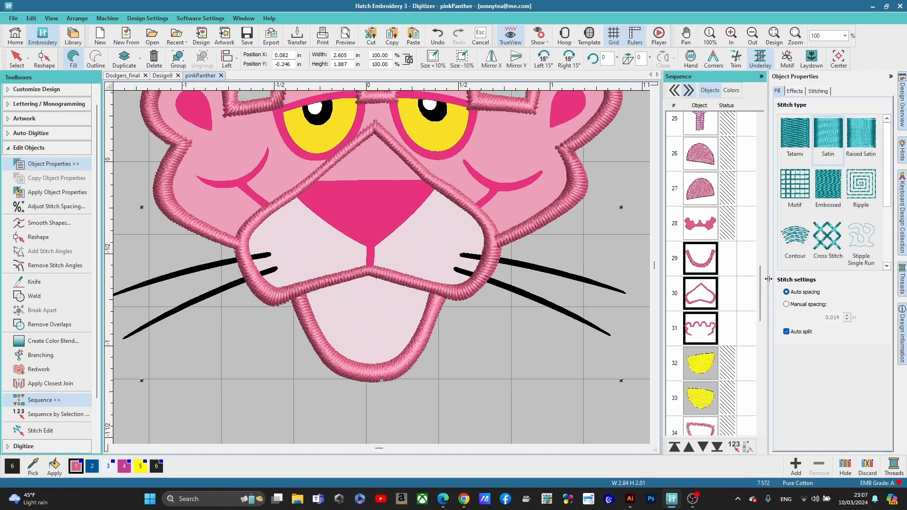
pyautogui.scroll(-3, 760, 282)
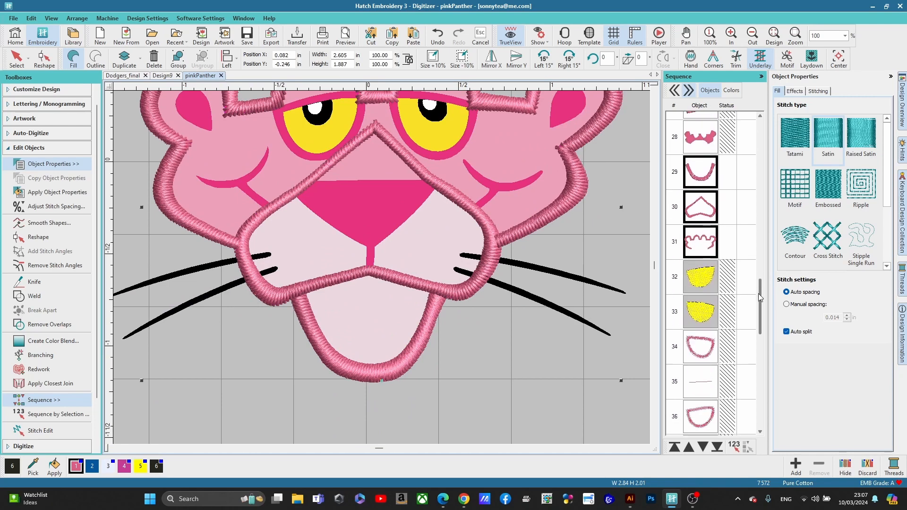
pyautogui.scroll(-3, 381, 265)
pyautogui.scroll(2, 381, 266)
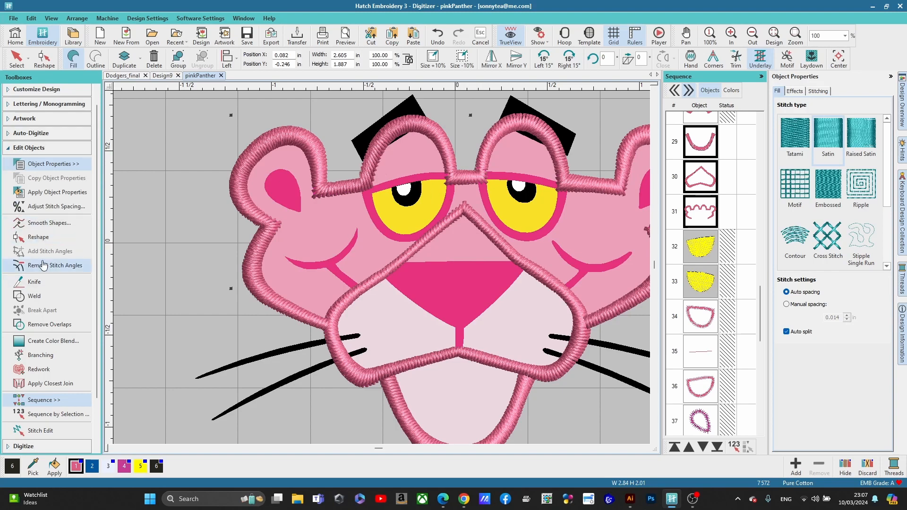
pyautogui.scroll(-2, 43, 265)
pyautogui.scroll(3, 52, 302)
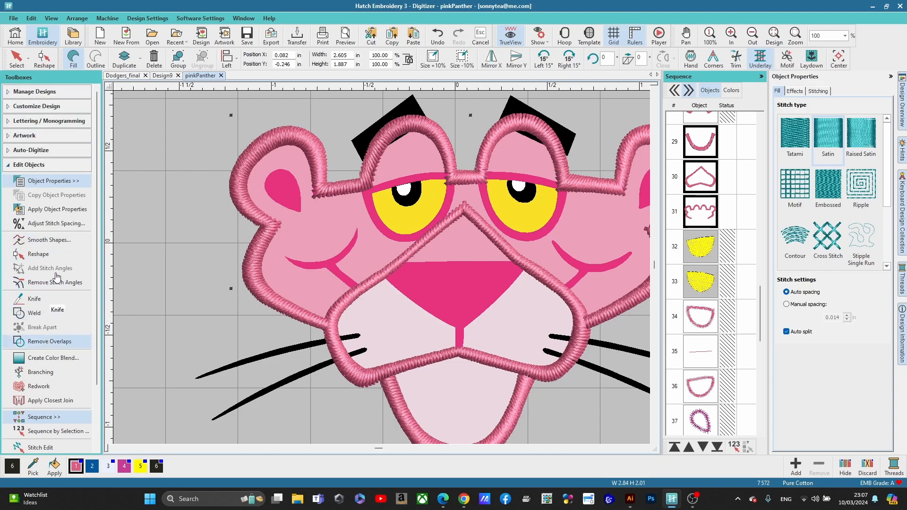
# Trace a closed shape along the middle of the left eye's border, from its upper left corner around the bottom and up the right side.
pyautogui.press('t')
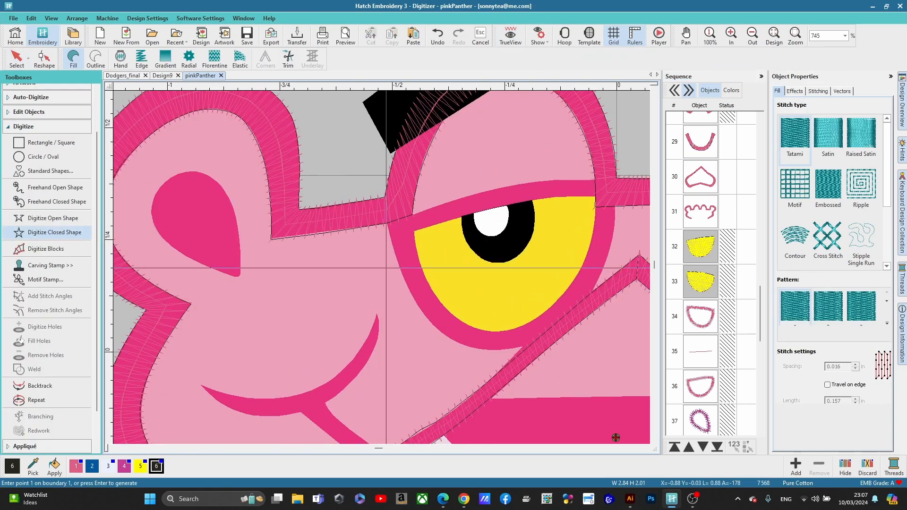
pyautogui.scroll(3, 387, 266)
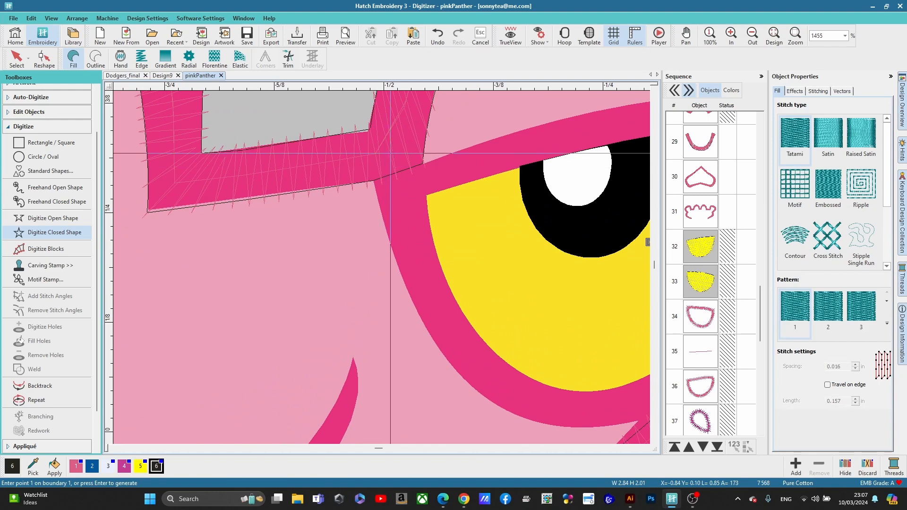
pyautogui.click(392, 155)
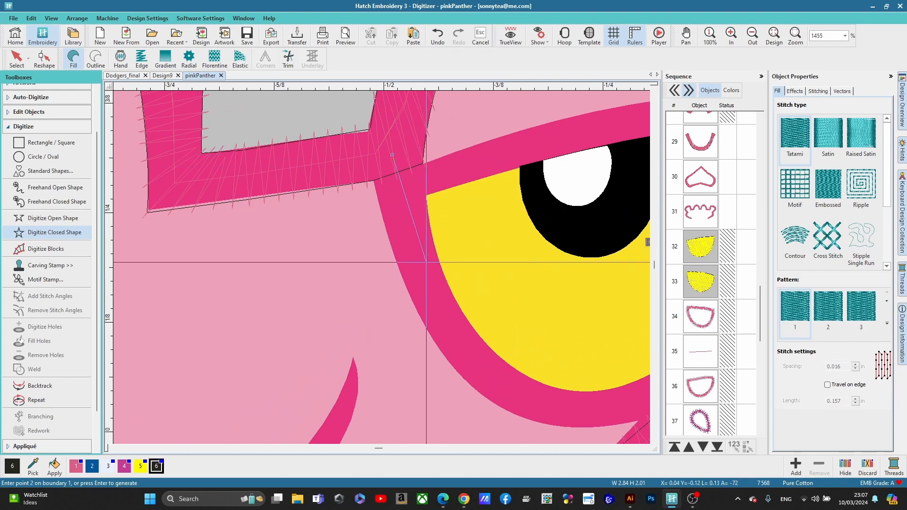
pyautogui.click(427, 263)
pyautogui.click(481, 368)
pyautogui.click(554, 405)
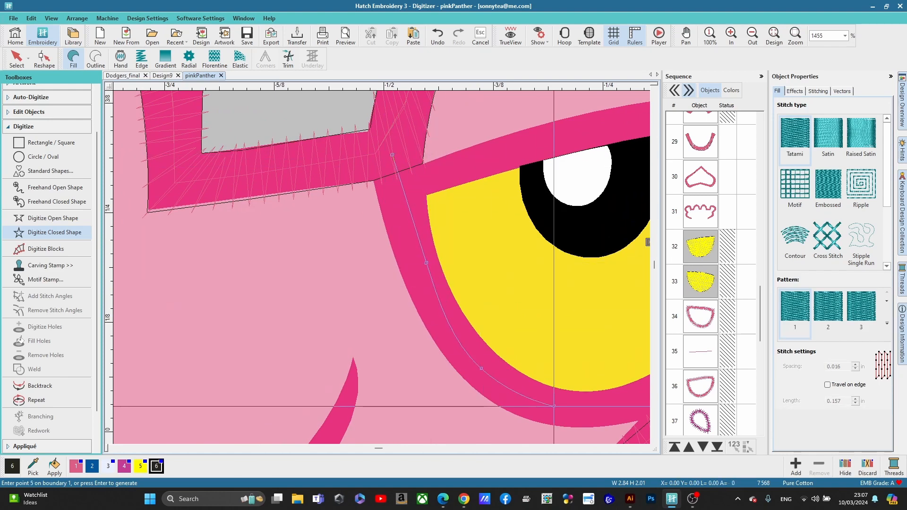
pyautogui.click(514, 334)
pyautogui.click(589, 290)
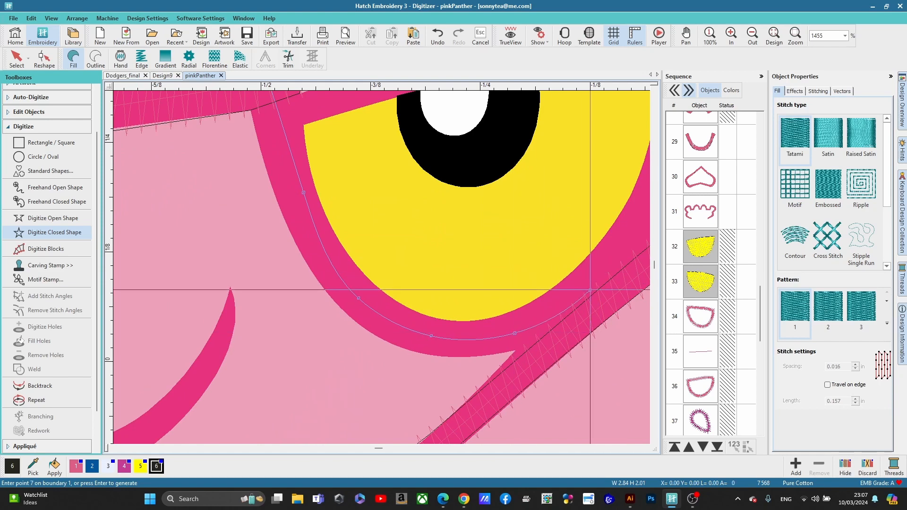
pyautogui.click(507, 253)
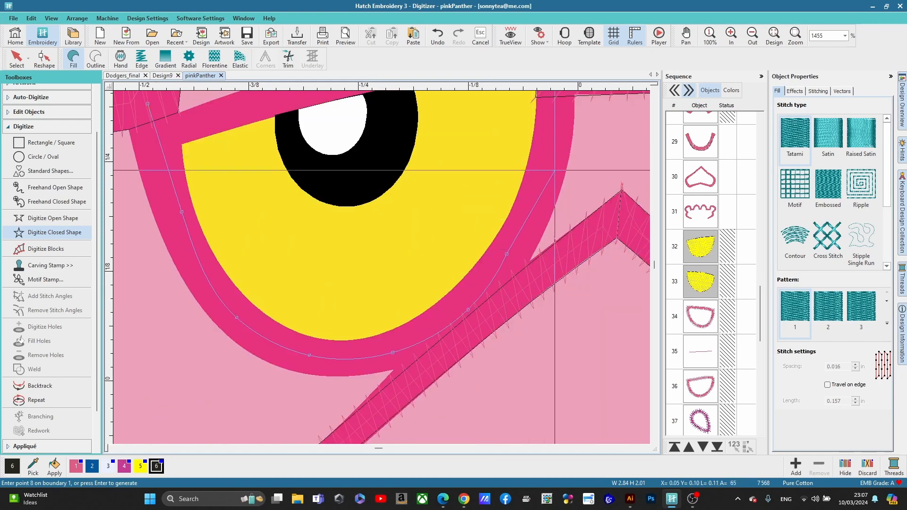
pyautogui.click(544, 164)
pyautogui.click(554, 117)
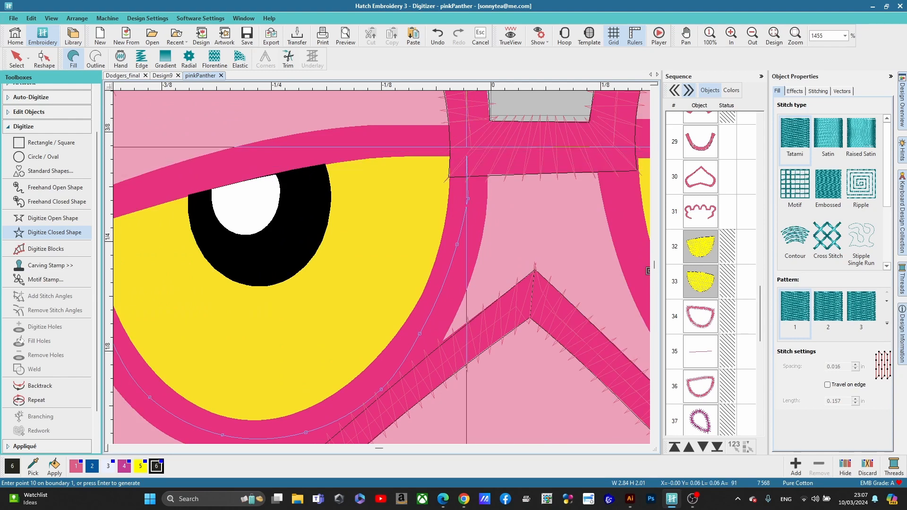
# Continue the closed shape along the left eye's upper lid back to the upper left corner and generate its stitches.
pyautogui.click(467, 138)
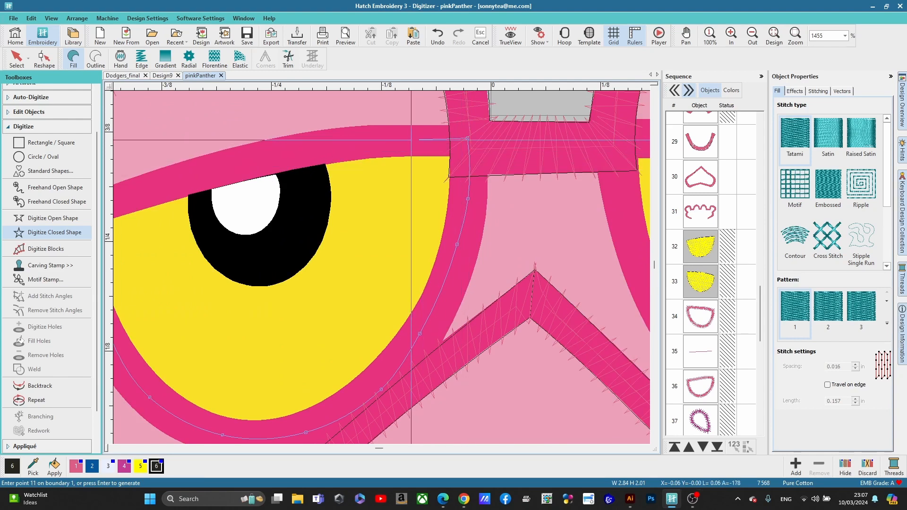
pyautogui.click(306, 145)
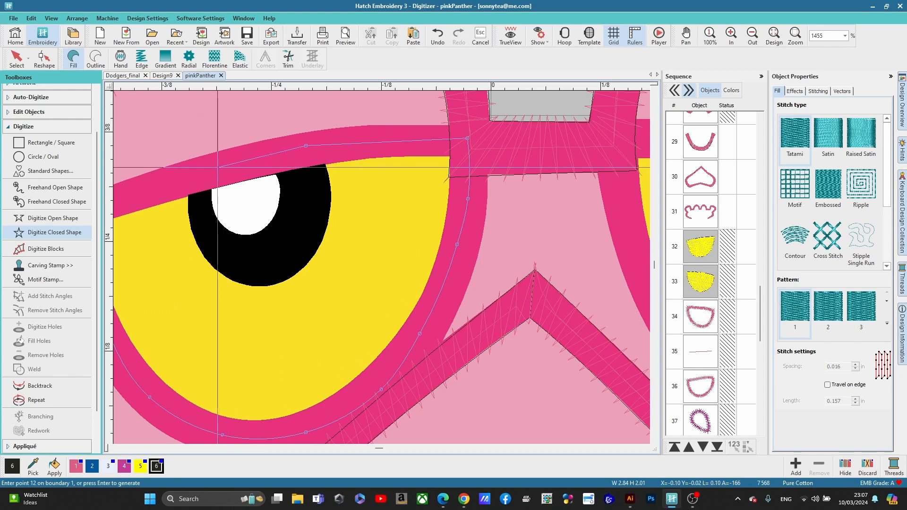
pyautogui.click(214, 169)
pyautogui.click(144, 189)
pyautogui.scroll(-1, 382, 268)
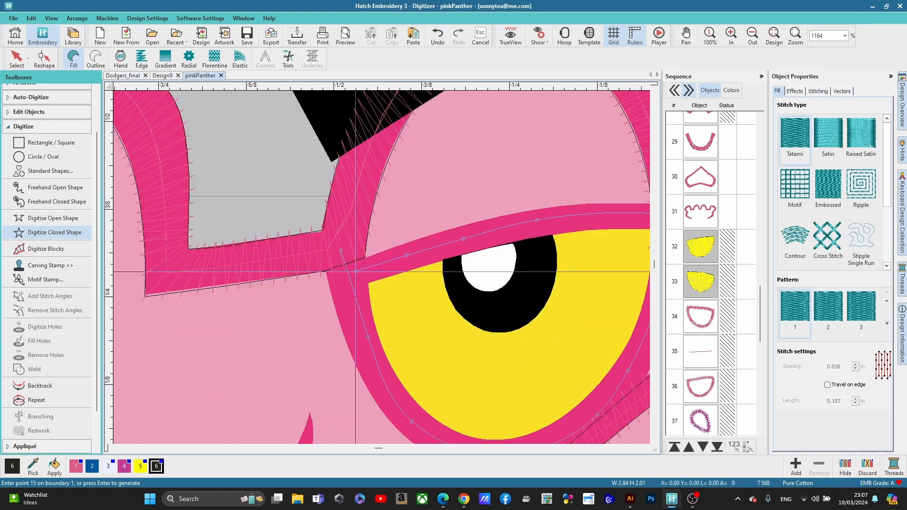
pyautogui.press('Return')
pyautogui.scroll(-1, 382, 267)
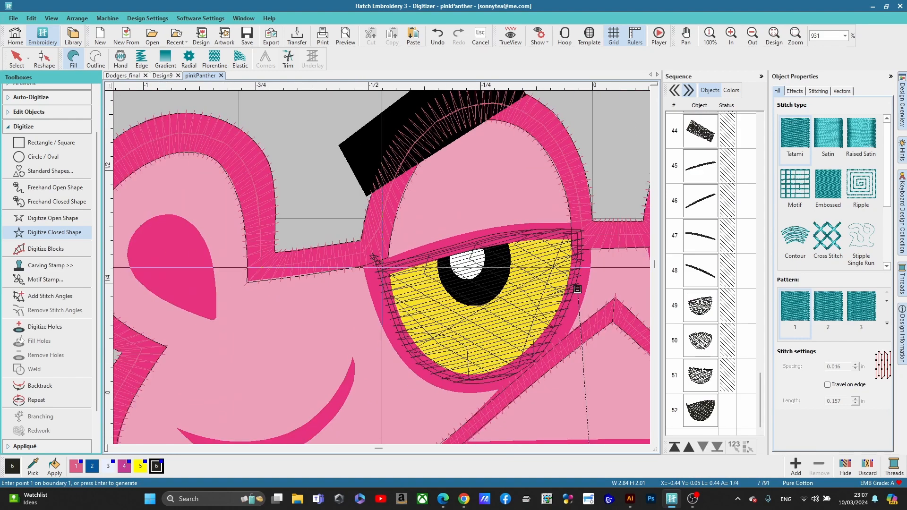
pyautogui.scroll(-1, 381, 268)
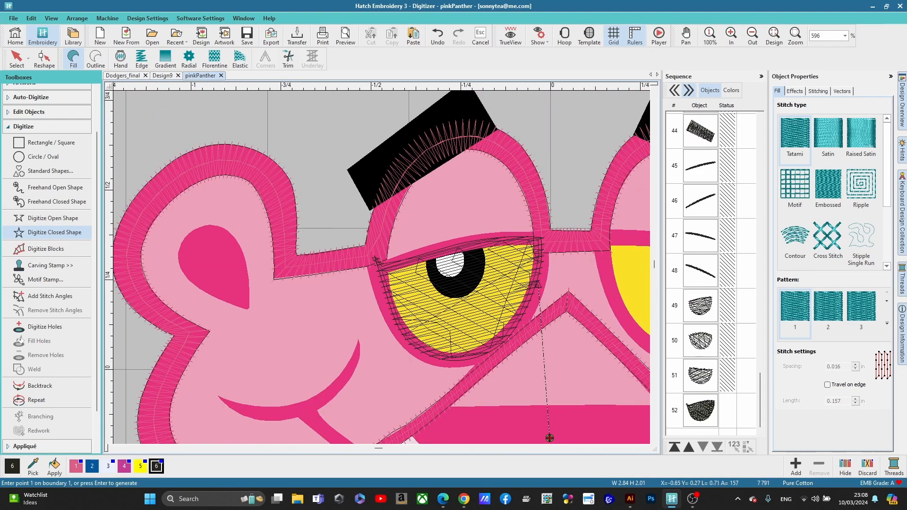
# Convert the left eye's closed shape from a fill to a satin outline and show it in realistic stitch view.
pyautogui.click(95, 58)
pyautogui.click(17, 58)
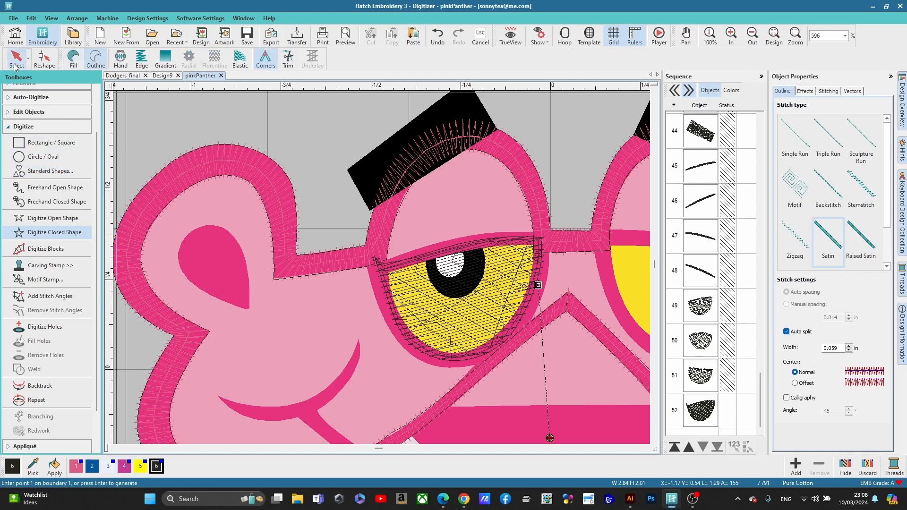
pyautogui.click(96, 57)
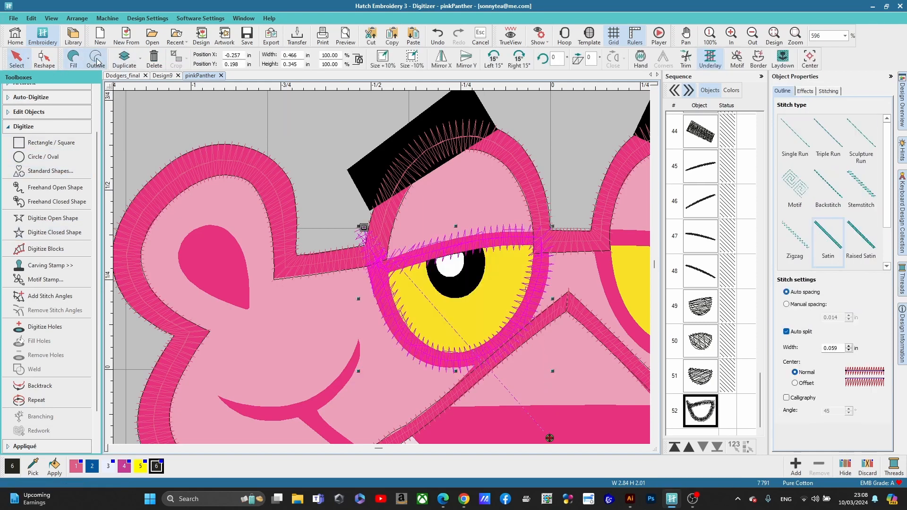
pyautogui.press('t')
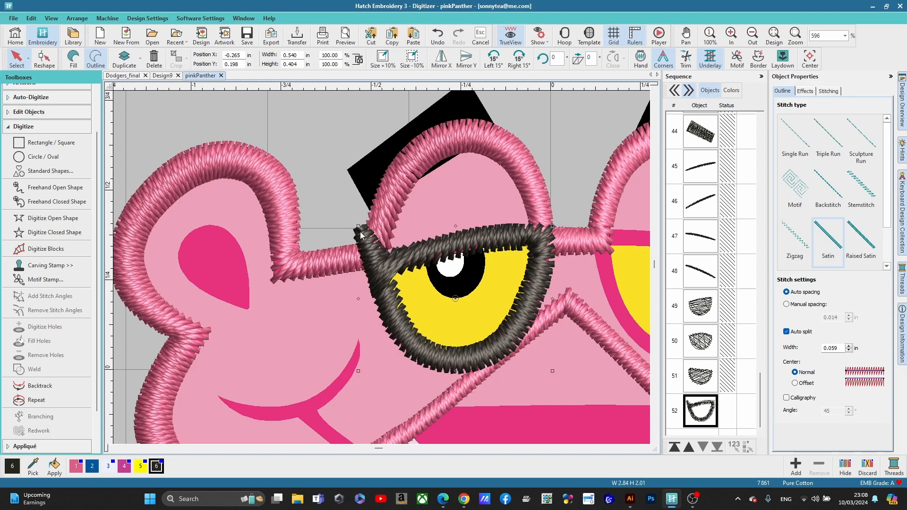
# Delete the protruding reshape point at the left eye outline's upper-left corner and recolour the outline with magenta thread 4.
pyautogui.press('h')
pyautogui.scroll(3, 381, 268)
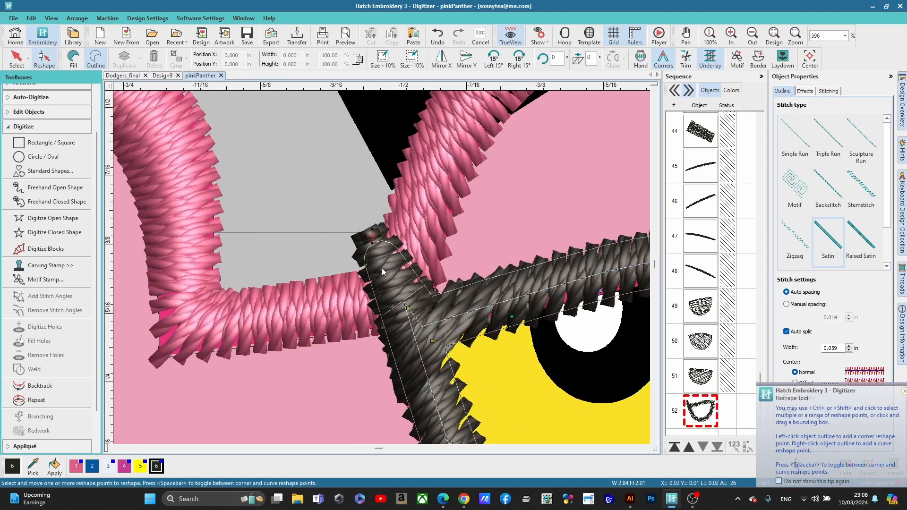
pyautogui.scroll(1, 390, 292)
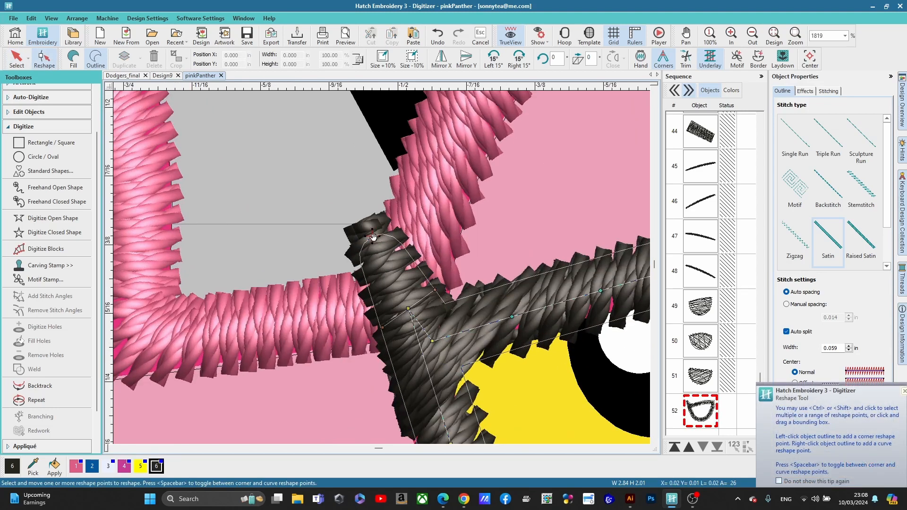
pyautogui.click(405, 309)
pyautogui.press('Delete')
pyautogui.scroll(-3, 441, 345)
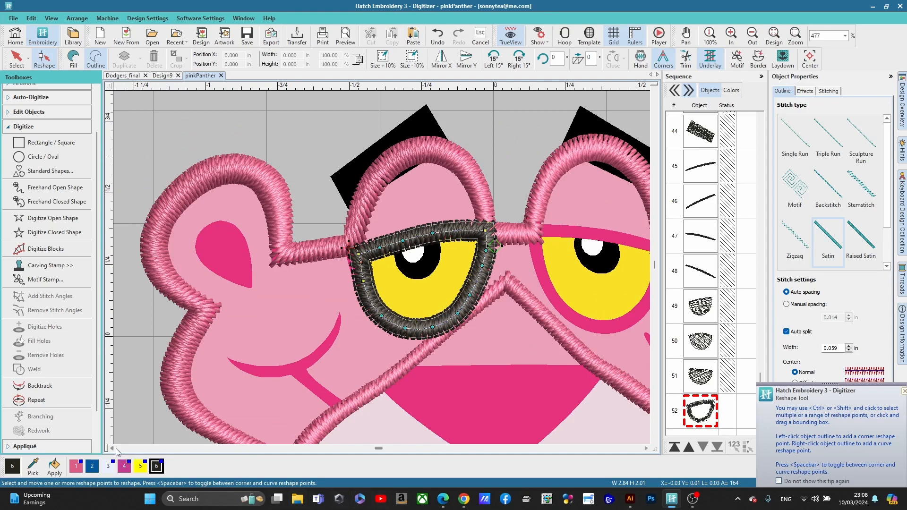
pyautogui.click(125, 466)
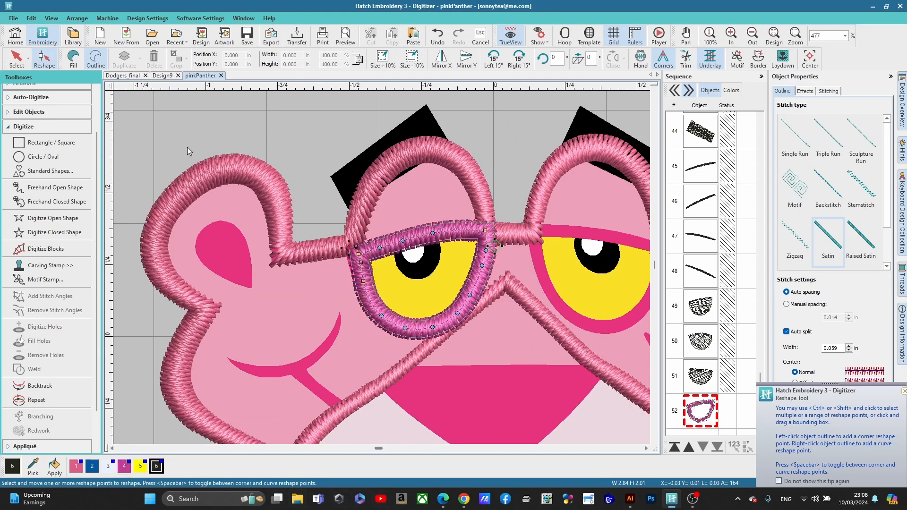
# Place a copy of the left eye's satin outline over the right eye.
pyautogui.click(17, 60)
pyautogui.scroll(-1, 361, 241)
pyautogui.scroll(1, 524, 292)
pyautogui.scroll(1, 381, 267)
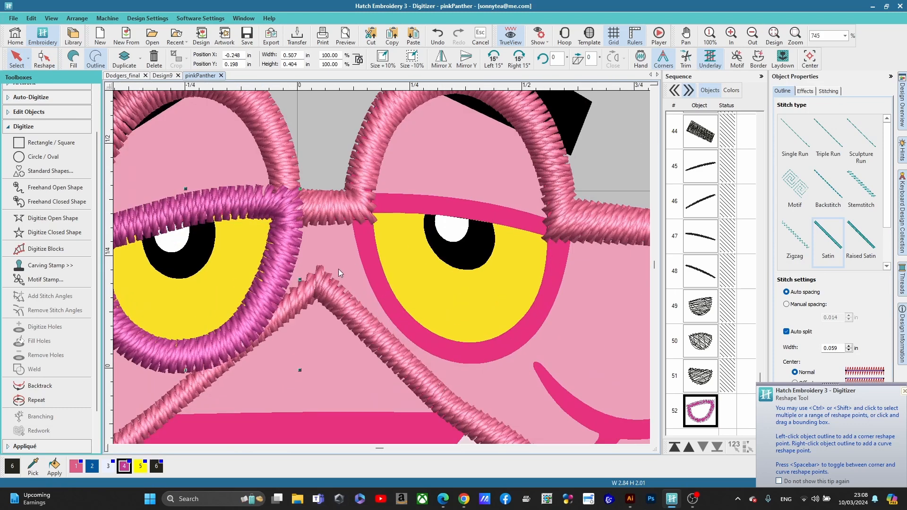
pyautogui.rightClick(282, 261)
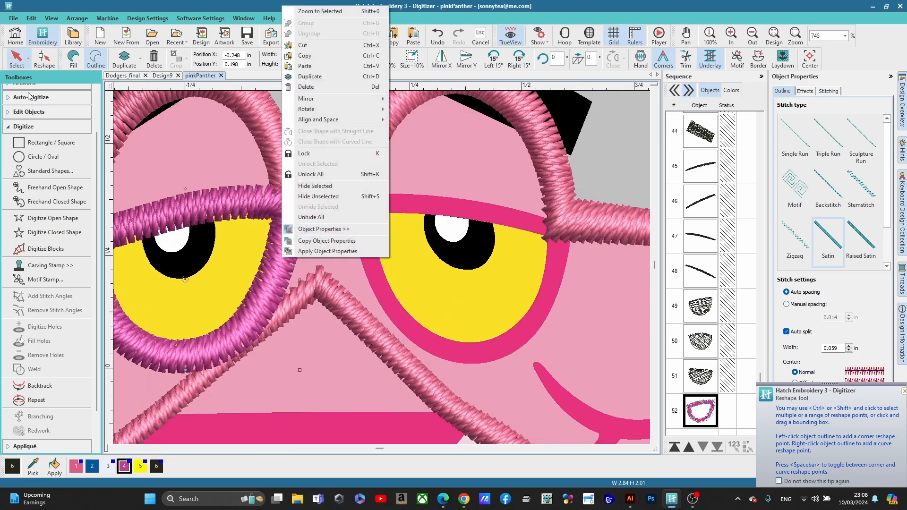
pyautogui.click(229, 319)
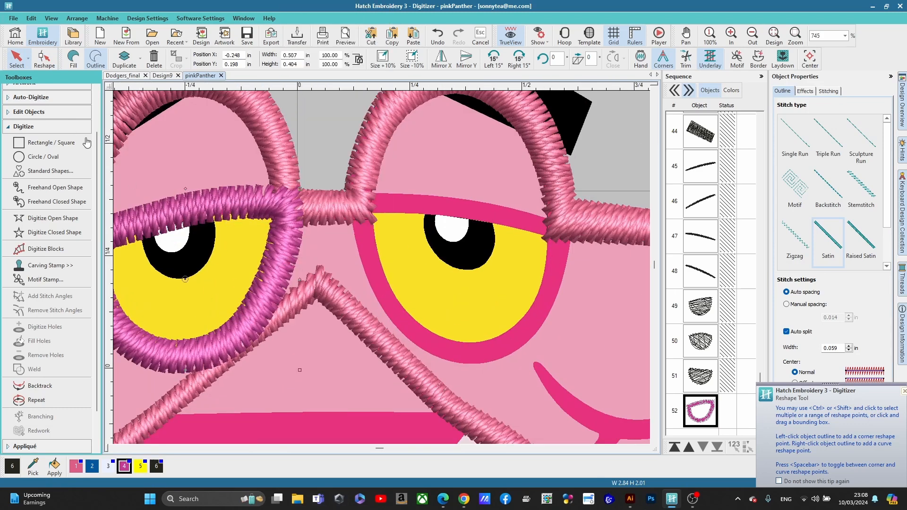
pyautogui.click(18, 58)
pyautogui.moveTo(285, 259); pyautogui.dragTo(556, 263)
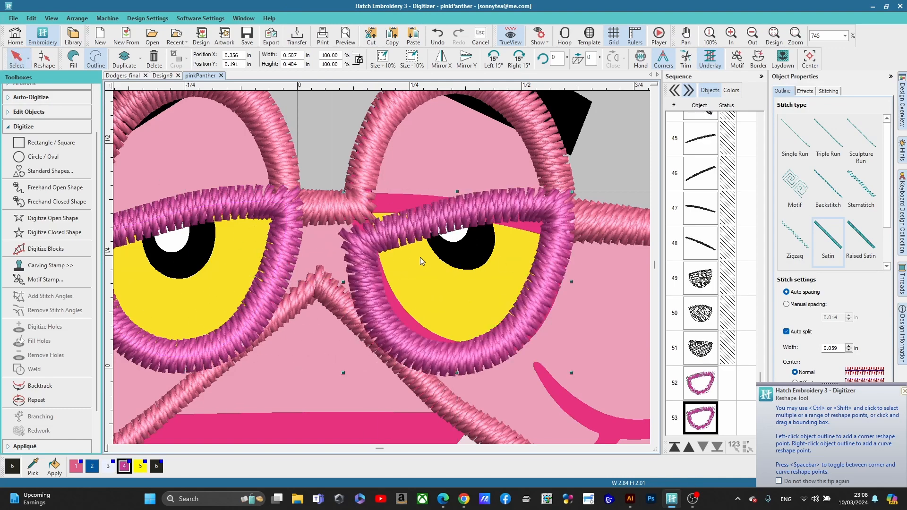
# Mirror the copied outline on the right eye horizontally with Mirror X.
pyautogui.rightClick(419, 236)
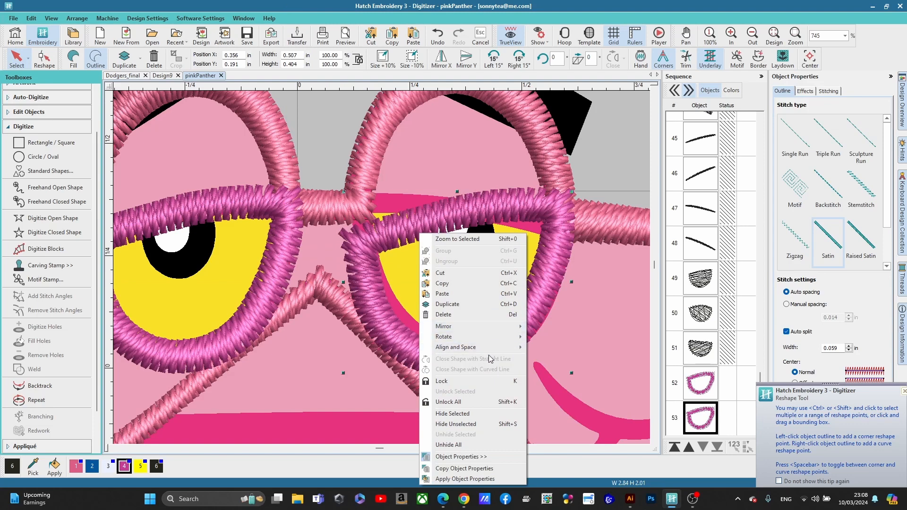
pyautogui.moveTo(487, 328)
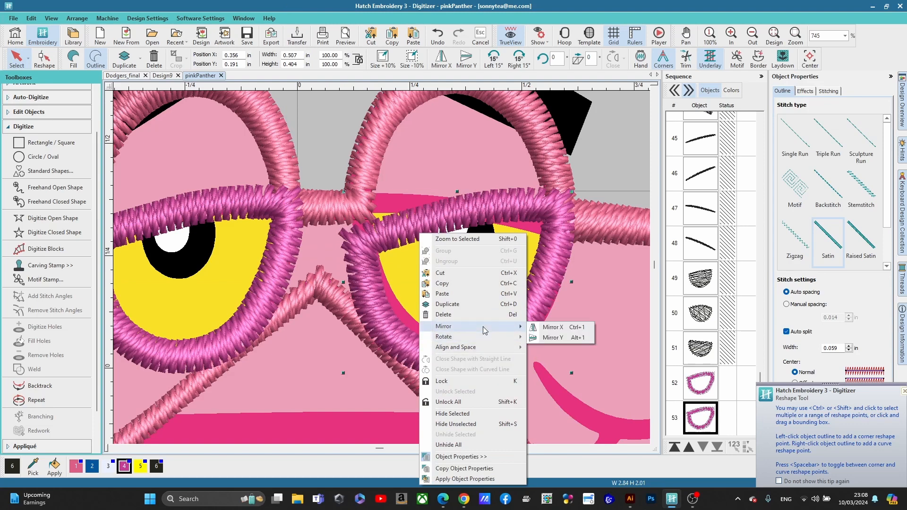
pyautogui.click(551, 328)
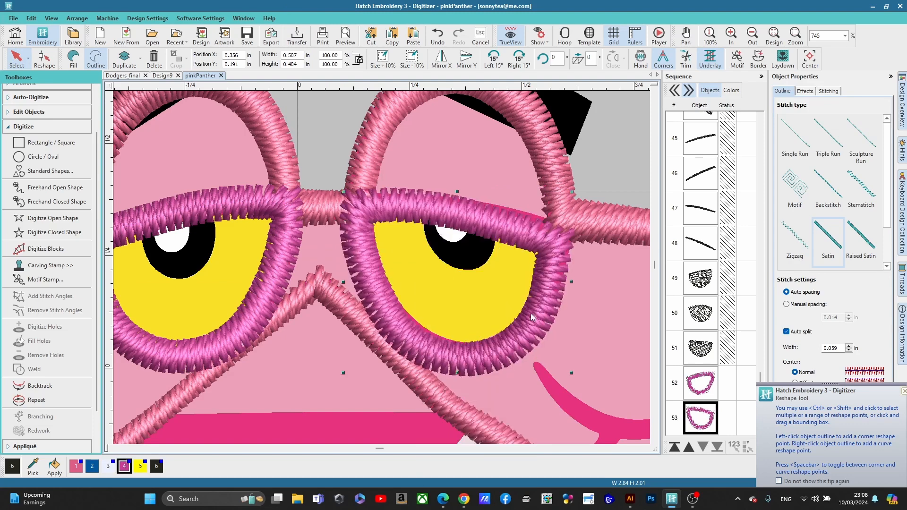
# Examine both eye outlines, the bridge between them and how they sit within the whole face.
pyautogui.scroll(-4, 383, 270)
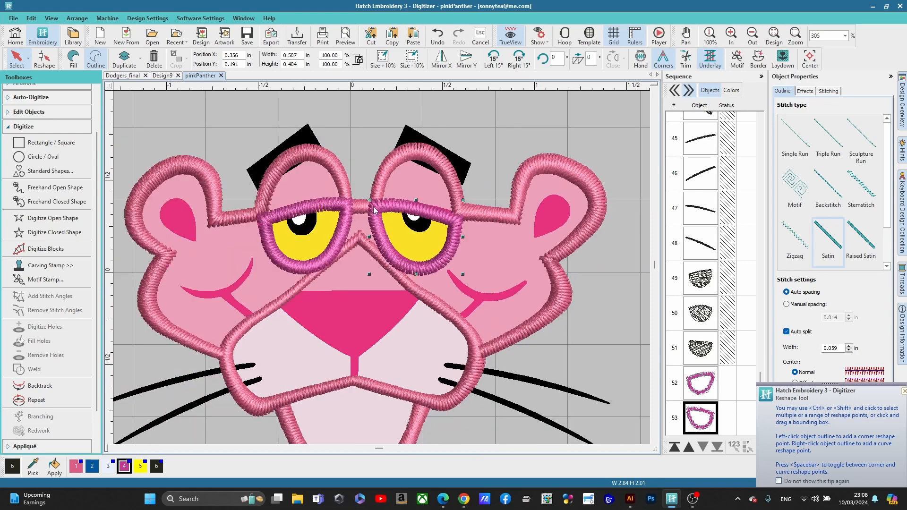
pyautogui.scroll(-1, 724, 379)
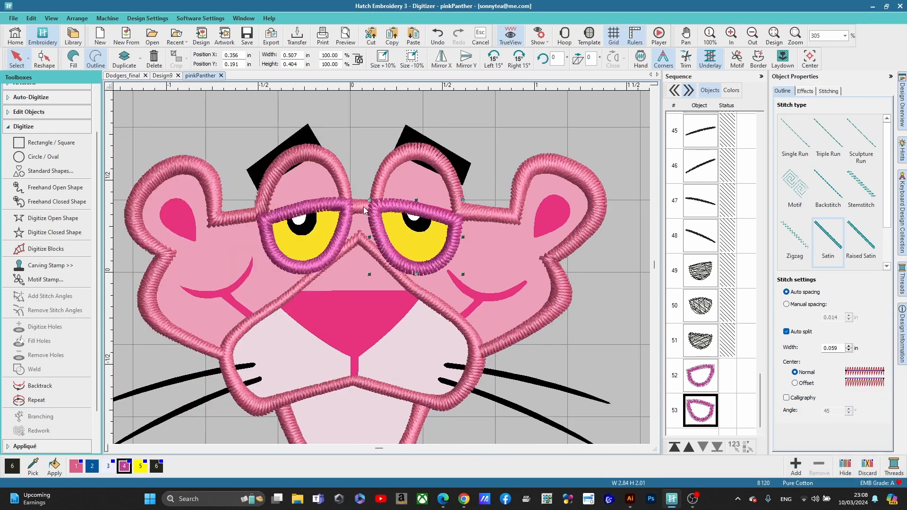
pyautogui.scroll(6, 383, 264)
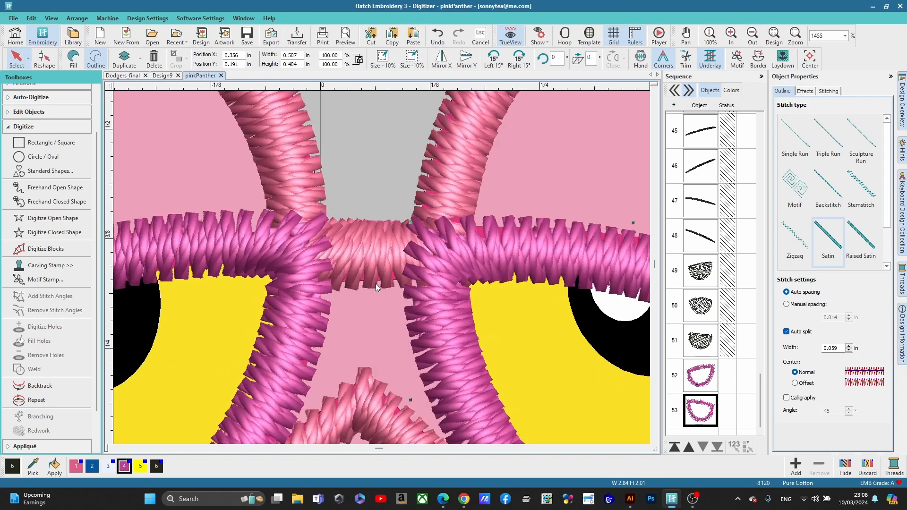
pyautogui.scroll(-3, 382, 267)
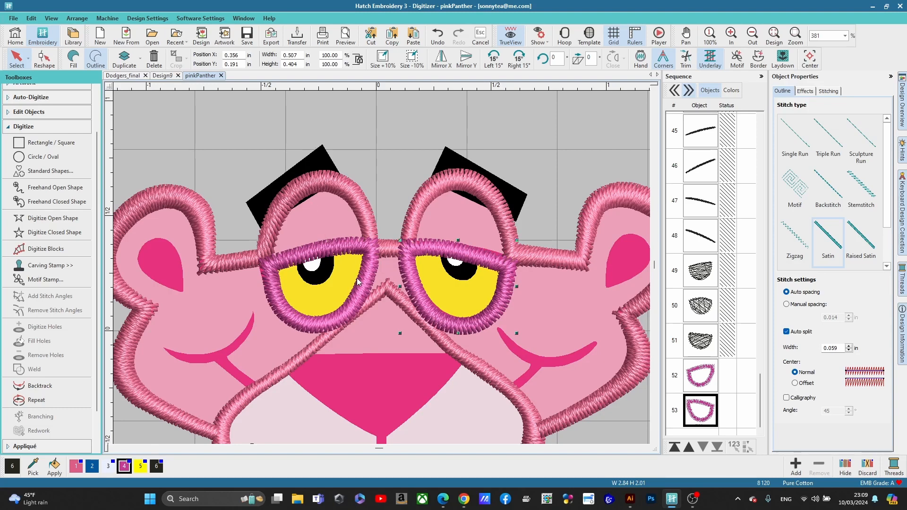
pyautogui.scroll(-3, 357, 282)
pyautogui.scroll(2, 382, 273)
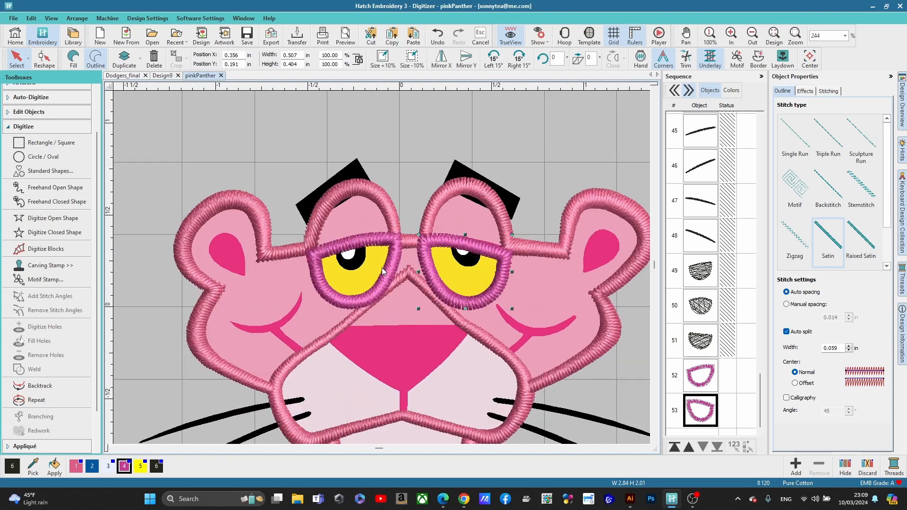
pyautogui.scroll(-2, 384, 272)
pyautogui.scroll(-1, 302, 308)
pyautogui.scroll(1, 348, 259)
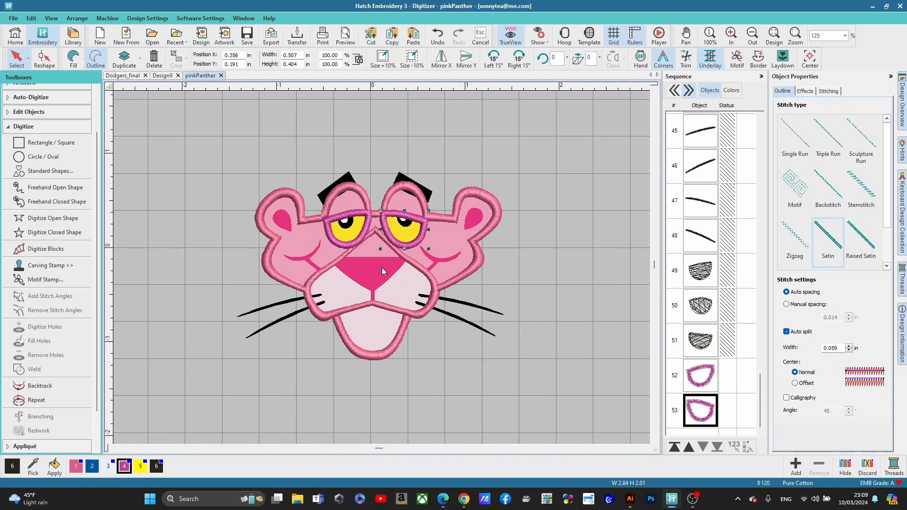
# Reshape the left eye's satin outline by moving its upper-left corner point slightly down towards the yellow fill.
pyautogui.click(321, 232)
pyautogui.scroll(4, 385, 267)
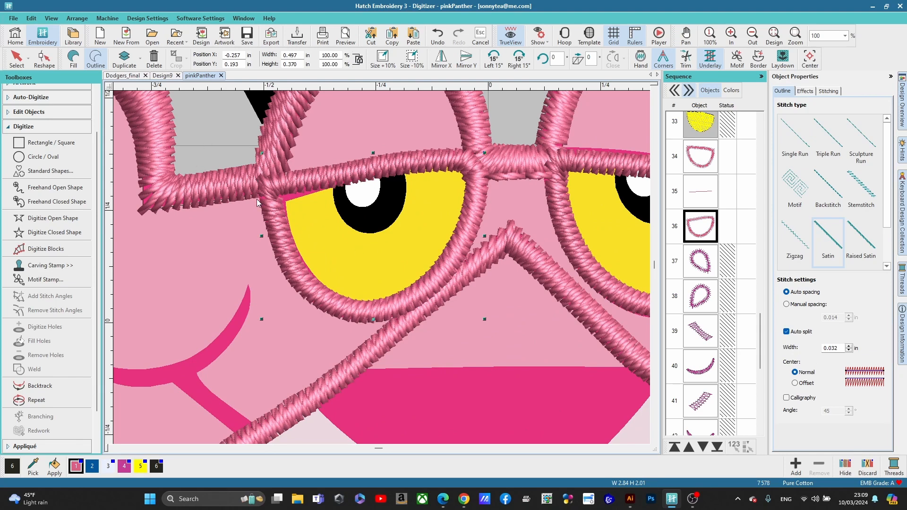
pyautogui.scroll(3, 288, 192)
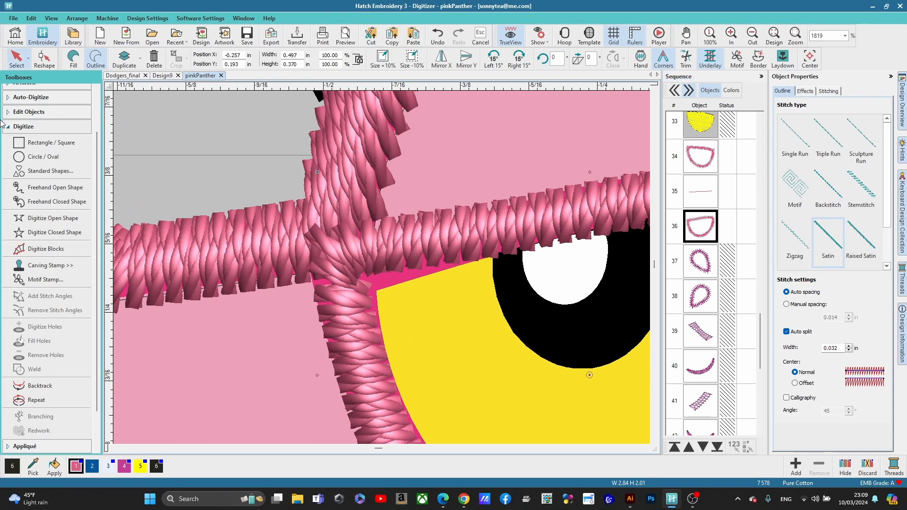
pyautogui.click(347, 259)
pyautogui.press('h')
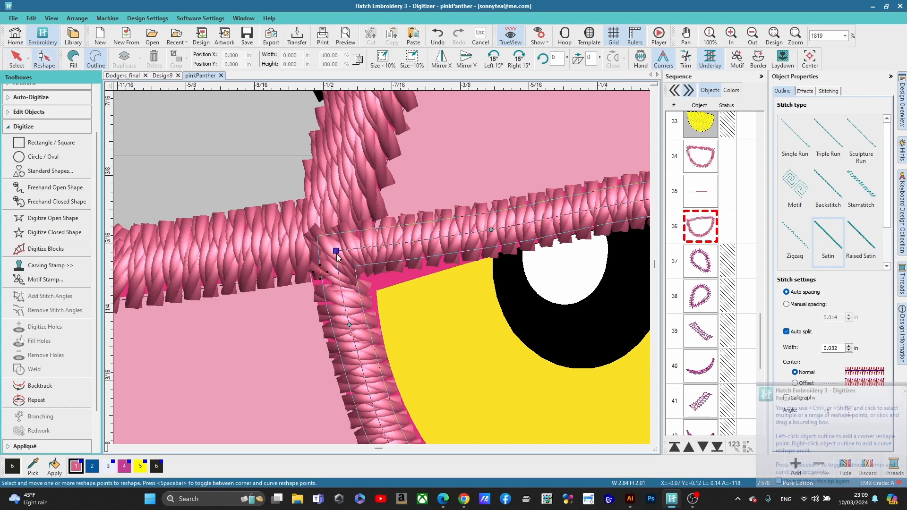
pyautogui.moveTo(336, 253); pyautogui.dragTo(337, 267)
# Examine the reshaped left eye outline, the right eye and the muzzle and chin borders.
pyautogui.scroll(-2, 344, 298)
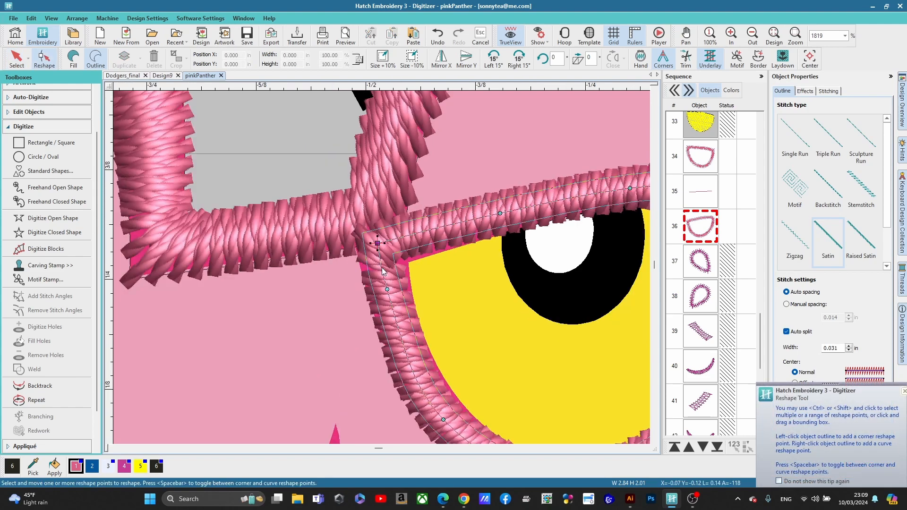
pyautogui.scroll(-2, 397, 272)
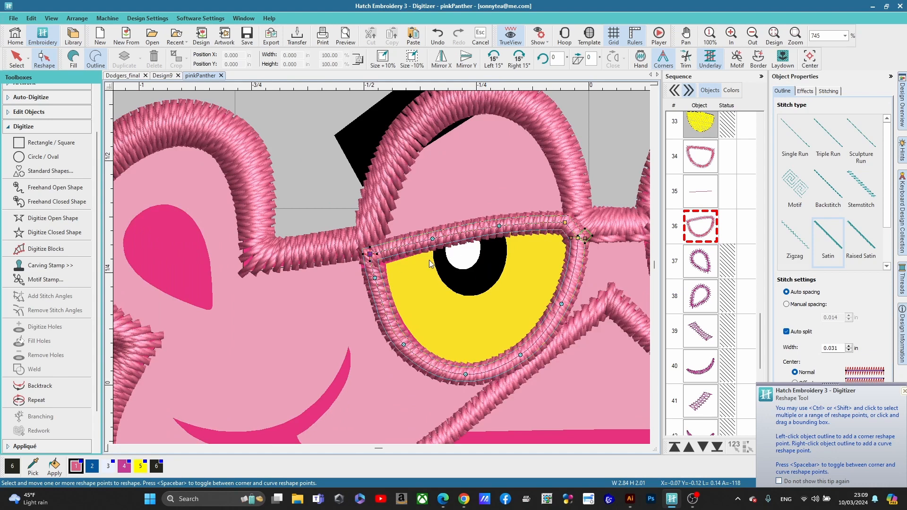
pyautogui.scroll(3, 458, 280)
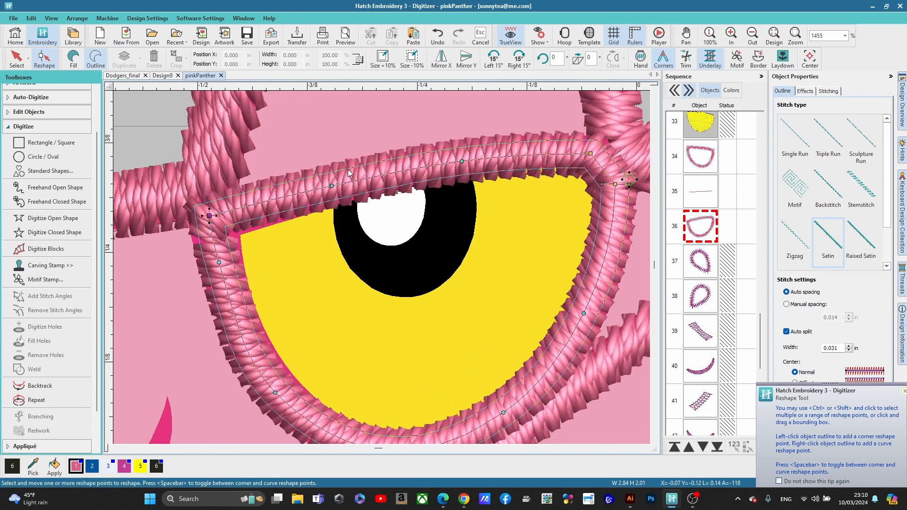
pyautogui.scroll(-2, 383, 290)
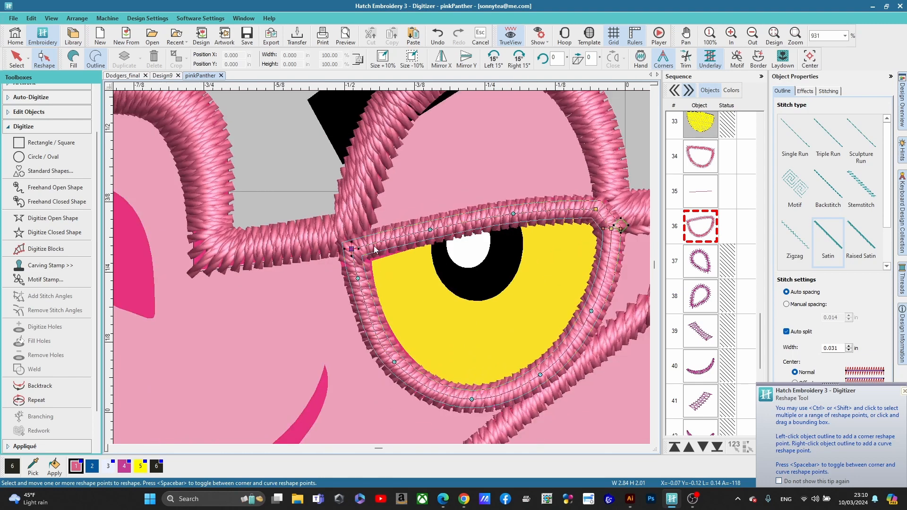
pyautogui.scroll(-3, 377, 253)
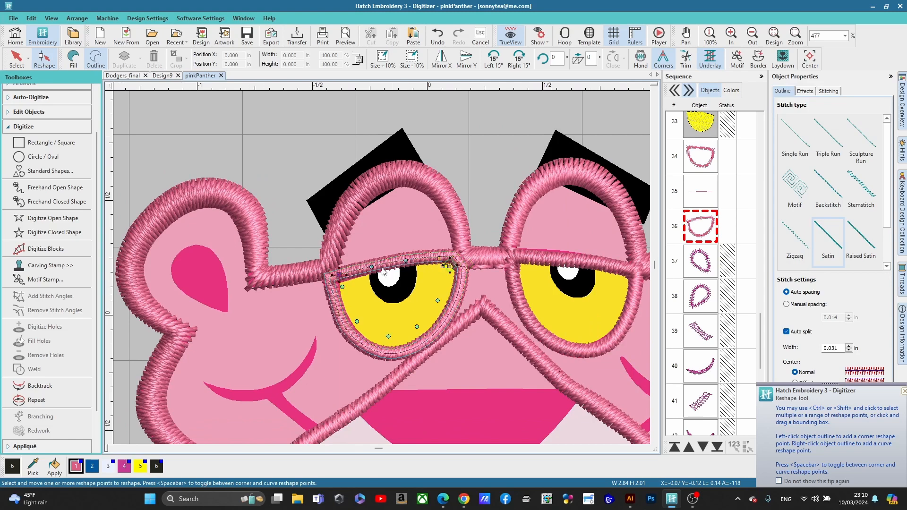
pyautogui.scroll(-2, 426, 263)
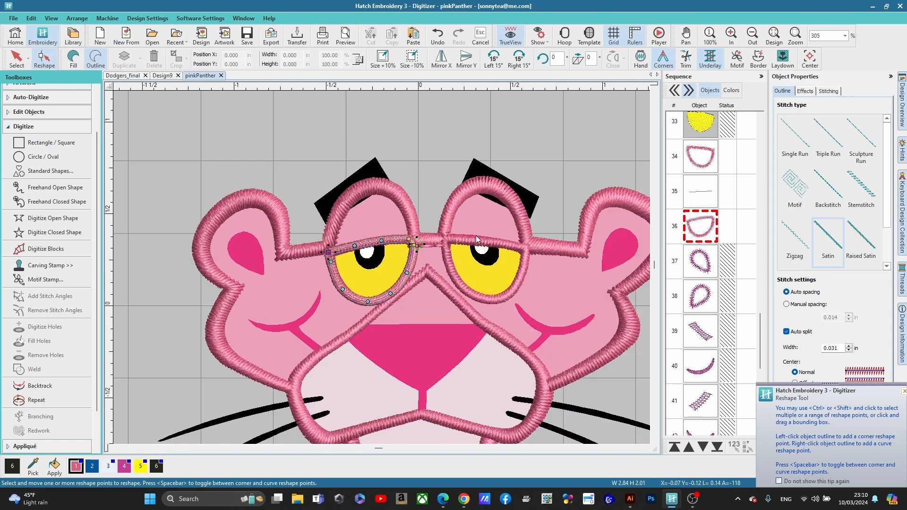
pyautogui.scroll(-1, 412, 230)
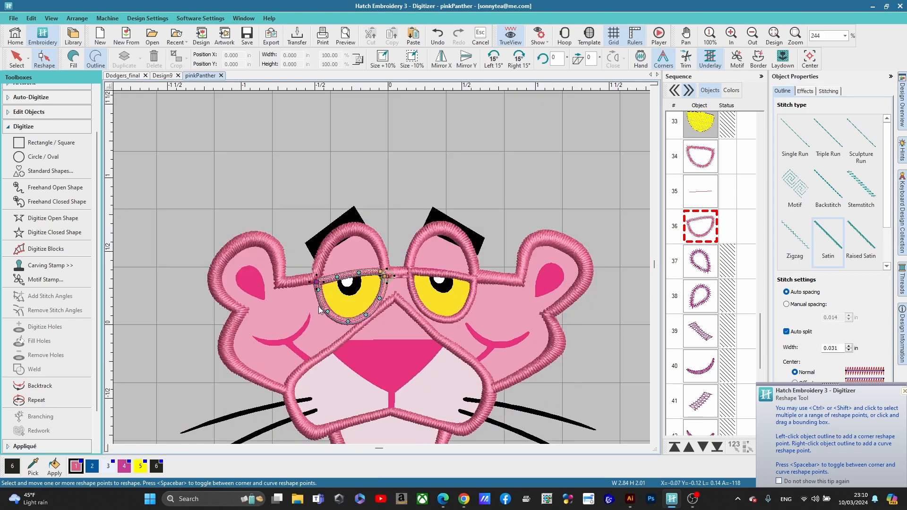
pyautogui.scroll(2, 383, 268)
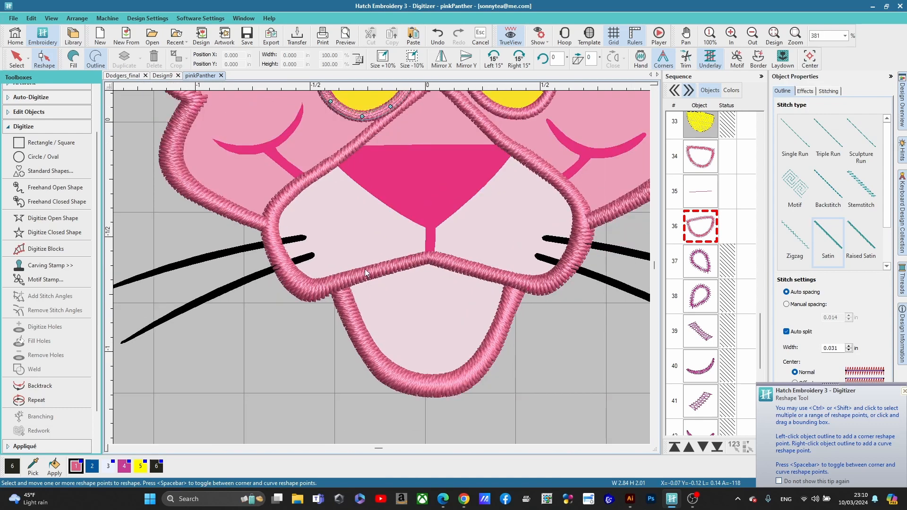
# Start a Digitize Closed Shape outline of the chin, placing corner points along the centre of the mouth line from its left to right end.
pyautogui.press('t')
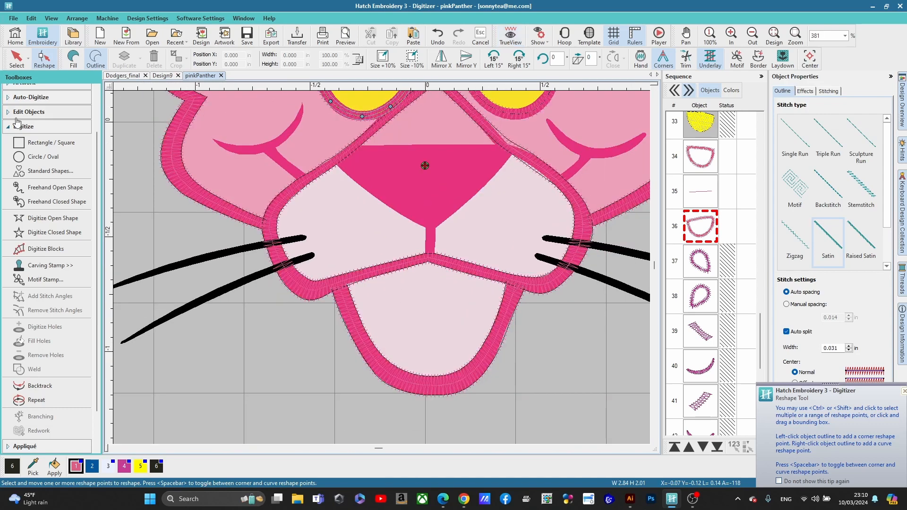
pyautogui.click(44, 251)
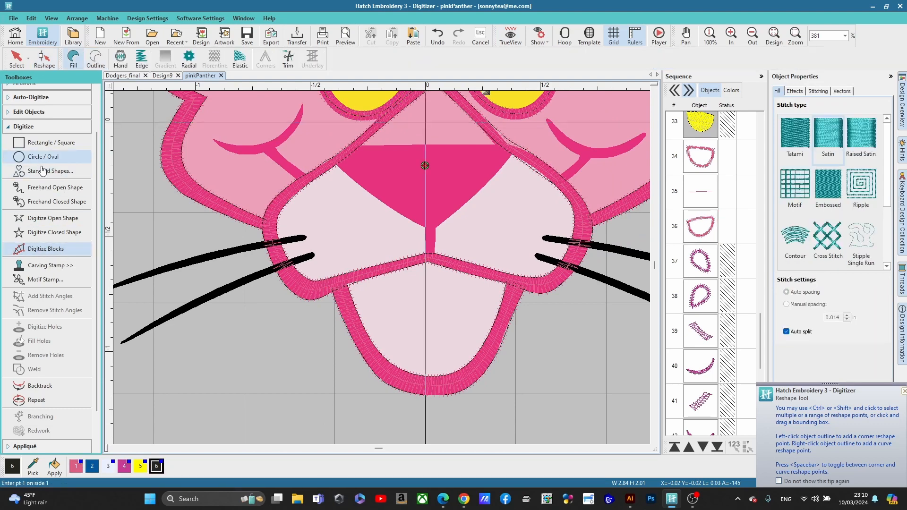
pyautogui.click(45, 232)
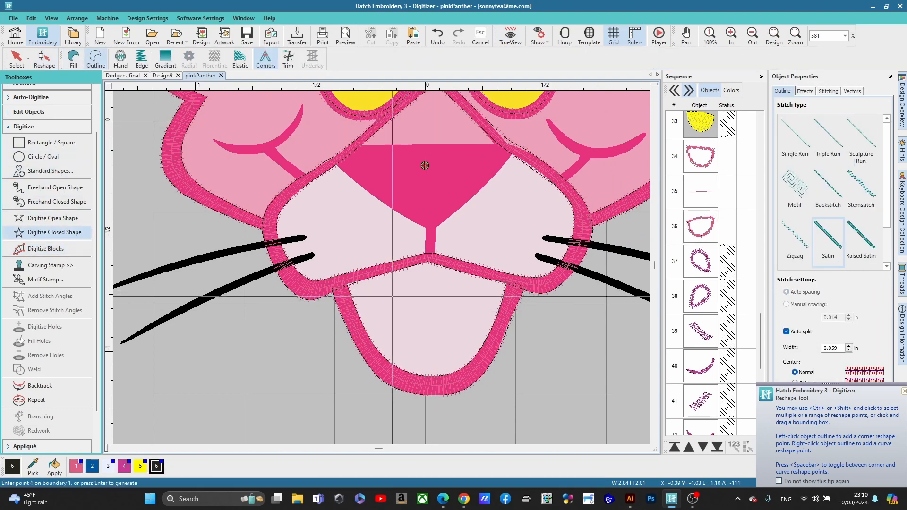
pyautogui.scroll(2, 397, 325)
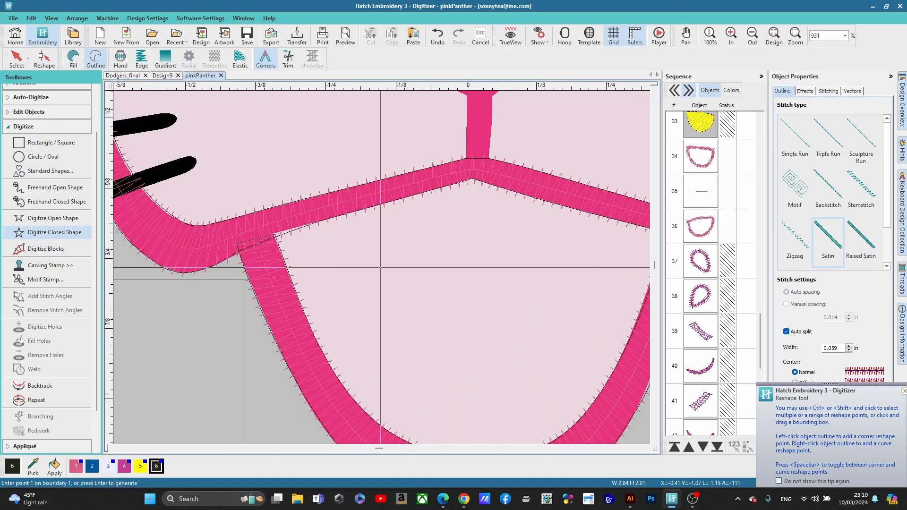
pyautogui.click(273, 224)
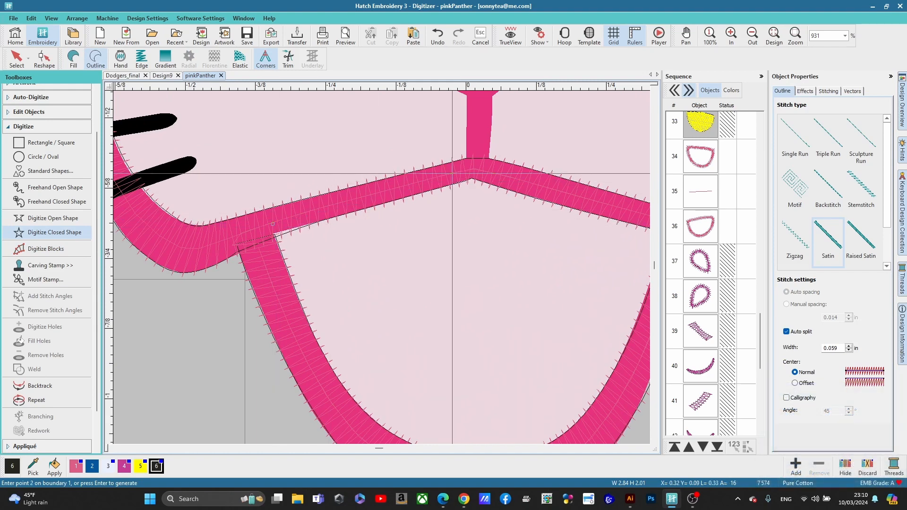
pyautogui.click(463, 170)
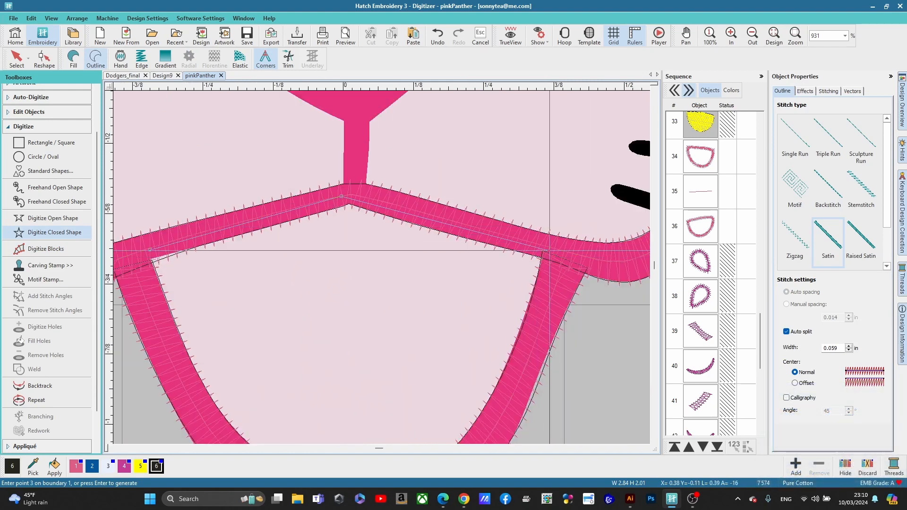
pyautogui.click(547, 249)
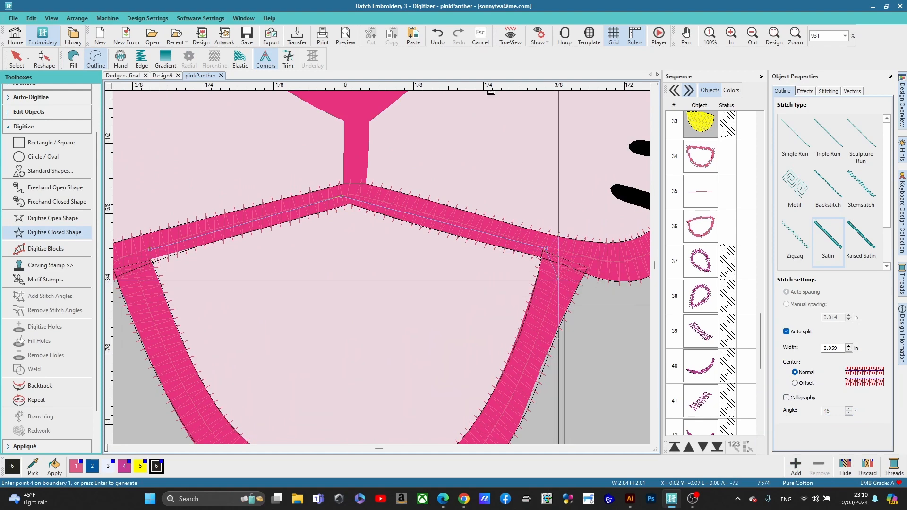
pyautogui.press('BackSpace')
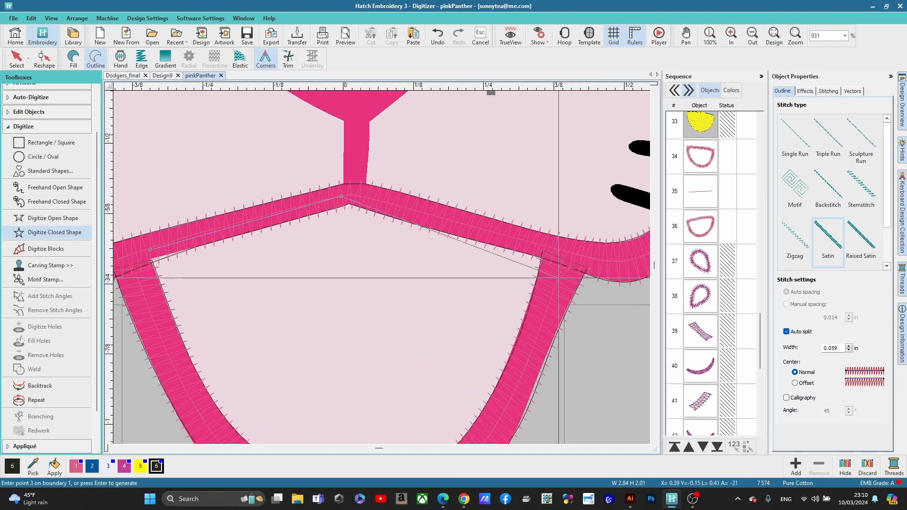
pyautogui.click(569, 255)
# Trace the outline down the chin's right border, around the bottom and up the left border, and generate the closed shape.
pyautogui.click(525, 365)
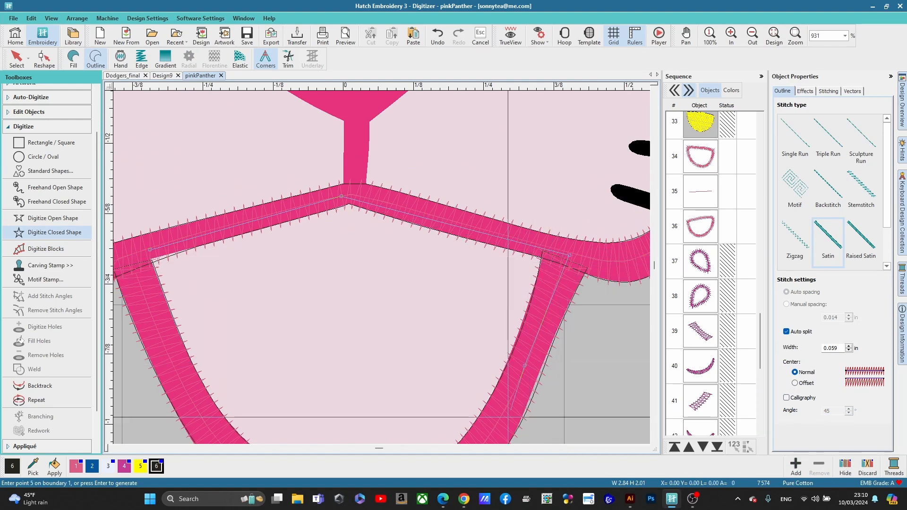
pyautogui.click(414, 377)
pyautogui.click(350, 412)
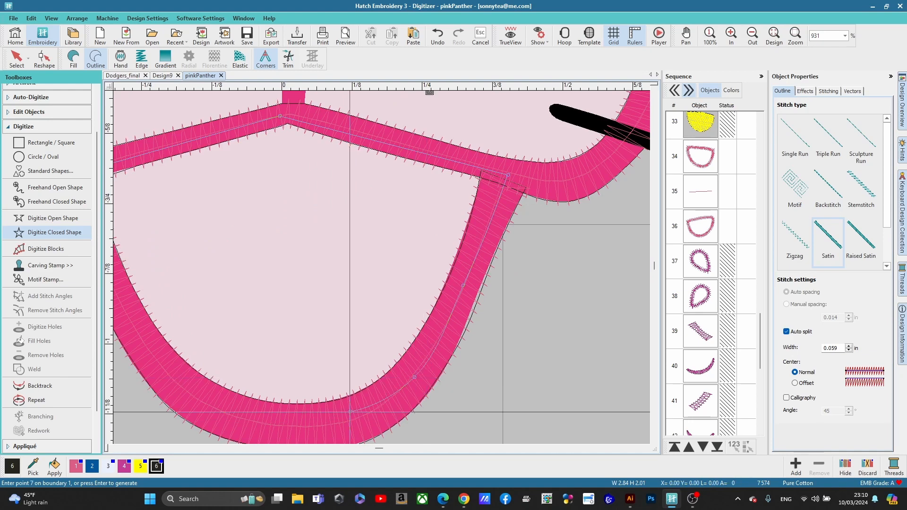
pyautogui.click(232, 408)
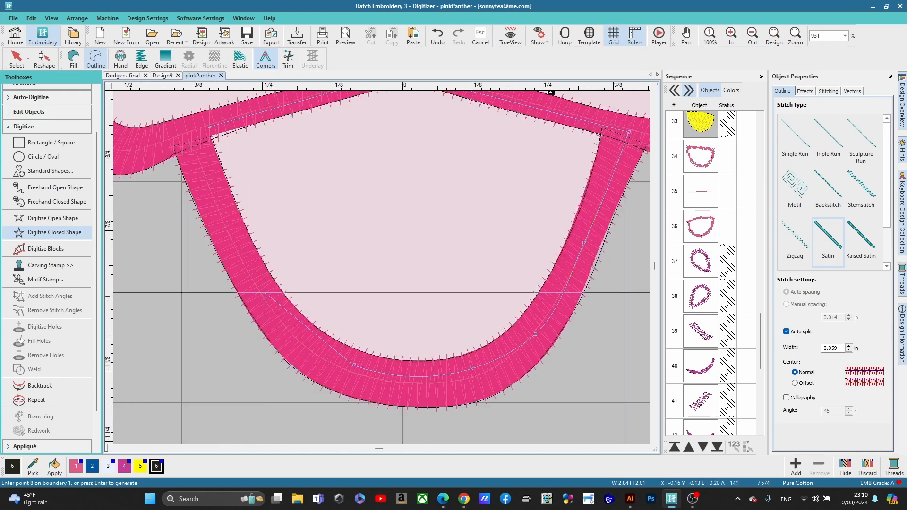
pyautogui.click(265, 292)
pyautogui.click(224, 203)
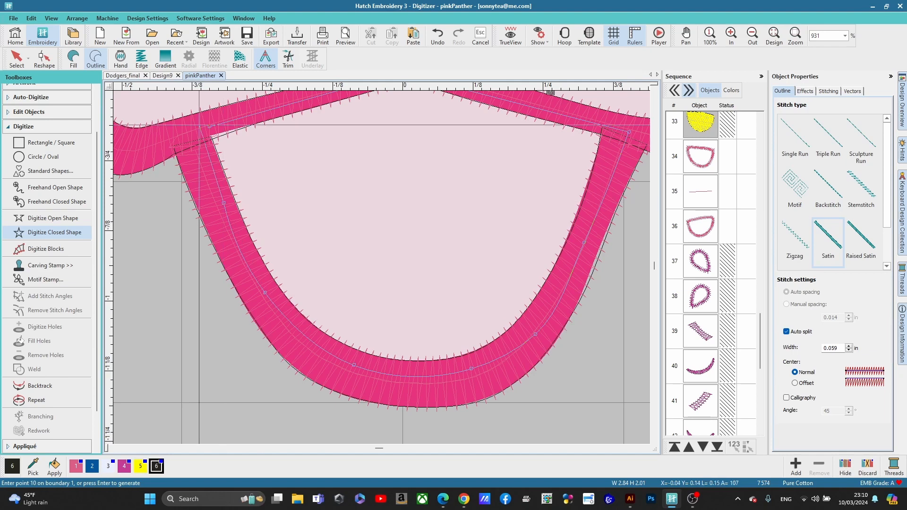
pyautogui.click(204, 138)
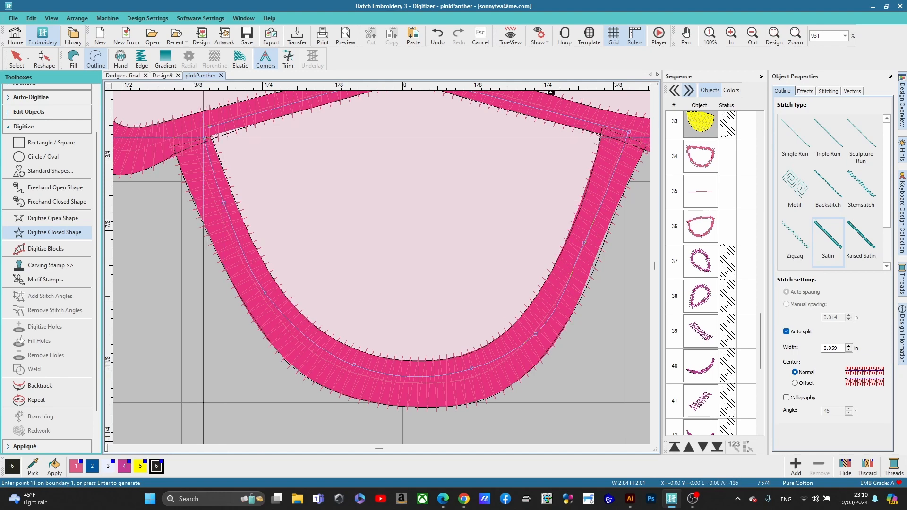
pyautogui.press('Return')
pyautogui.scroll(-3, 289, 181)
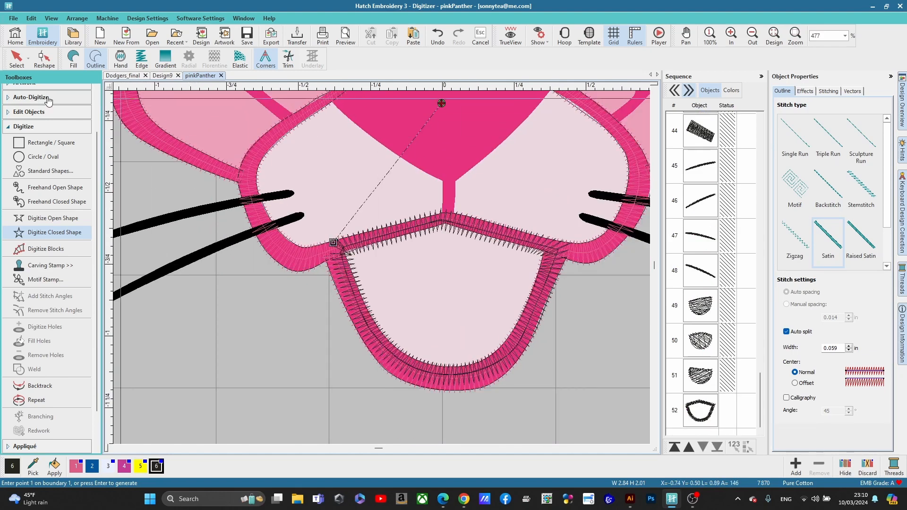
# Convert the traced chin shape to a Tatami fill in white thread colour 3 and move it up the sequence before the hidden white fills.
pyautogui.click(74, 57)
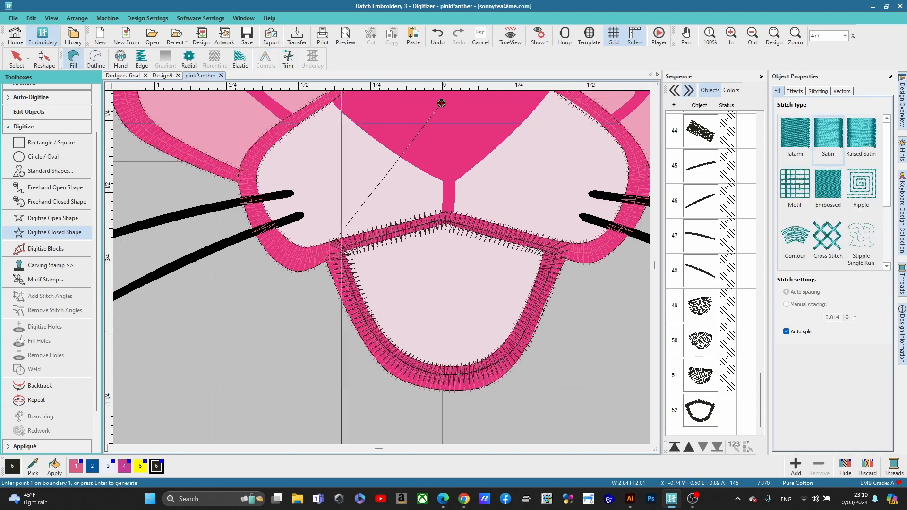
pyautogui.click(794, 135)
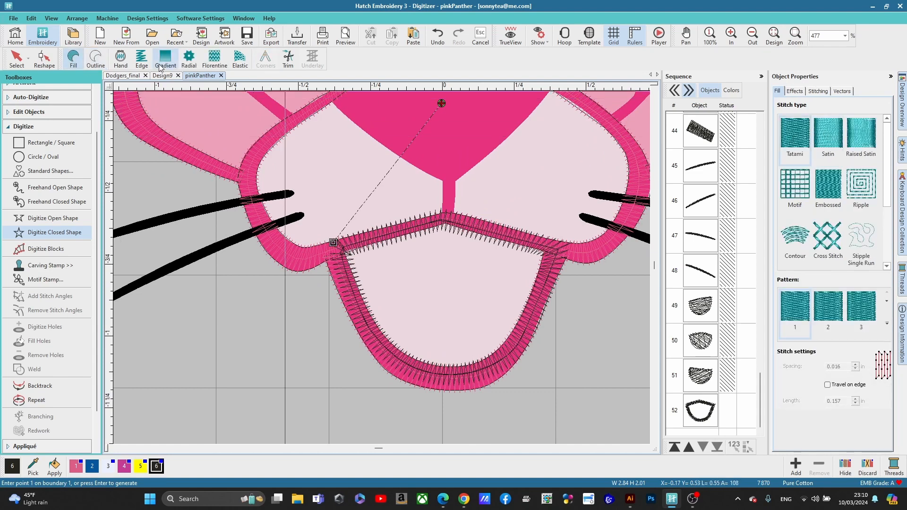
pyautogui.click(16, 57)
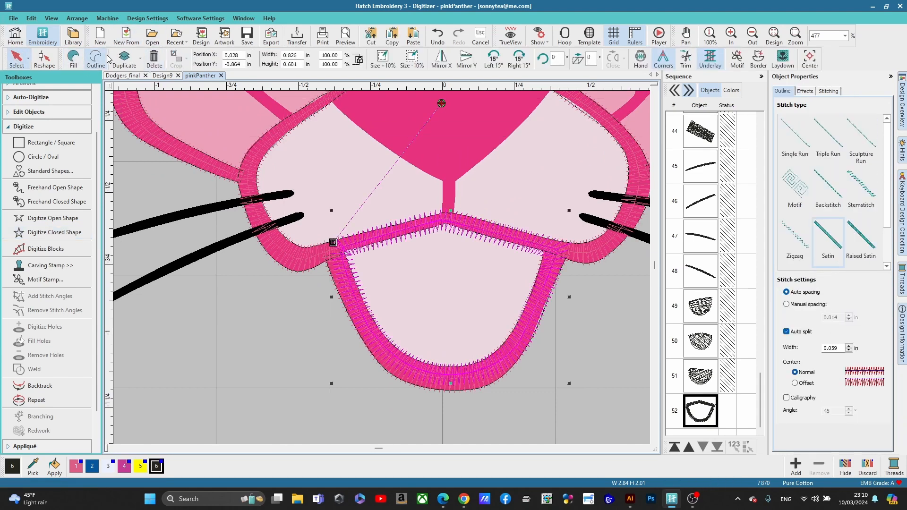
pyautogui.click(73, 57)
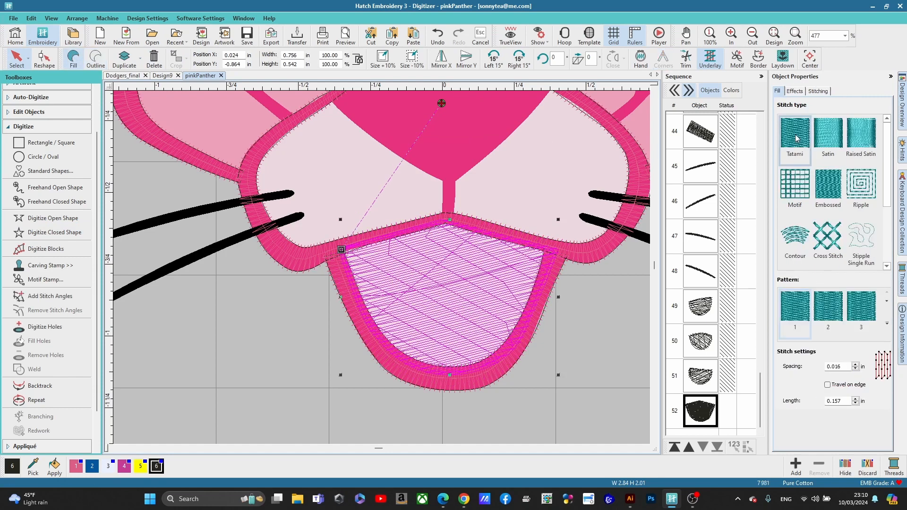
pyautogui.click(108, 472)
pyautogui.press('t')
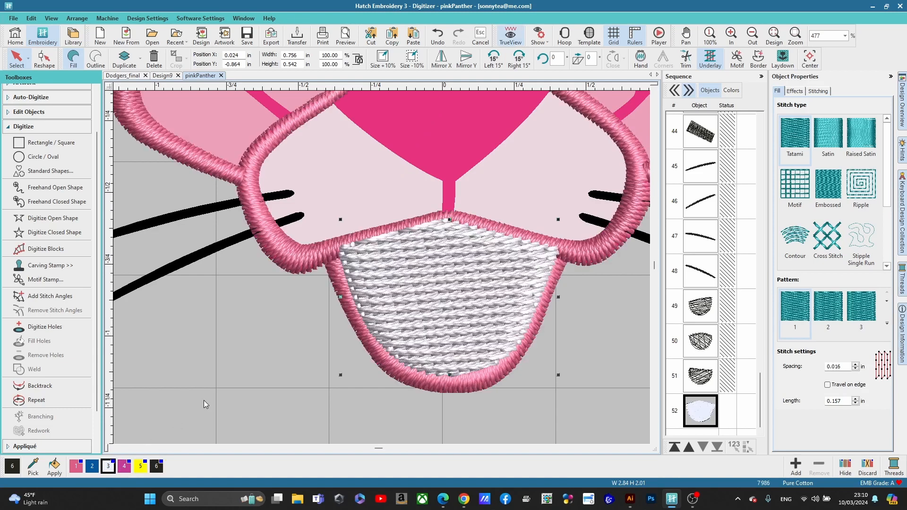
pyautogui.scroll(-2, 293, 344)
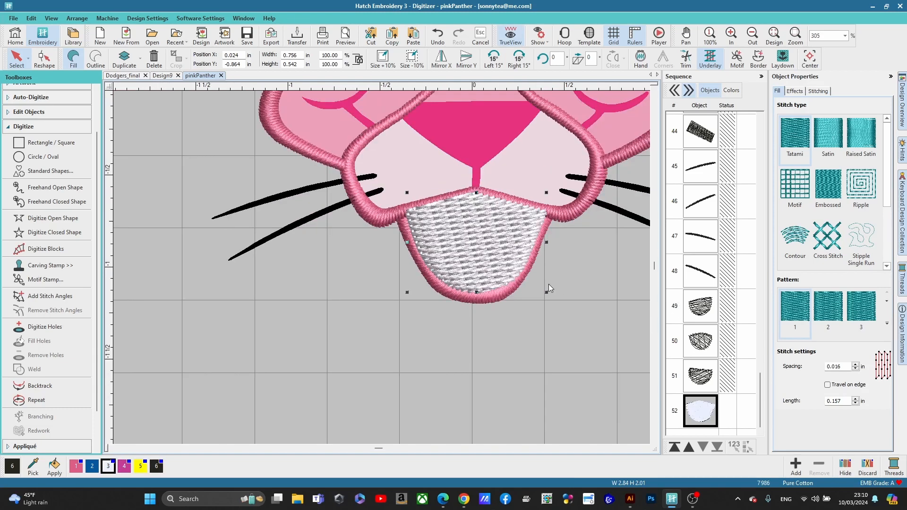
pyautogui.moveTo(694, 406); pyautogui.dragTo(702, 225)
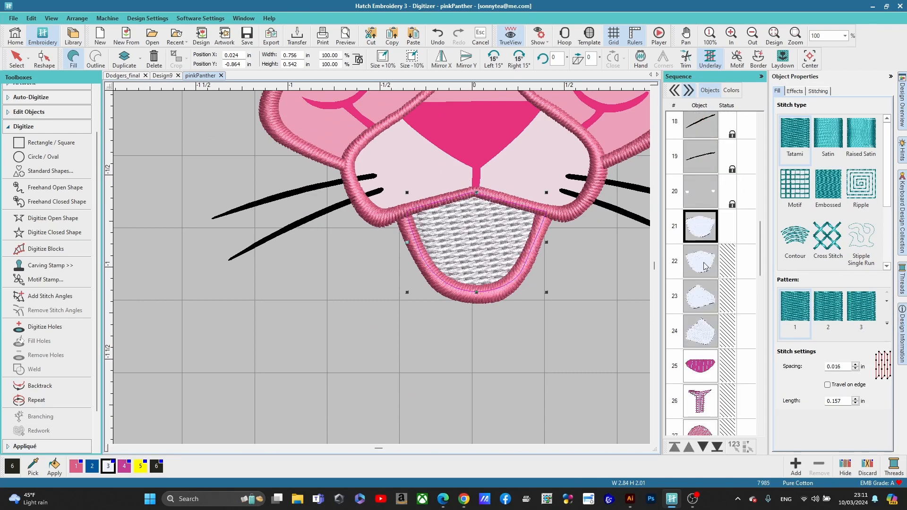
# Delete the newly traced white chin fill from the sequence.
pyautogui.rightClick(697, 230)
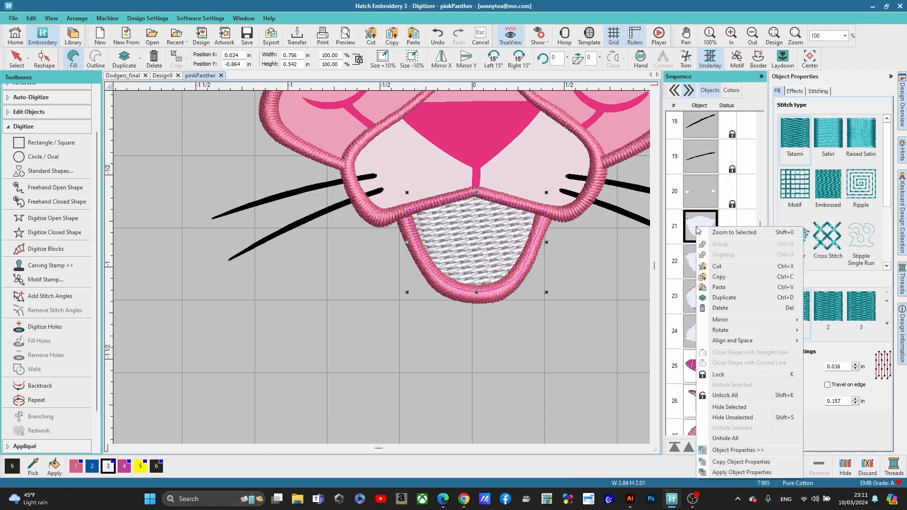
pyautogui.click(691, 230)
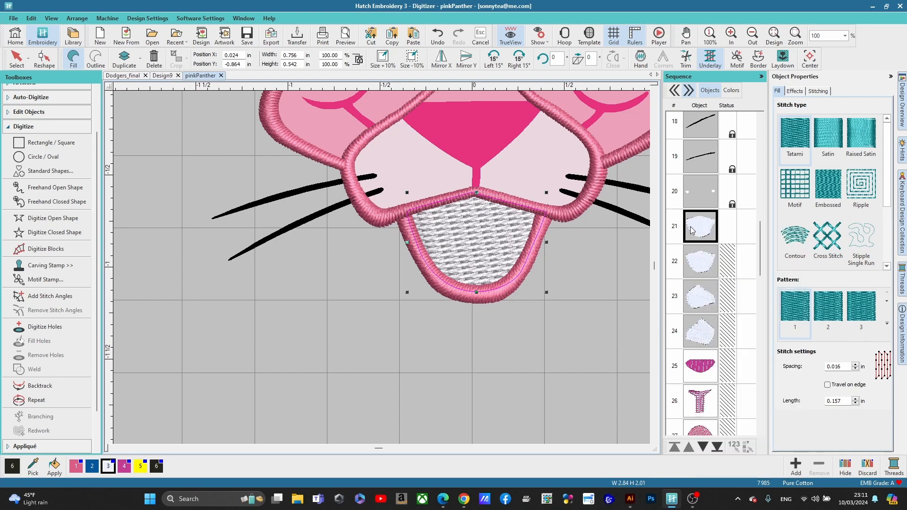
pyautogui.press('Delete')
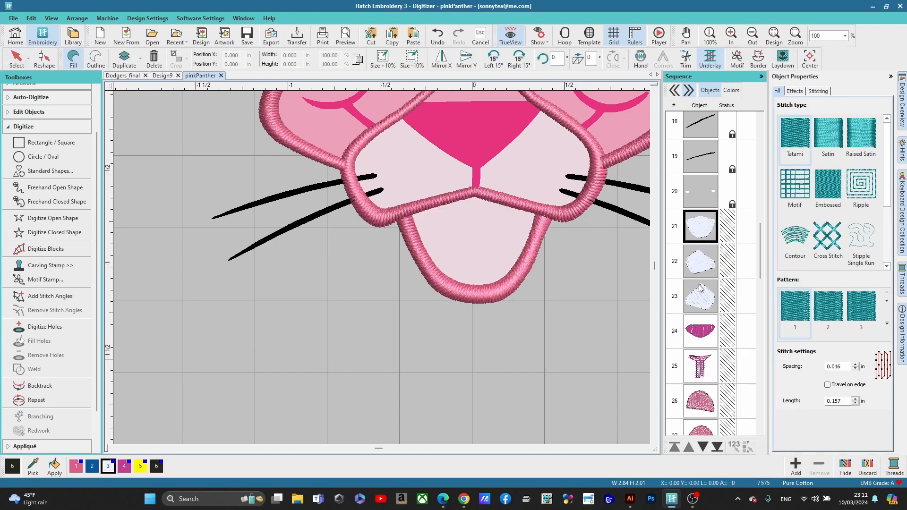
# Unhide the three existing white Tatami fills of the chin and both muzzle halves.
pyautogui.keyDown('shift'); pyautogui.click(701, 300); pyautogui.keyUp('shift')
pyautogui.rightClick(700, 300)
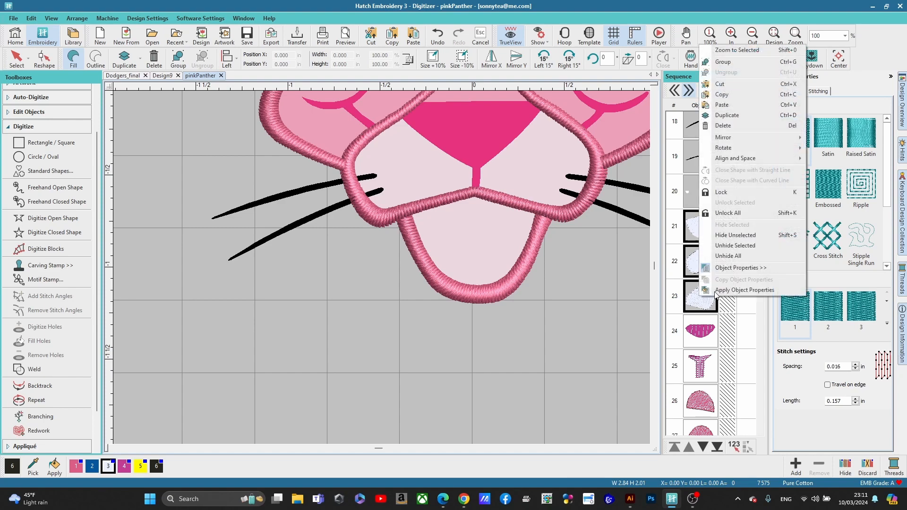
pyautogui.click(747, 250)
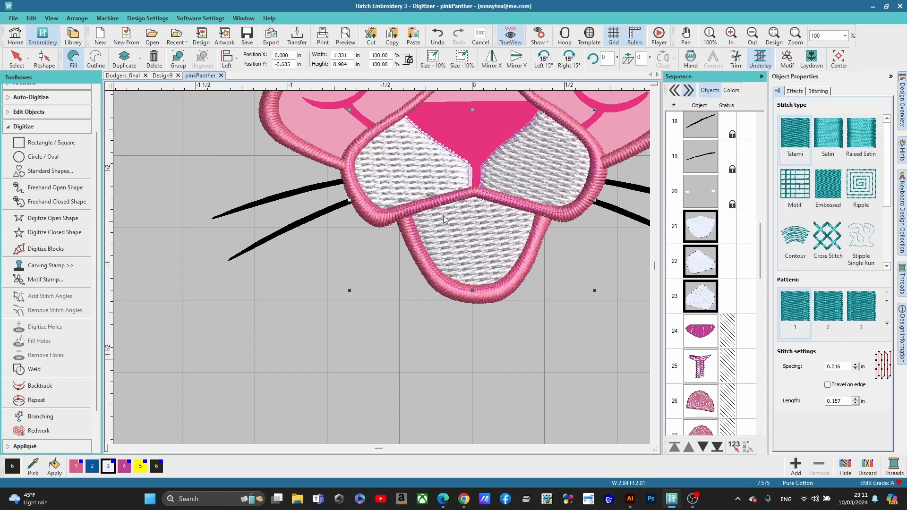
# Unhide the hidden satin fill of the nose.
pyautogui.scroll(-1, 427, 274)
pyautogui.scroll(-1, 409, 285)
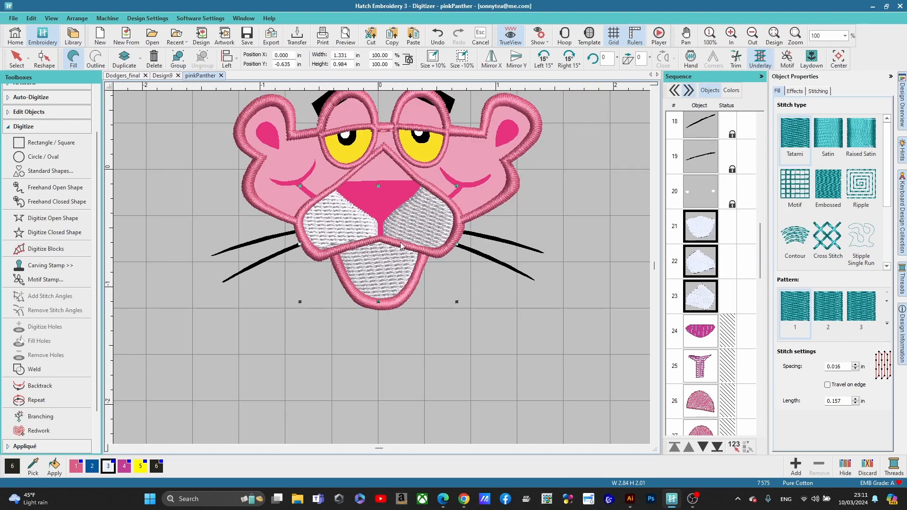
pyautogui.scroll(2, 392, 278)
pyautogui.scroll(-1, 383, 271)
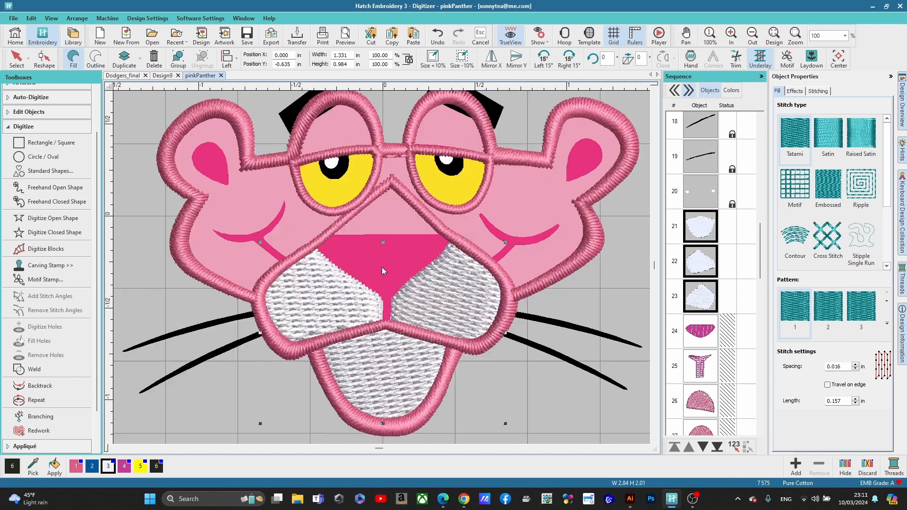
pyautogui.click(702, 334)
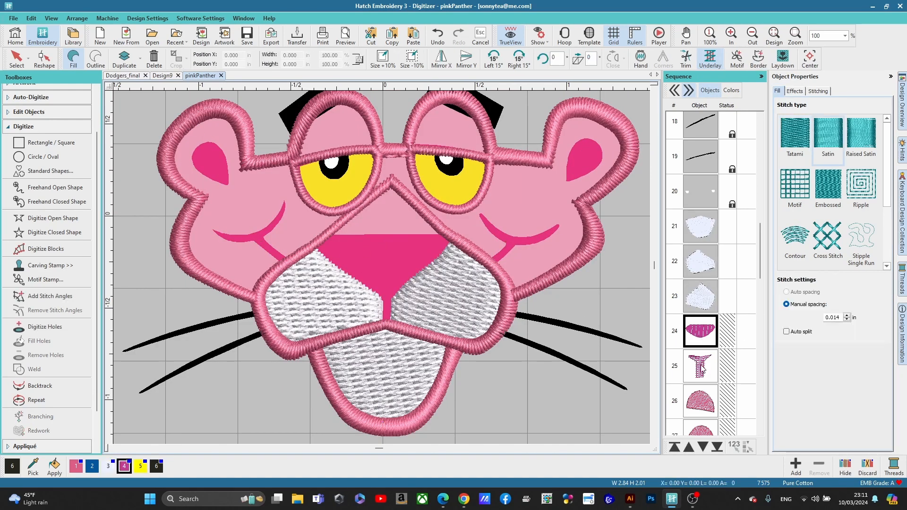
pyautogui.rightClick(703, 340)
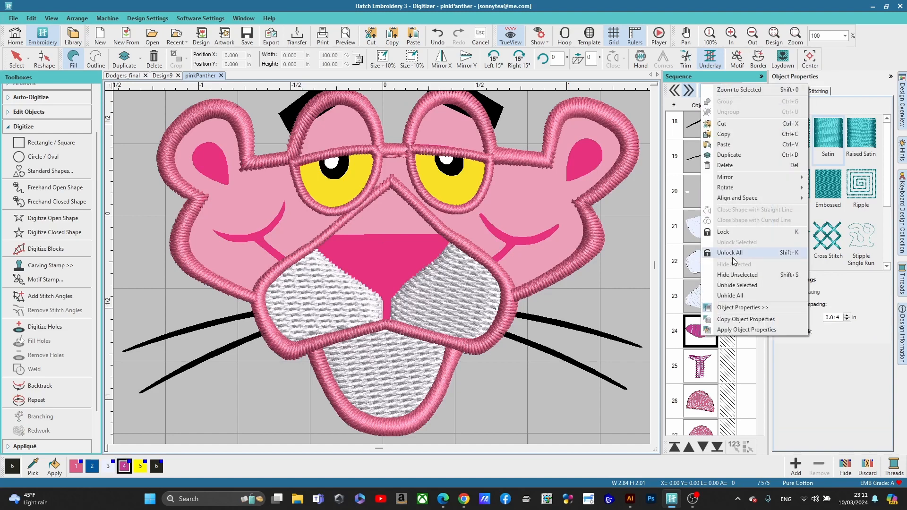
pyautogui.click(737, 285)
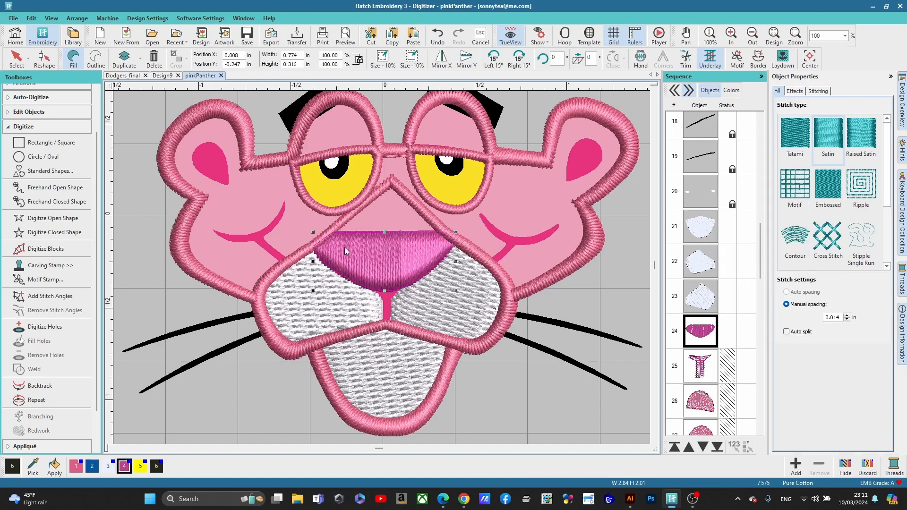
# Unhide the T-shaped satin strip between the nose and the mouth line, leaving nothing selected.
pyautogui.click(698, 364)
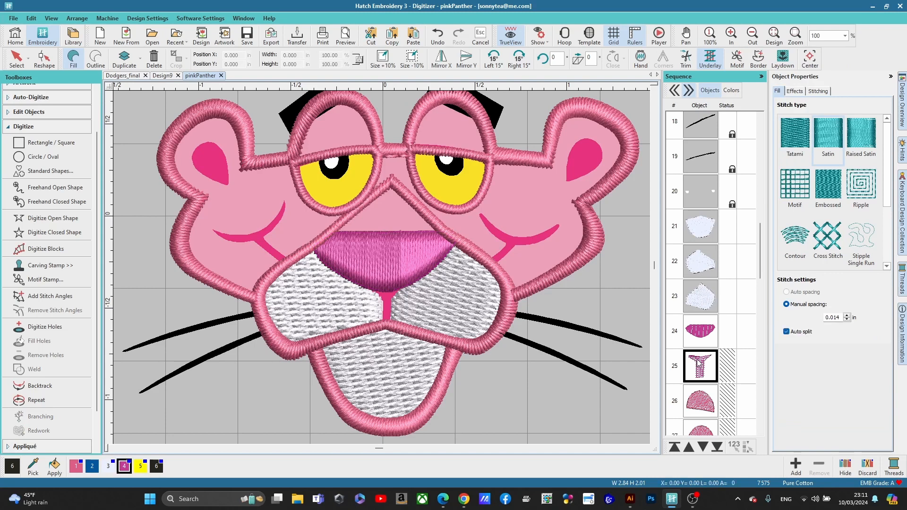
pyautogui.rightClick(698, 363)
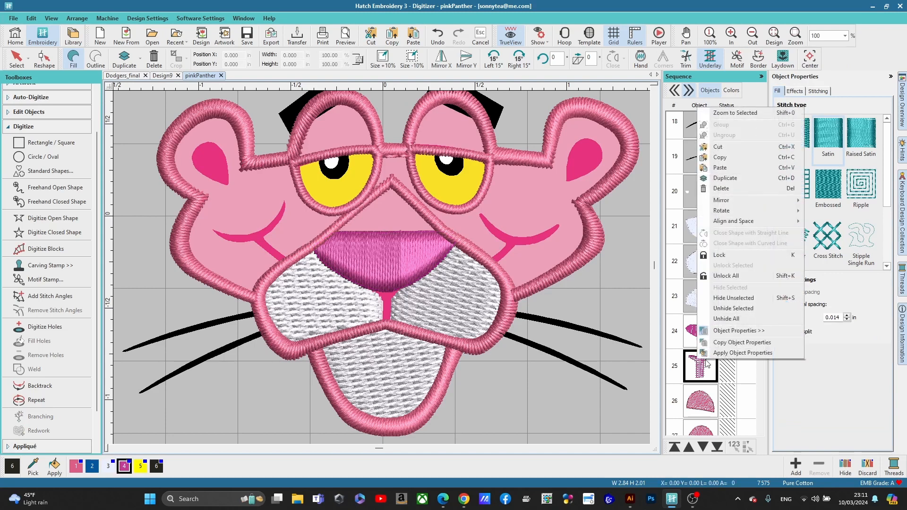
pyautogui.click(764, 307)
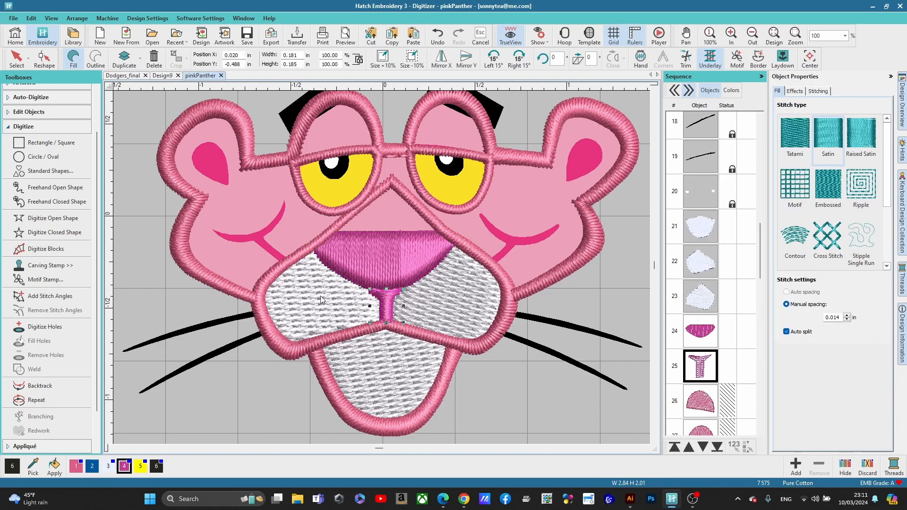
pyautogui.press('Escape')
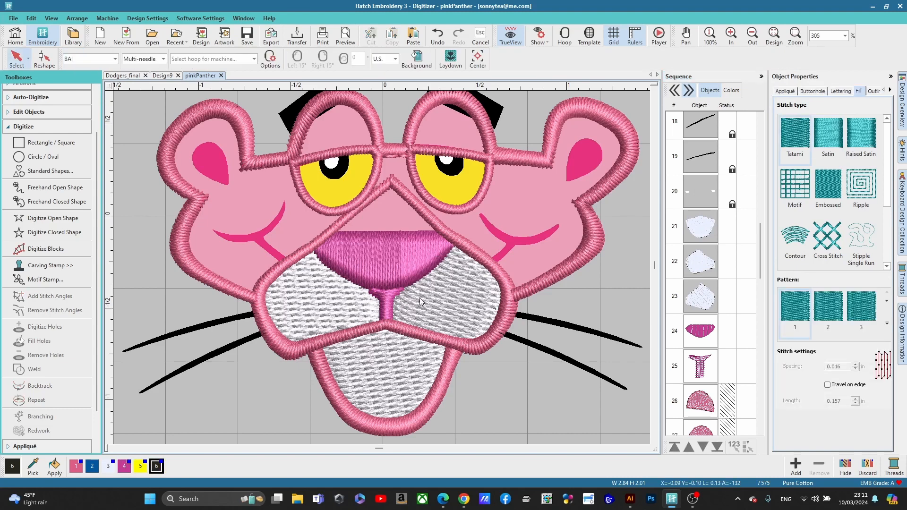
# Unhide the hidden pink Tatami fills of both upper eyelids and the main face.
pyautogui.scroll(-3, 707, 302)
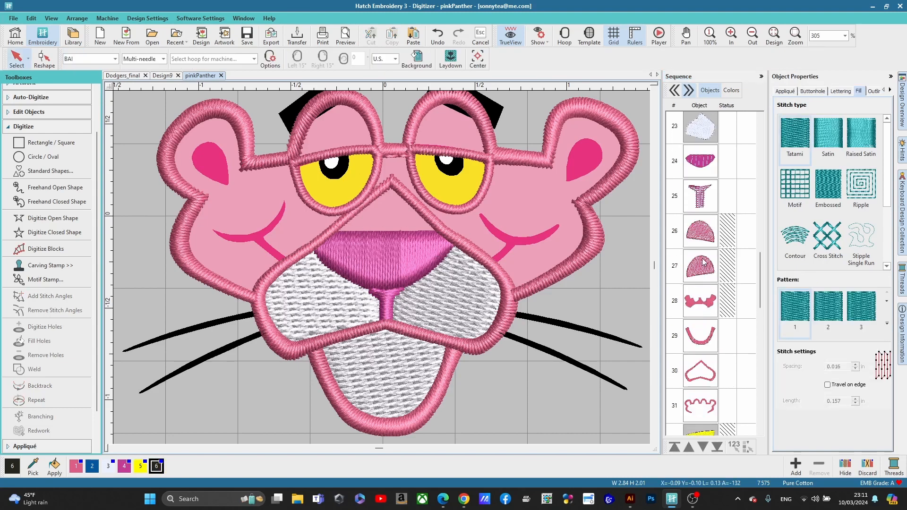
pyautogui.click(708, 238)
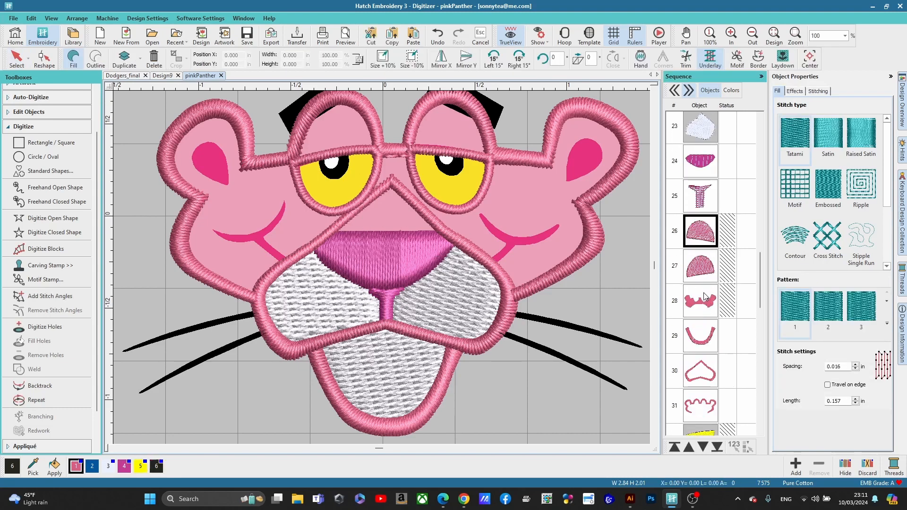
pyautogui.keyDown('ctrl'); pyautogui.click(701, 276); pyautogui.keyUp('ctrl')
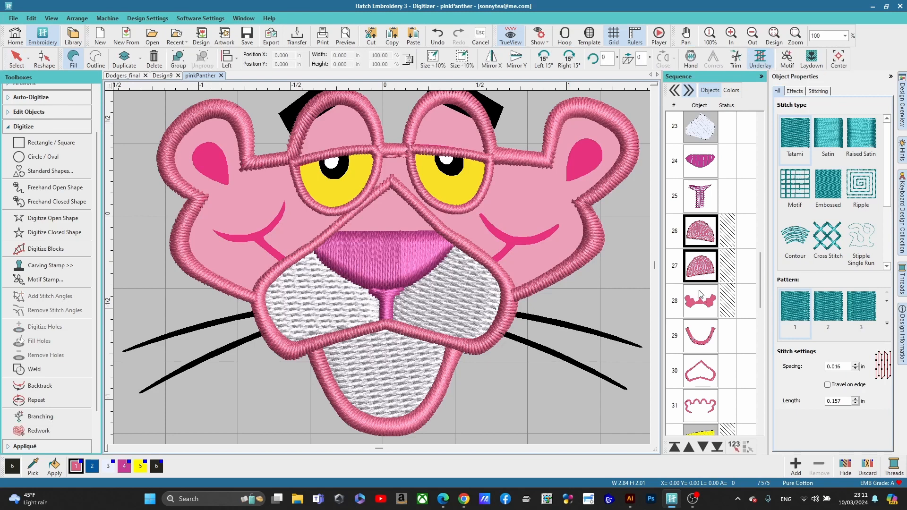
pyautogui.keyDown('ctrl'); pyautogui.click(700, 295); pyautogui.keyUp('ctrl')
pyautogui.rightClick(701, 295)
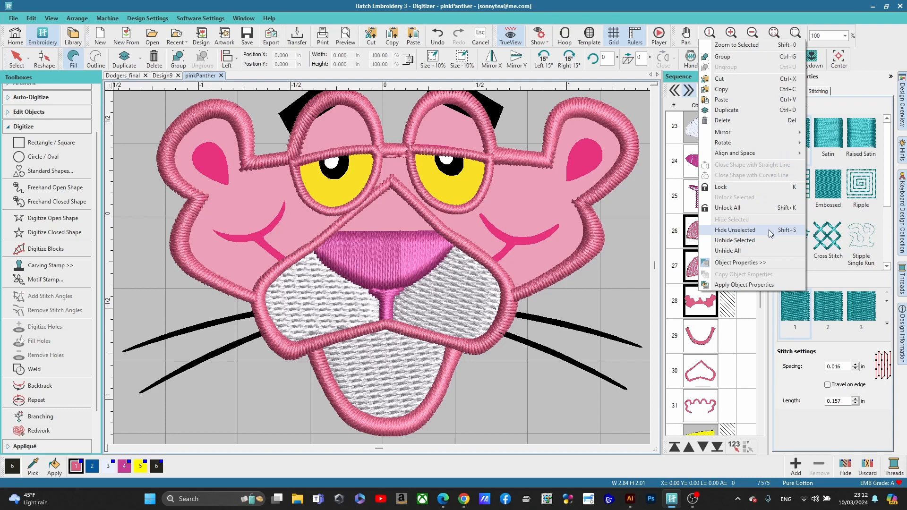
pyautogui.click(751, 240)
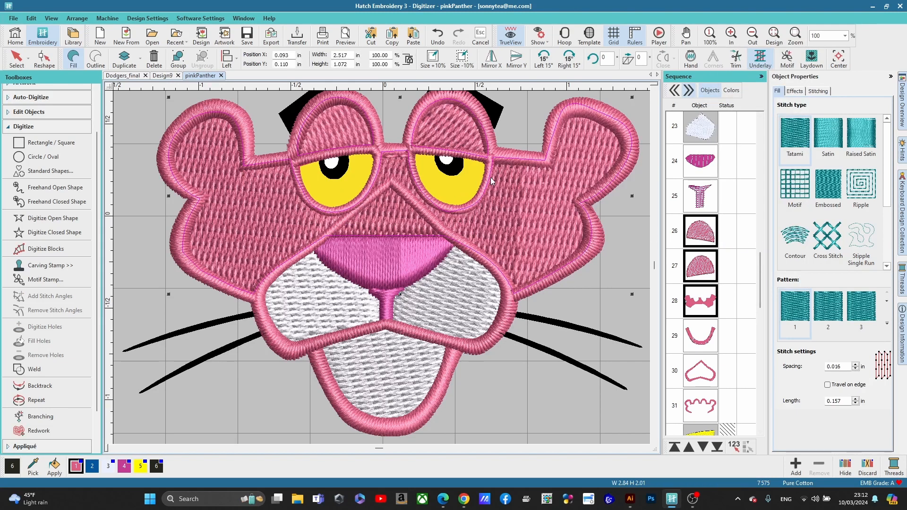
pyautogui.scroll(-3, 692, 310)
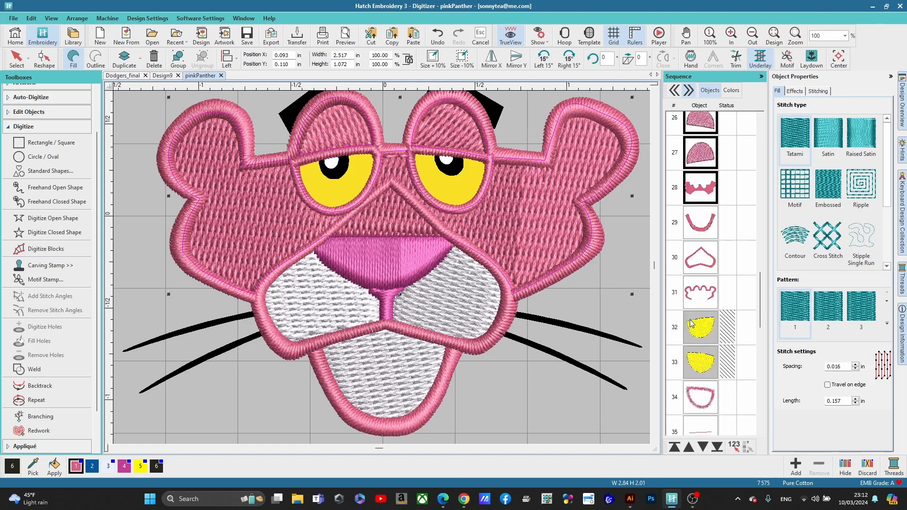
pyautogui.click(699, 230)
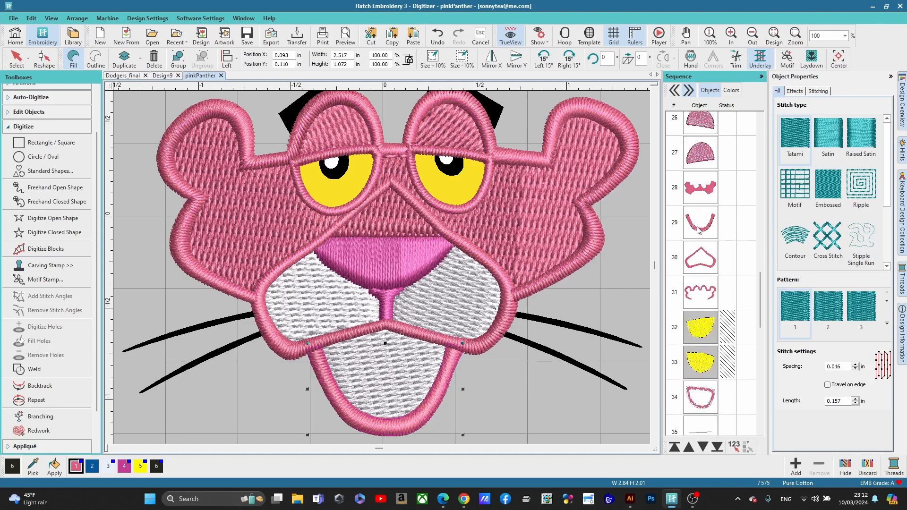
pyautogui.keyDown('shift'); pyautogui.click(706, 262); pyautogui.keyUp('shift')
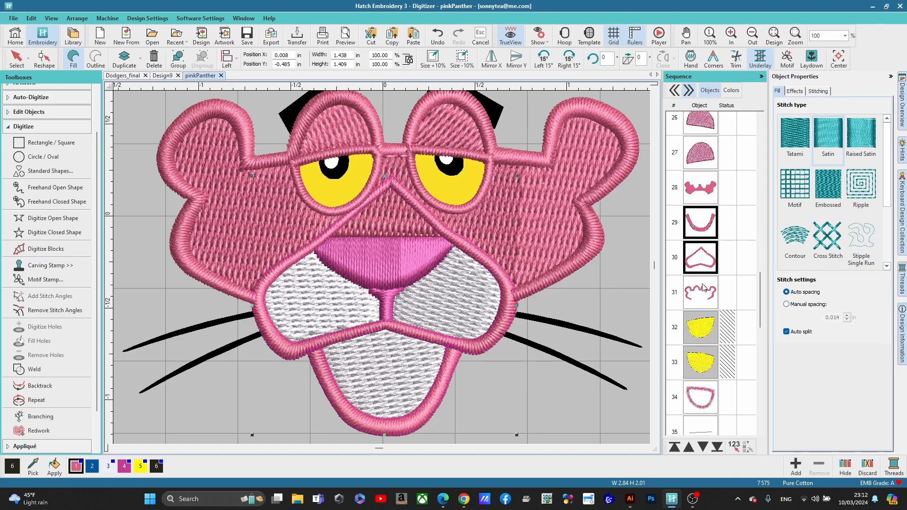
pyautogui.keyDown('shift'); pyautogui.click(701, 303); pyautogui.keyUp('shift')
pyautogui.rightClick(701, 303)
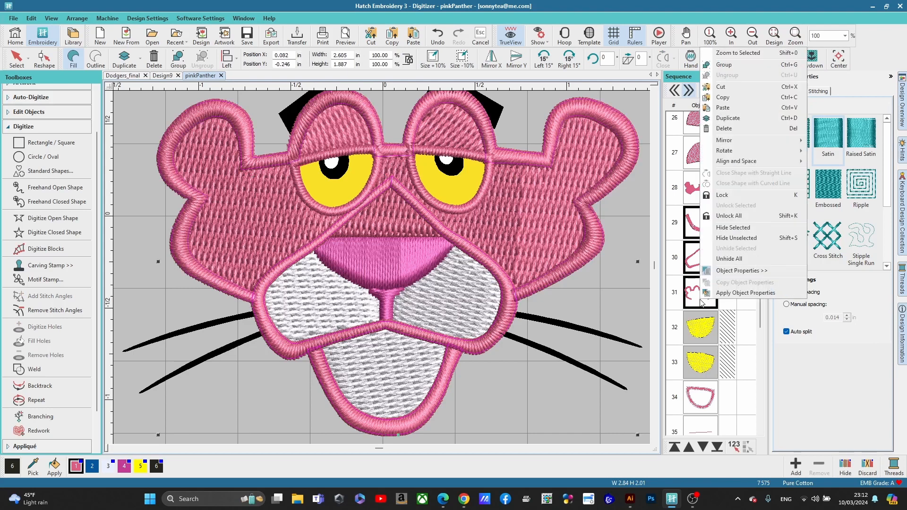
# Unhide all remaining hidden objects of the design, starting from the yellow eye fill.
pyautogui.click(701, 325)
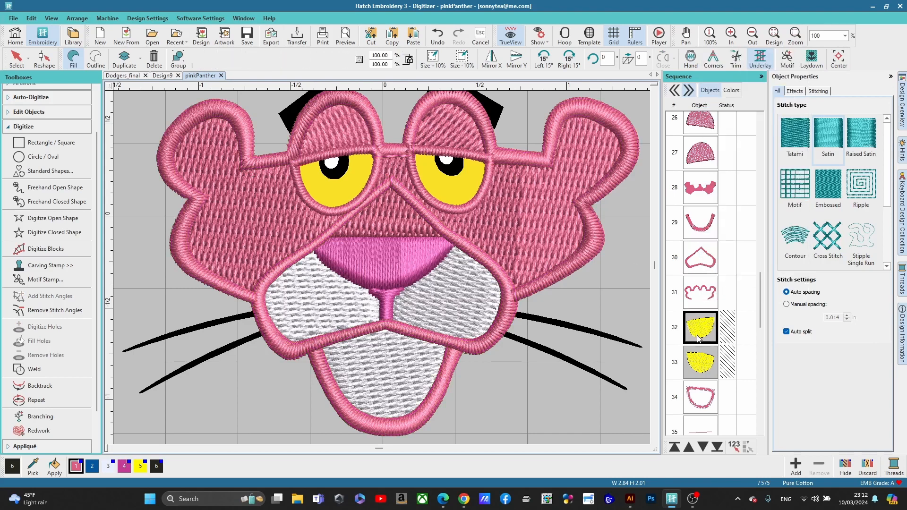
pyautogui.rightClick(701, 326)
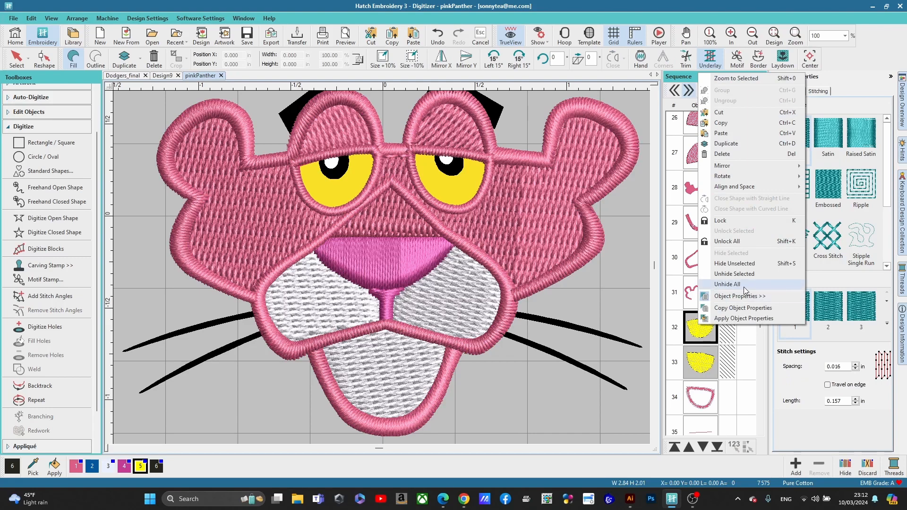
pyautogui.click(728, 284)
# Examine the complete stitched face, from the ears, eyes and cheeks to the muzzle, whiskers and chin.
pyautogui.scroll(-1, 396, 247)
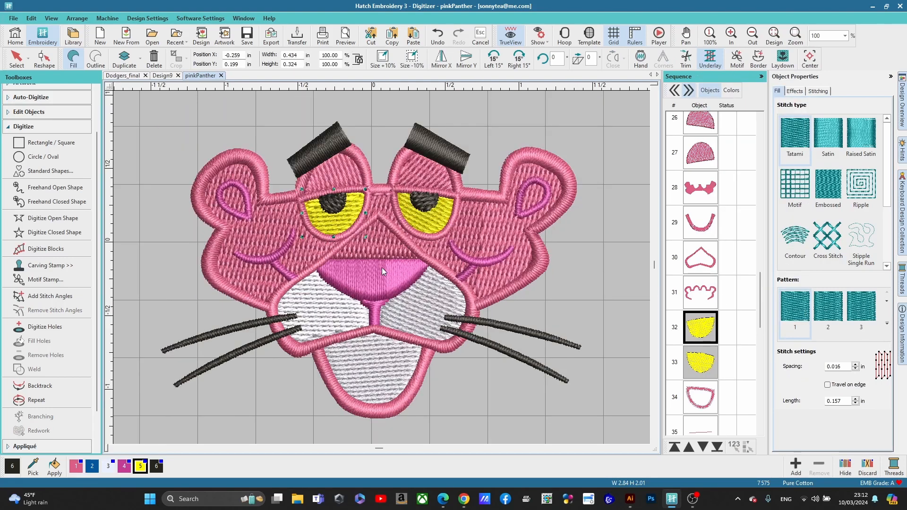
pyautogui.scroll(1, 310, 200)
pyautogui.scroll(-2, 382, 267)
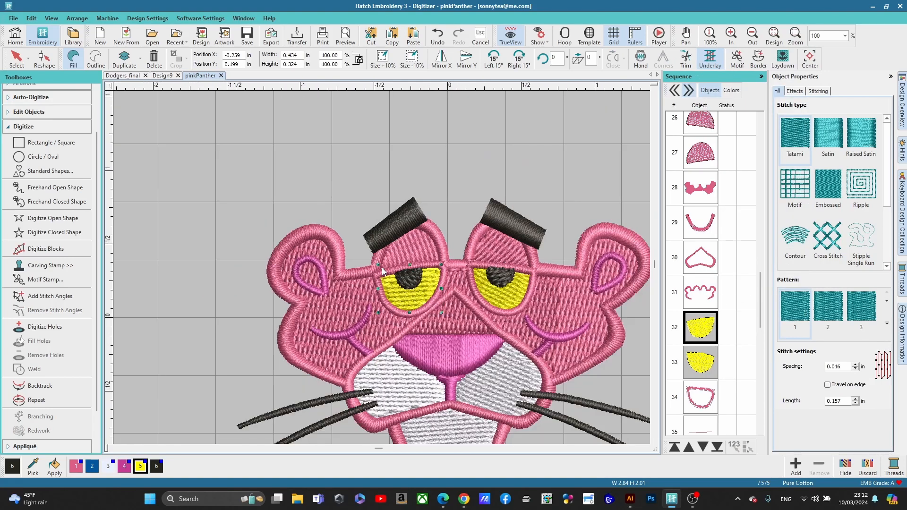
pyautogui.scroll(3, 380, 267)
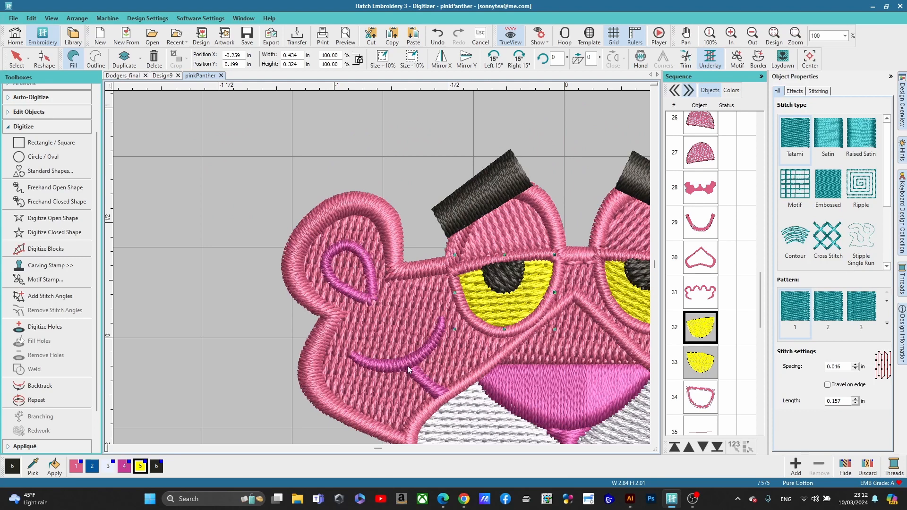
pyautogui.scroll(-3, 439, 386)
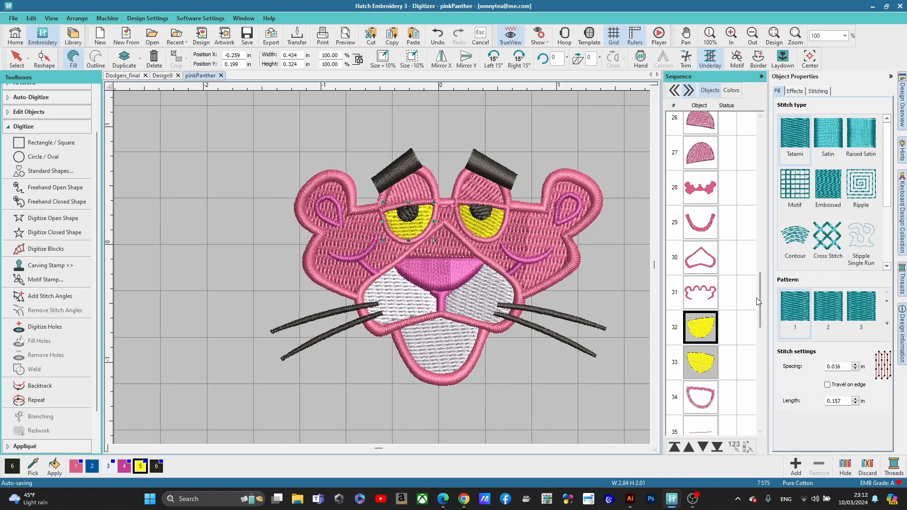
pyautogui.moveTo(758, 298)
pyautogui.mouseDown()
pyautogui.moveTo(762, 332)
pyautogui.moveTo(759, 290)
pyautogui.mouseUp()
pyautogui.scroll(-1, 384, 271)
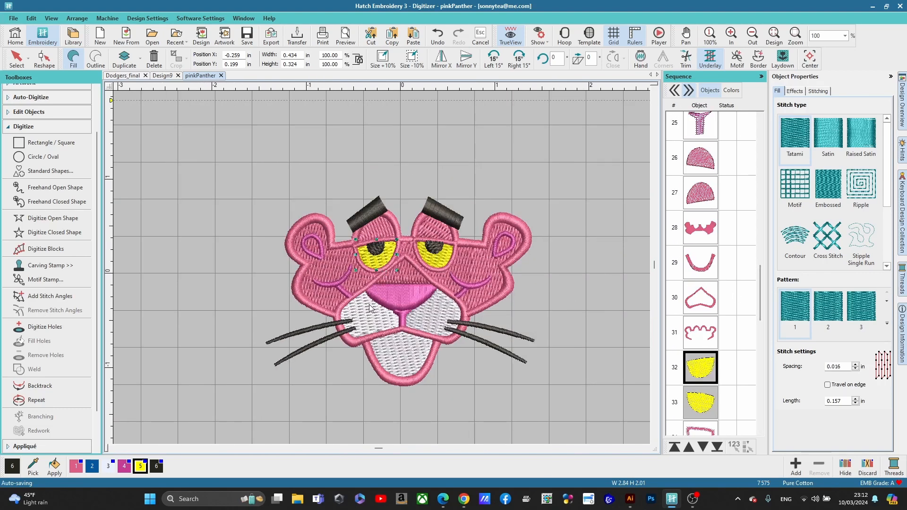
pyautogui.scroll(3, 370, 308)
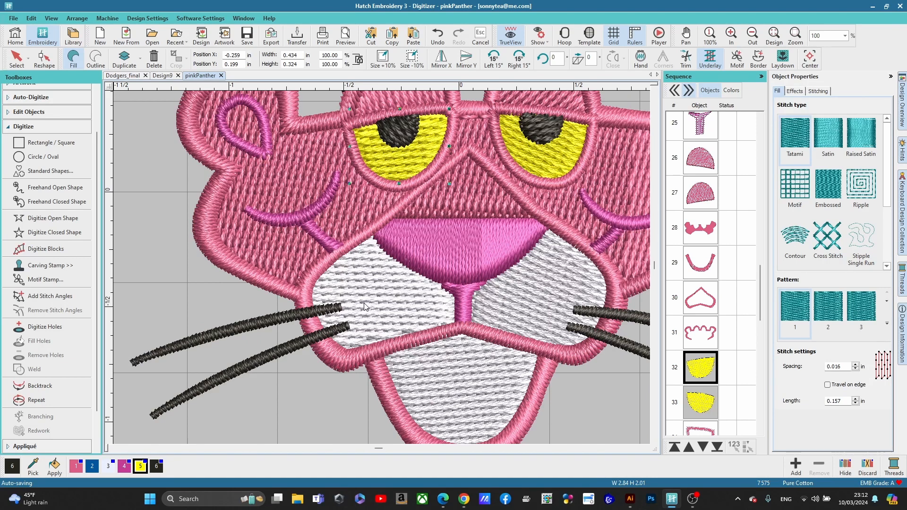
pyautogui.scroll(-2, 365, 307)
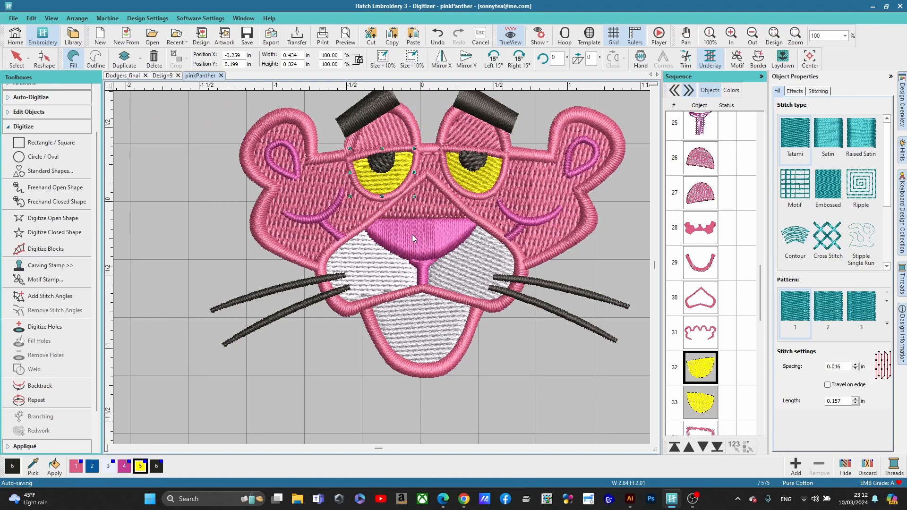
pyautogui.scroll(-1, 382, 265)
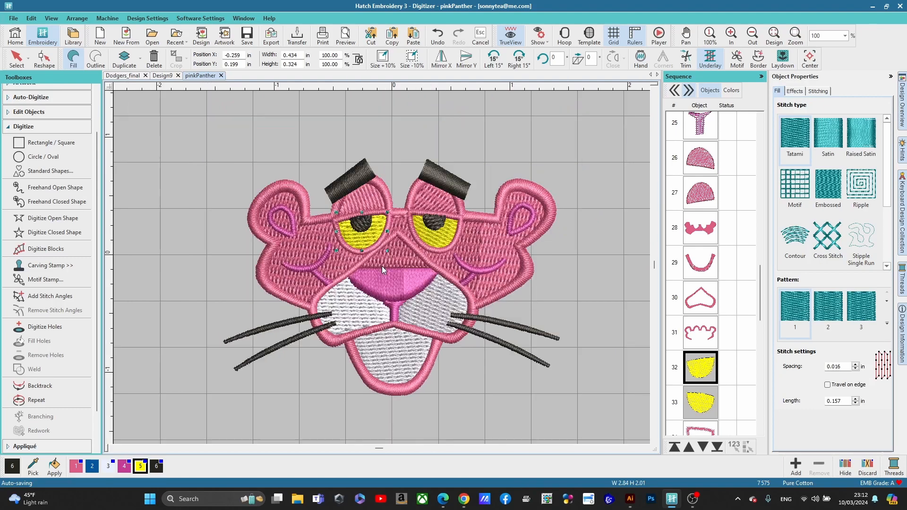
pyautogui.scroll(3, 362, 236)
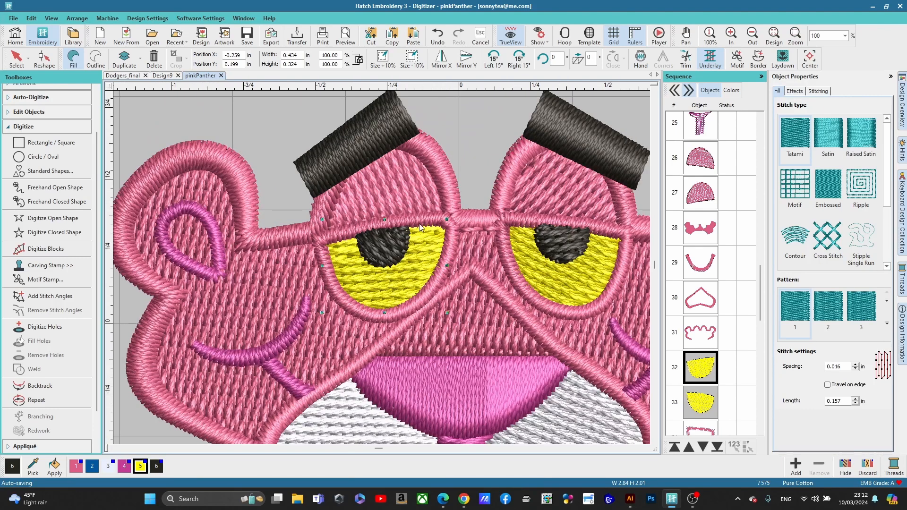
pyautogui.scroll(-1, 419, 227)
# Turn off TrueView and stretch the left eyelid's pink Tatami fill upward under the eyebrow to a height of 0.331 in.
pyautogui.click(370, 234)
pyautogui.scroll(3, 382, 268)
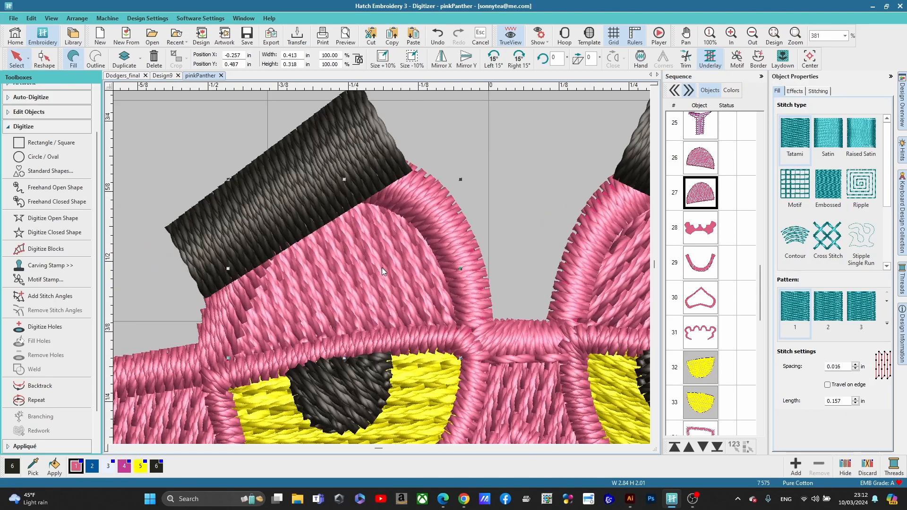
pyautogui.press('t')
pyautogui.scroll(3, 369, 247)
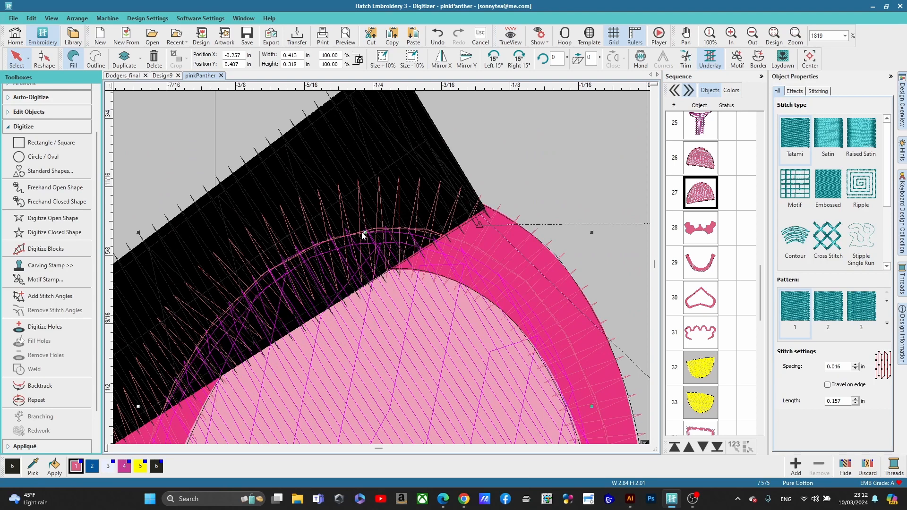
pyautogui.moveTo(365, 232); pyautogui.dragTo(363, 217)
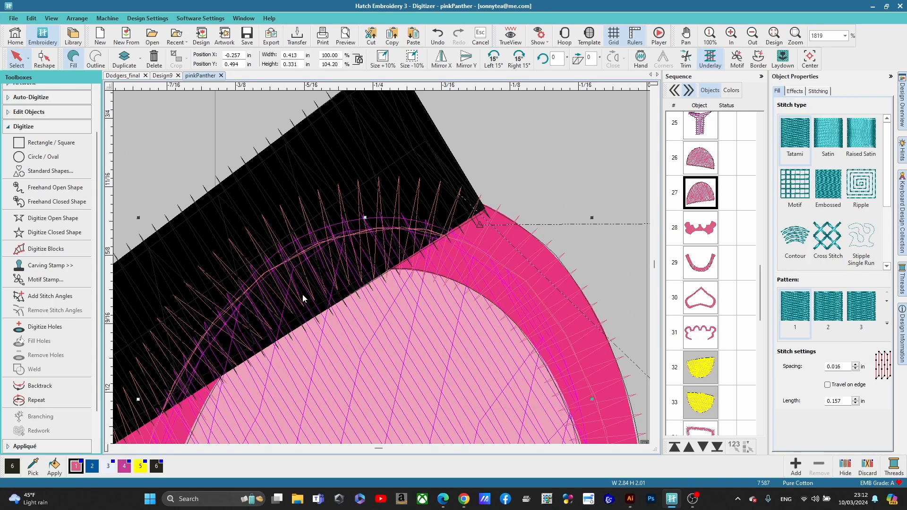
# Measure the overlap between the right eyelid's Tatami fill and its satin border beneath the eyebrow.
pyautogui.scroll(-2, 382, 271)
pyautogui.scroll(-4, 467, 272)
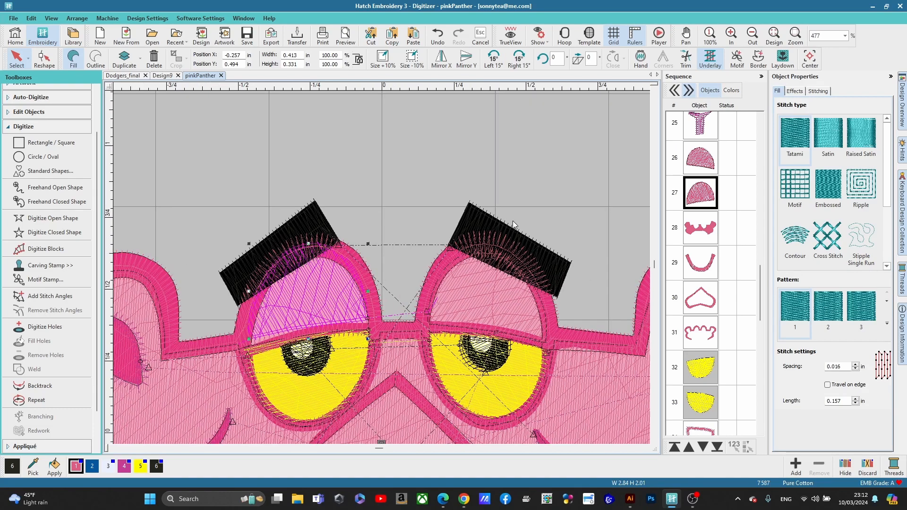
pyautogui.click(484, 248)
pyautogui.scroll(4, 484, 247)
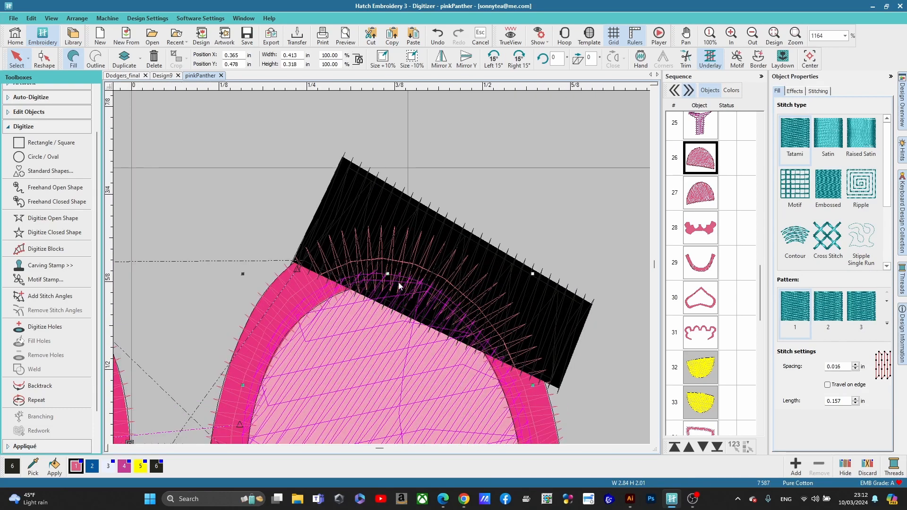
pyautogui.scroll(3, 383, 272)
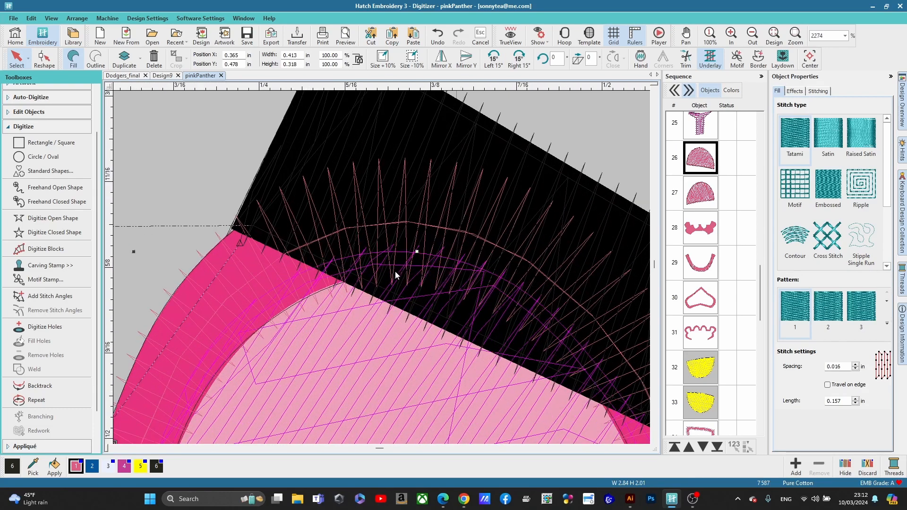
pyautogui.scroll(2, 383, 271)
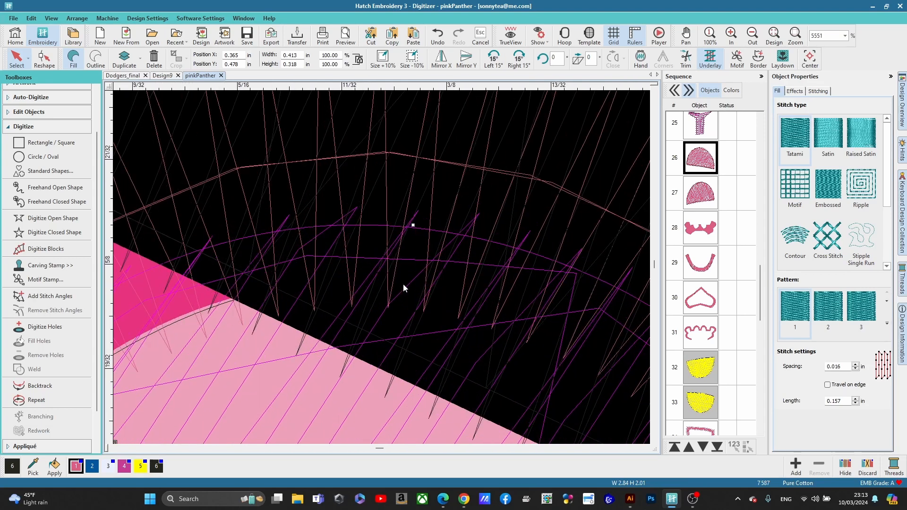
pyautogui.press('Escape')
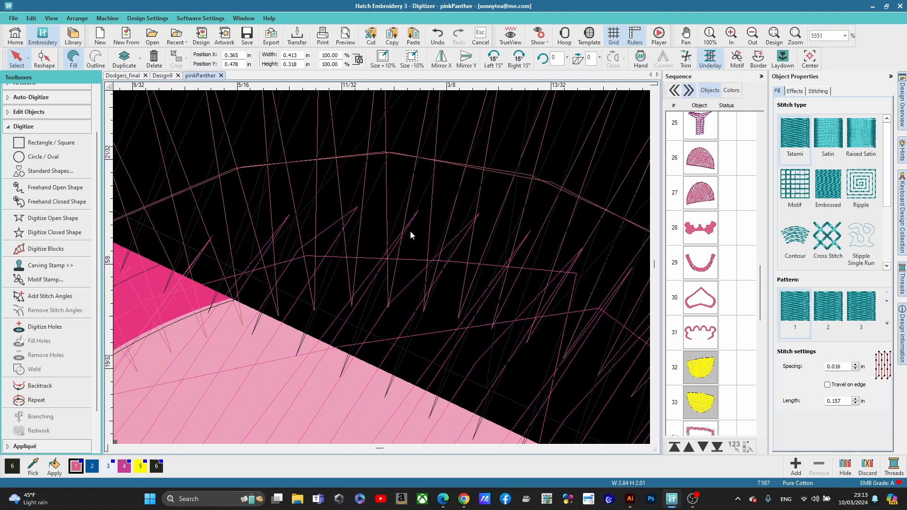
pyautogui.press('m')
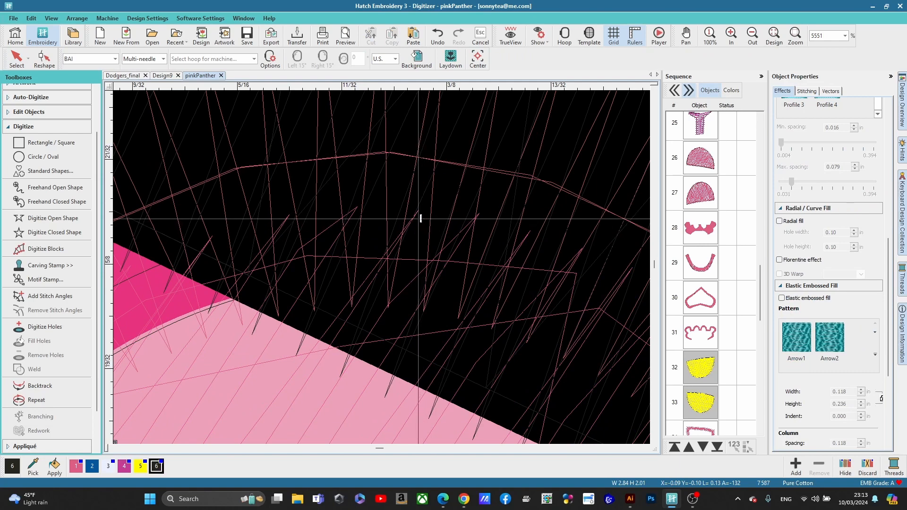
pyautogui.click(416, 215)
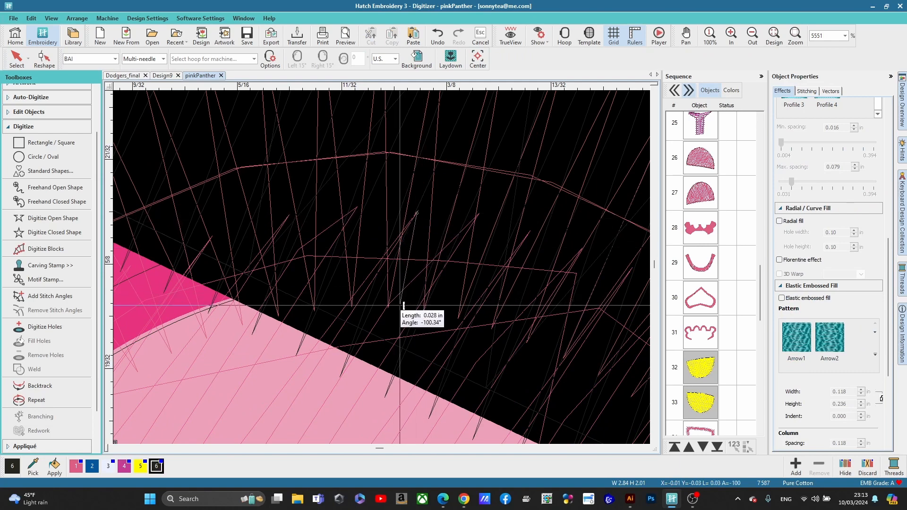
pyautogui.press('Escape')
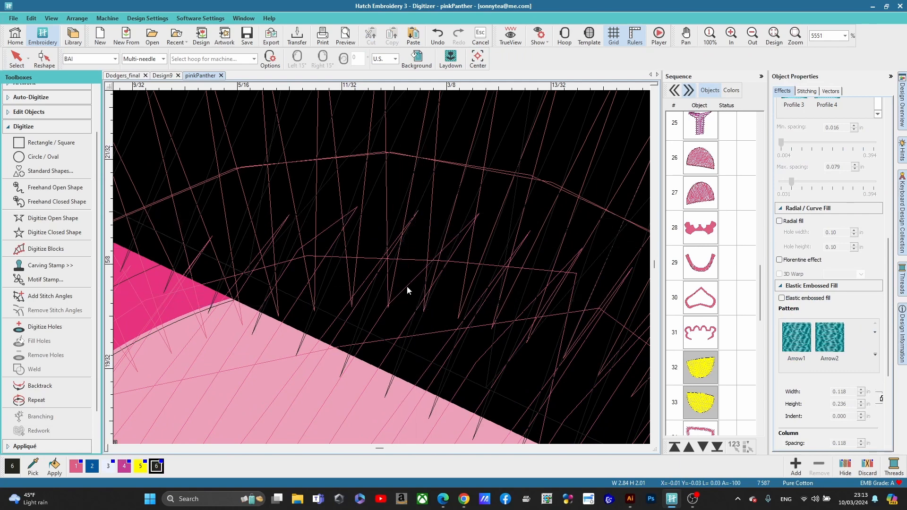
# Switch the measurement units to Metric and measure the right eyelid's overlap of fill and satin border in millimetres.
pyautogui.scroll(-2, 339, 276)
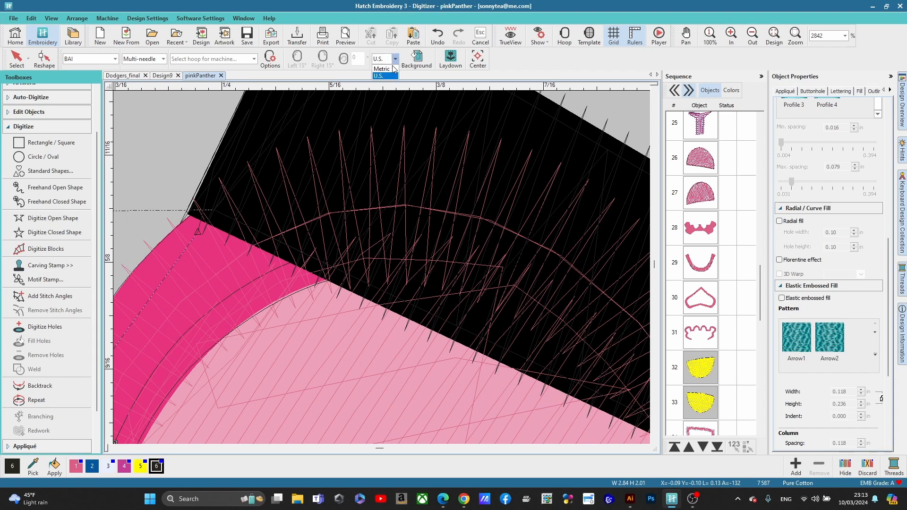
pyautogui.scroll(-2, 481, 279)
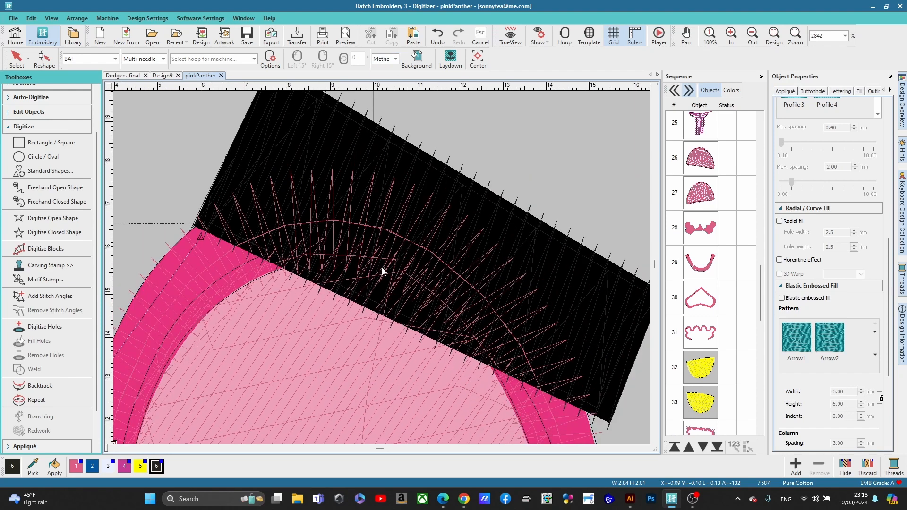
pyautogui.scroll(4, 382, 267)
pyautogui.scroll(3, 382, 267)
pyautogui.press('m')
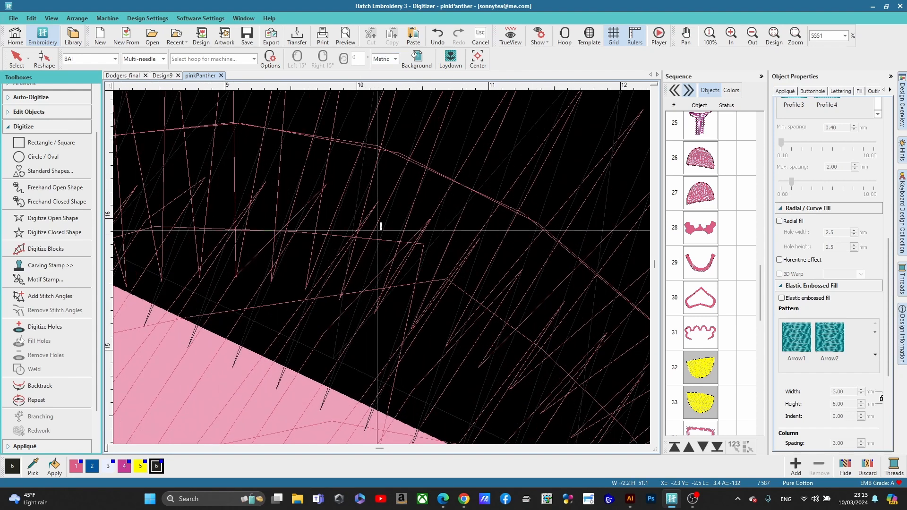
pyautogui.click(379, 200)
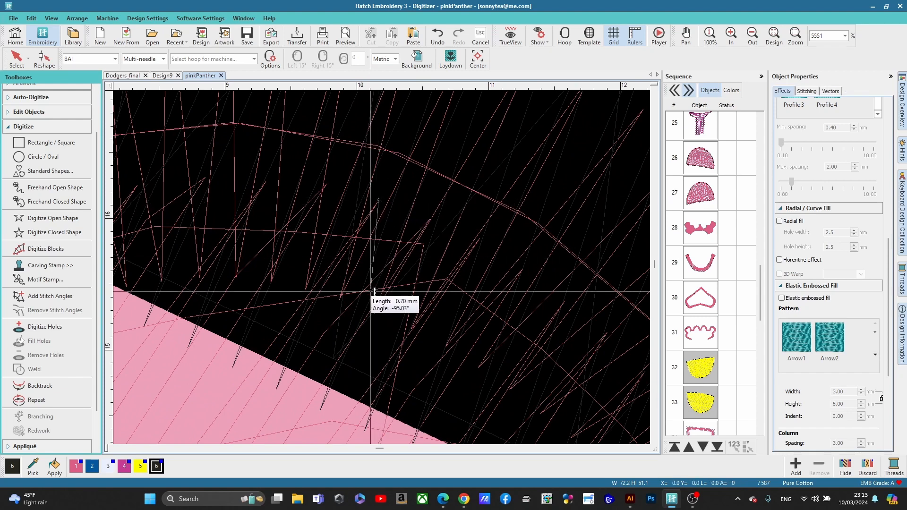
# Stretch the right eyelid's pink Tatami fill upward under the eyebrow to a height of 8.66 mm.
pyautogui.click(344, 295)
pyautogui.scroll(-3, 385, 268)
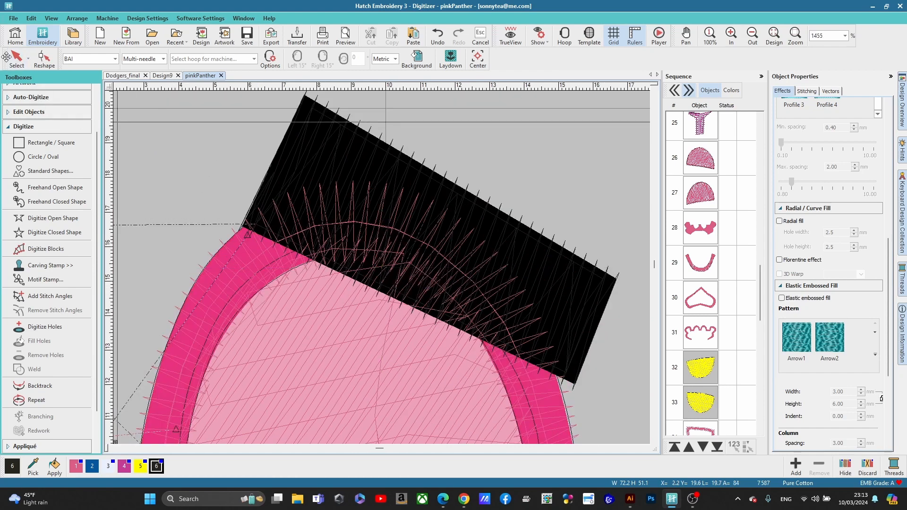
pyautogui.scroll(4, 378, 269)
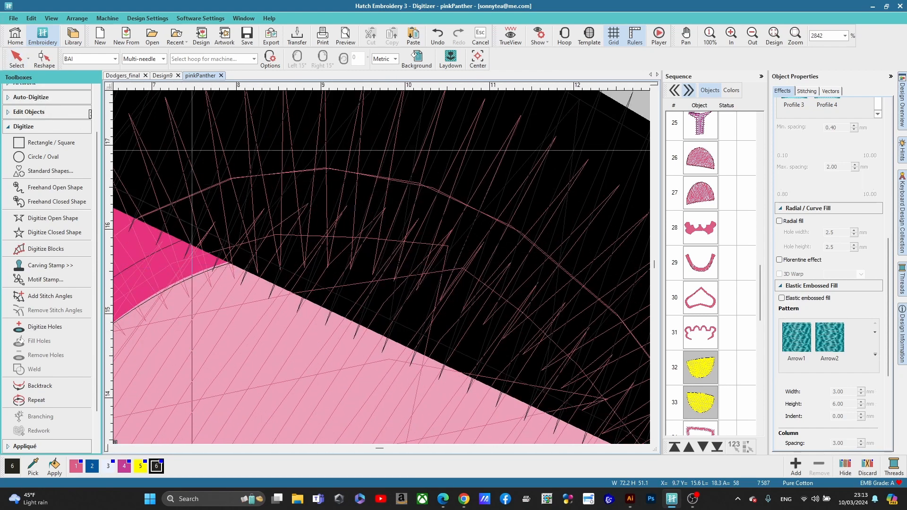
pyautogui.click(32, 69)
pyautogui.click(343, 212)
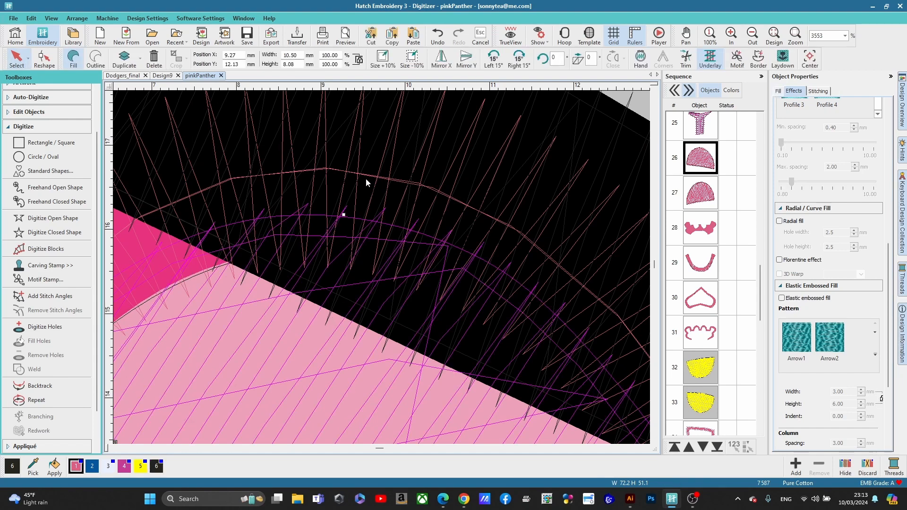
pyautogui.moveTo(343, 215); pyautogui.dragTo(344, 166)
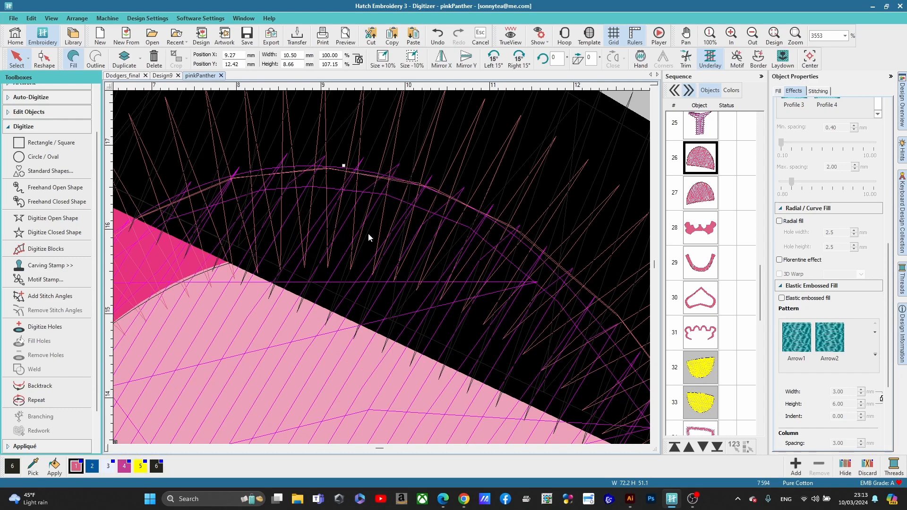
# Measure the overlap between the right eyelid's enlarged fill and its satin border beneath the eyebrow.
pyautogui.scroll(-5, 373, 251)
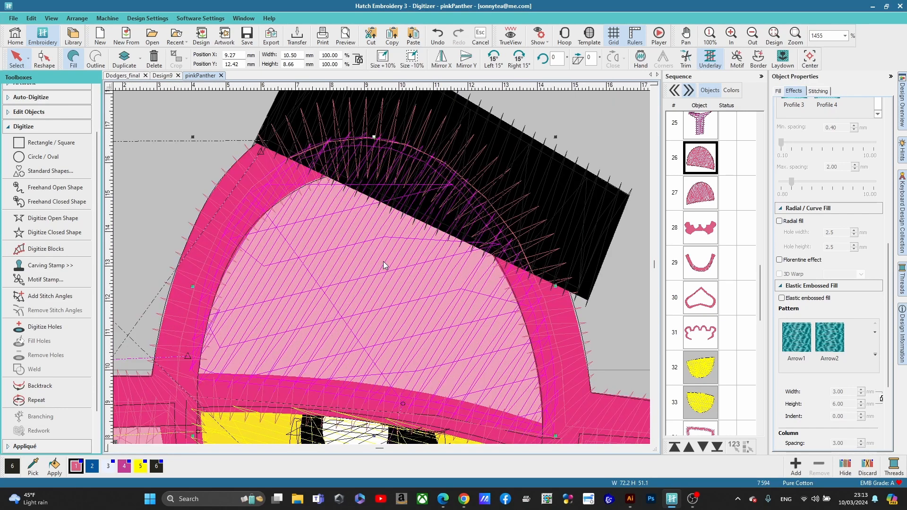
pyautogui.scroll(-1, 384, 264)
pyautogui.scroll(7, 385, 189)
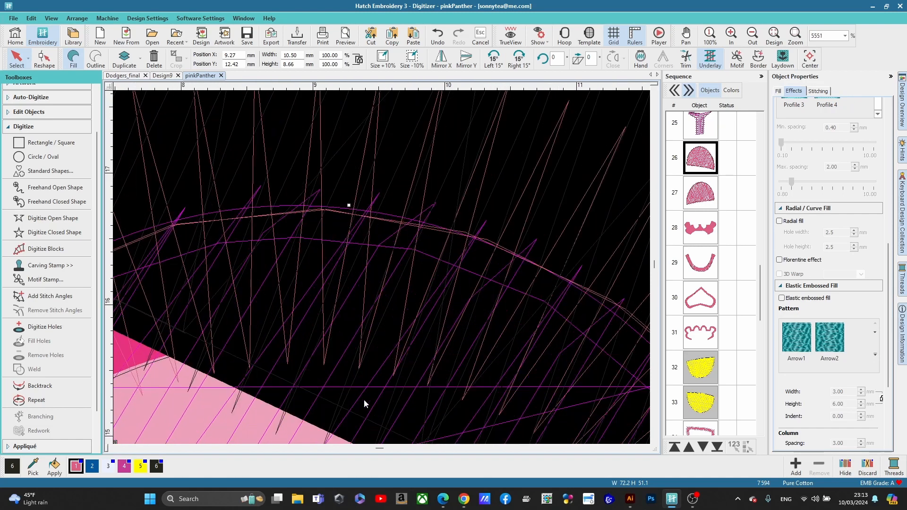
pyautogui.press('m')
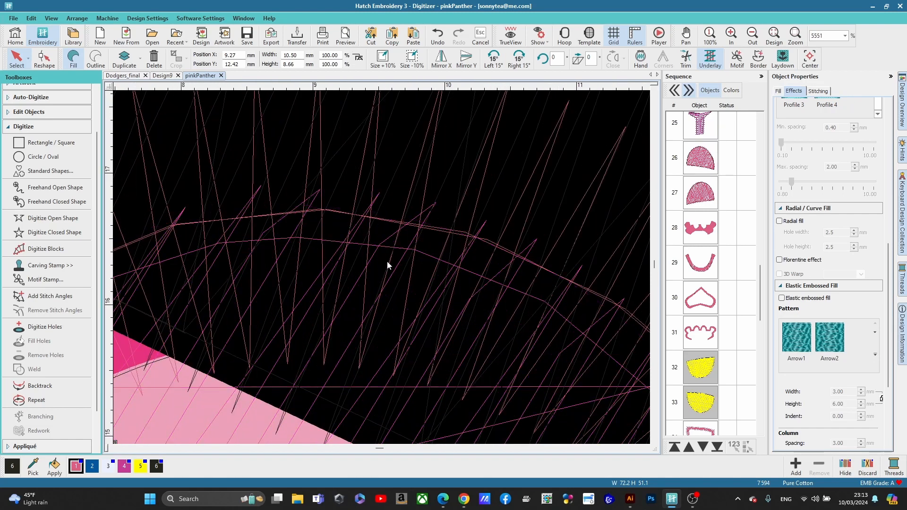
pyautogui.click(375, 201)
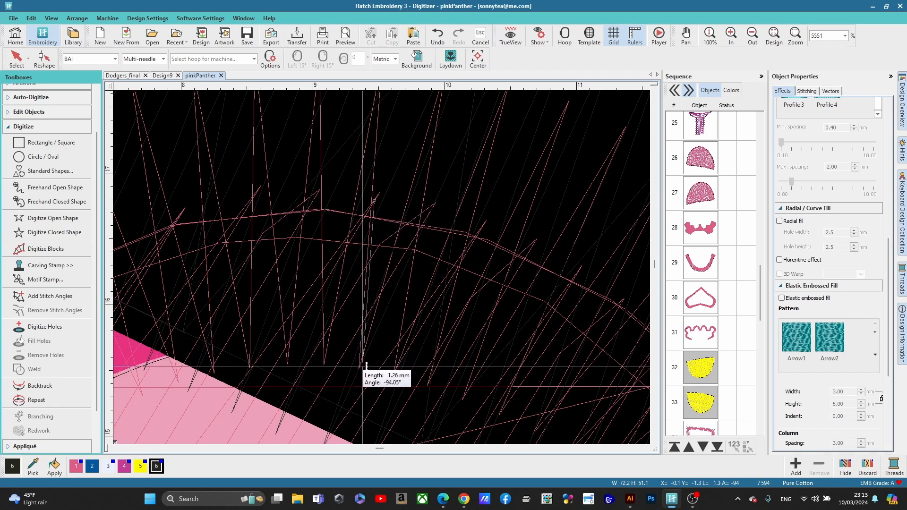
pyautogui.press('Escape')
pyautogui.scroll(-1, 367, 263)
pyautogui.scroll(-3, 367, 264)
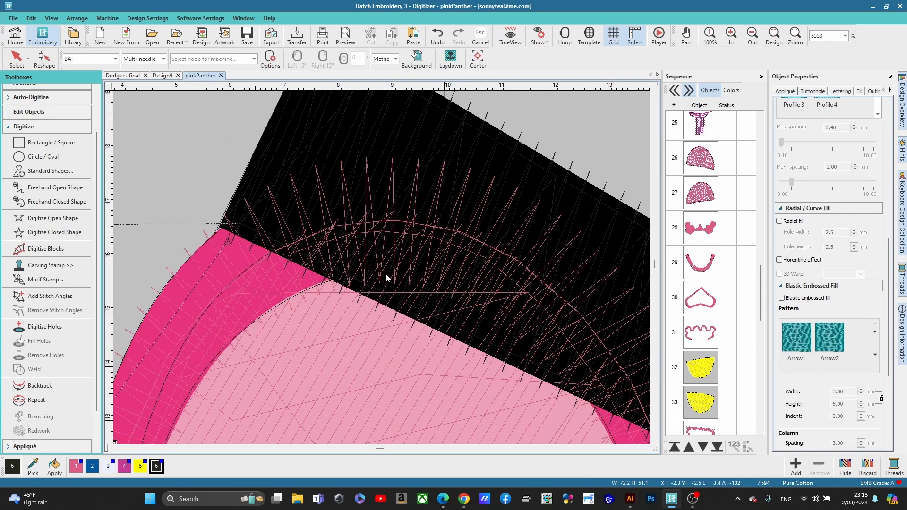
# Measure the overlap between the left eyelid's fill and its satin border beneath the eyebrow.
pyautogui.scroll(-1, 357, 259)
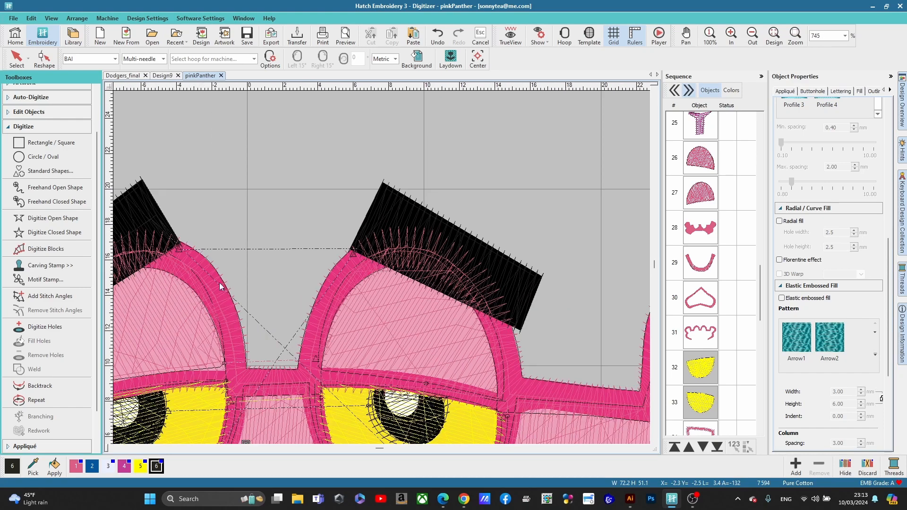
pyautogui.scroll(4, 310, 267)
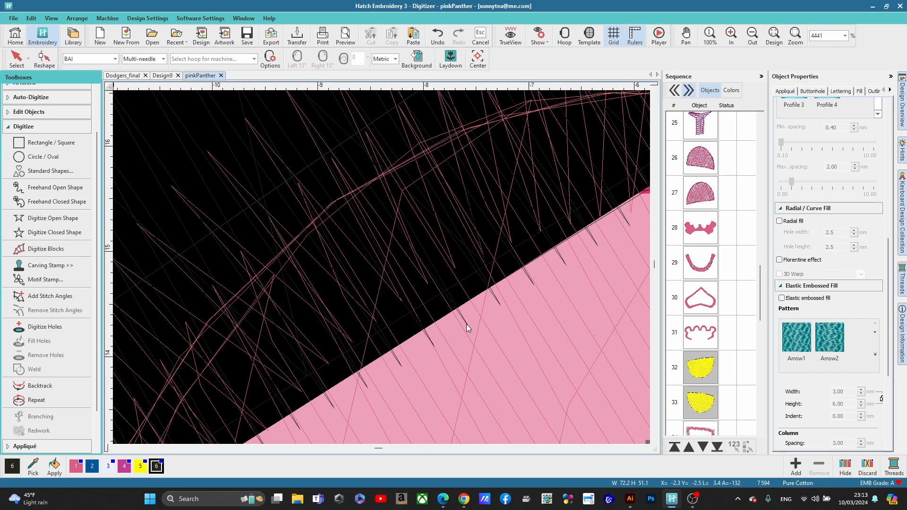
pyautogui.click(477, 336)
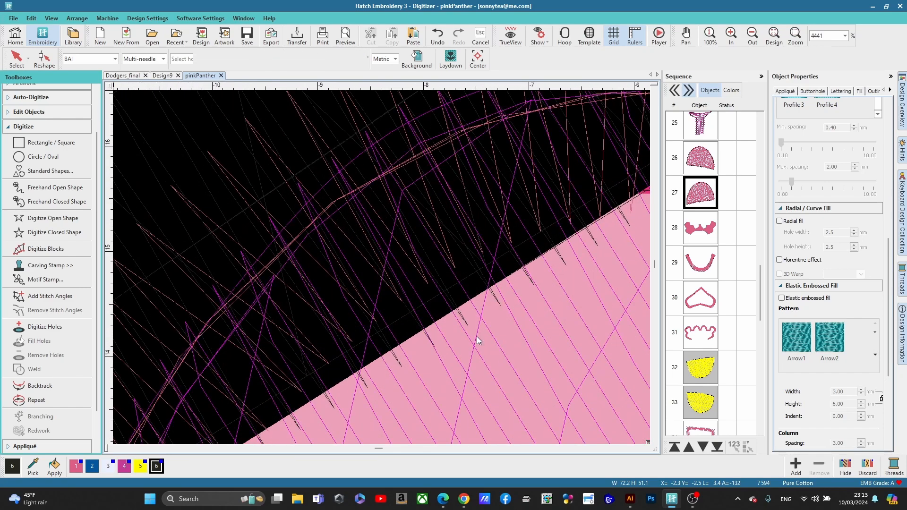
pyautogui.press('m')
pyautogui.click(334, 159)
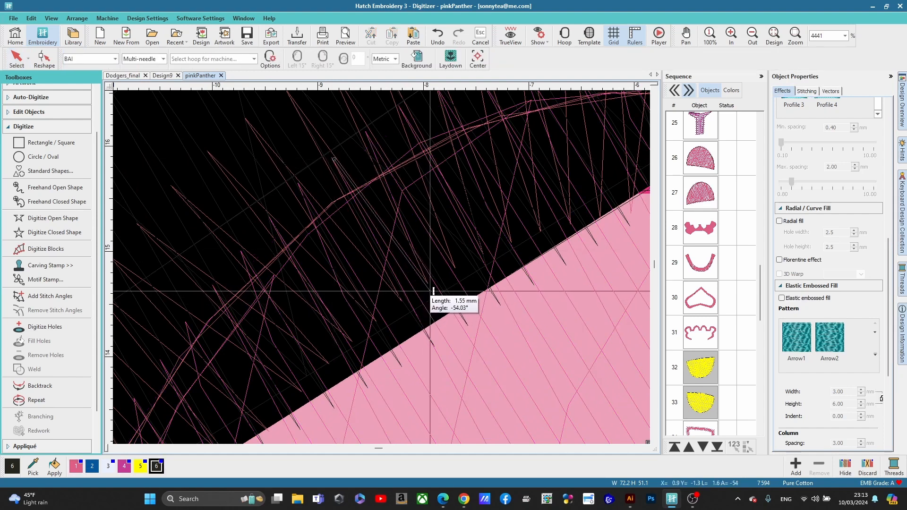
pyautogui.press('Escape')
pyautogui.scroll(-5, 381, 267)
pyautogui.scroll(-3, 382, 267)
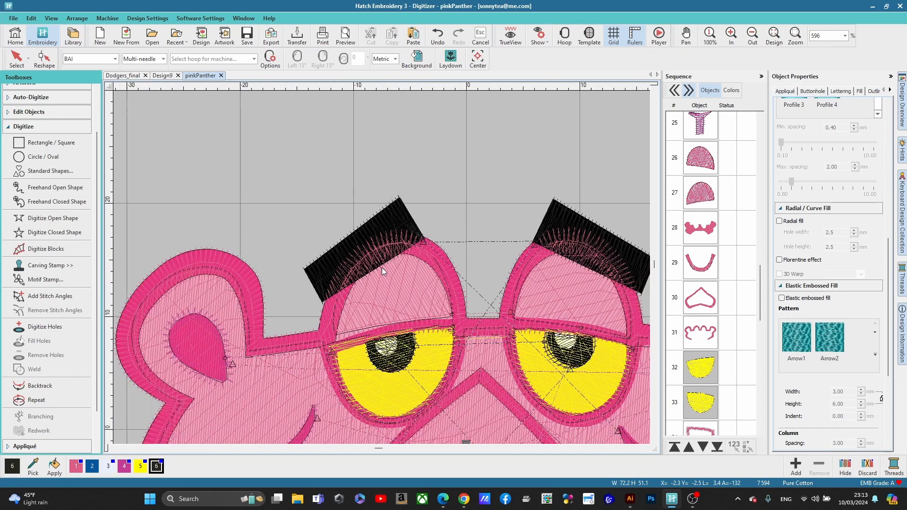
# Select the left eye's yellow fill and examine how far its upper edge runs under the satin border below the eyelid.
pyautogui.scroll(1, 382, 267)
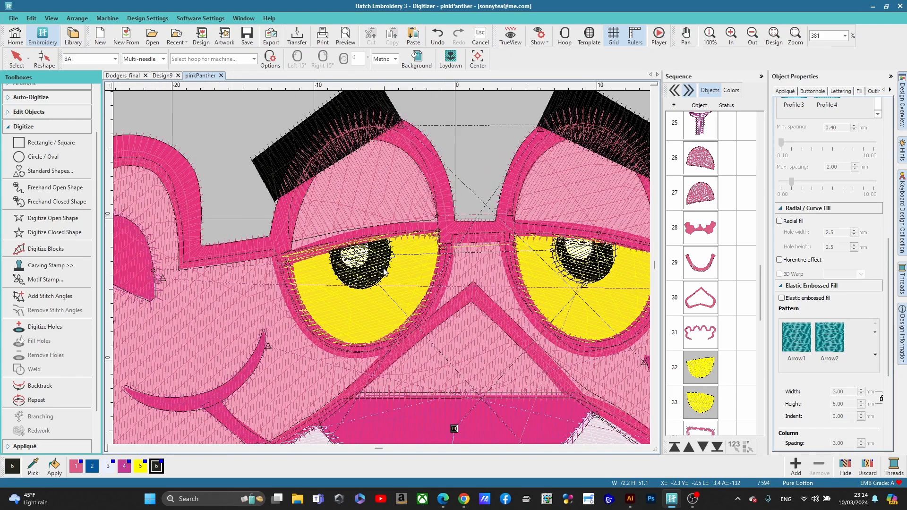
pyautogui.scroll(-1, 385, 271)
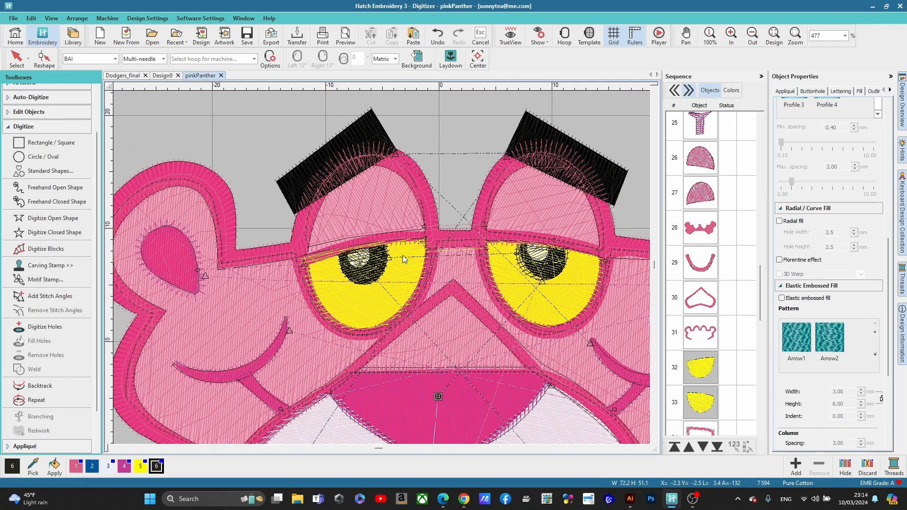
pyautogui.scroll(8, 382, 268)
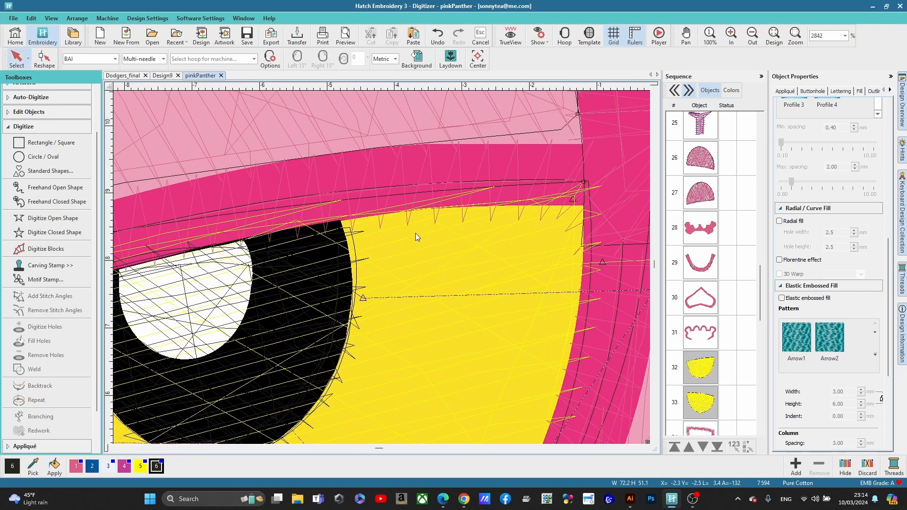
pyautogui.click(424, 208)
pyautogui.scroll(-4, 382, 268)
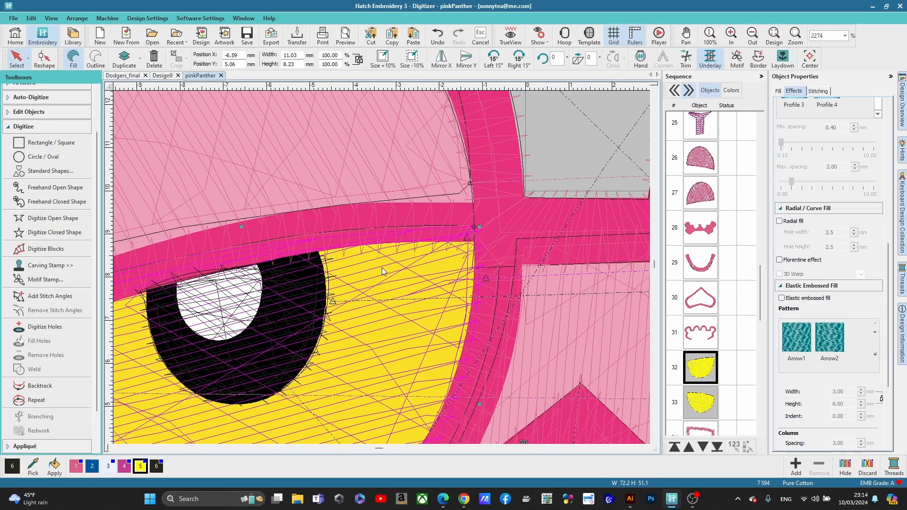
pyautogui.scroll(-1, 467, 254)
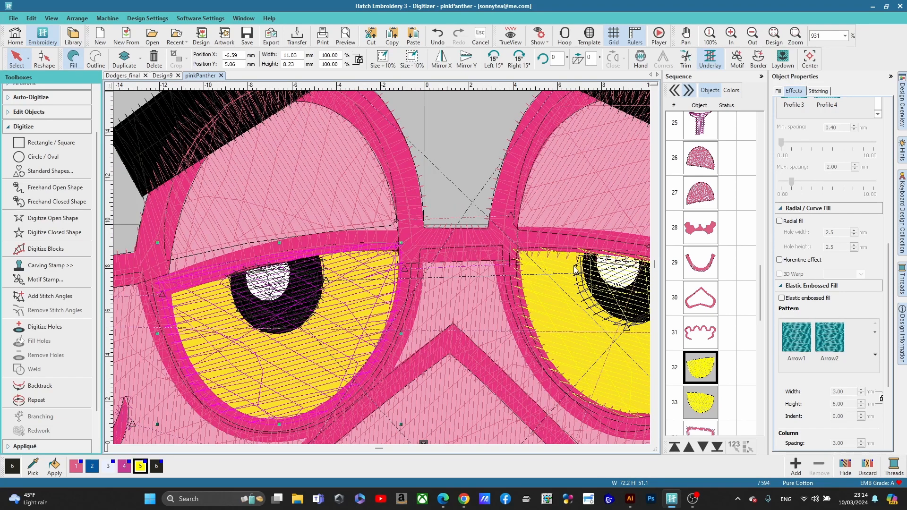
# Try to measure the overlap between the right eye's yellow fill and the satin border along its upper edge.
pyautogui.scroll(2, 575, 270)
pyautogui.scroll(2, 361, 227)
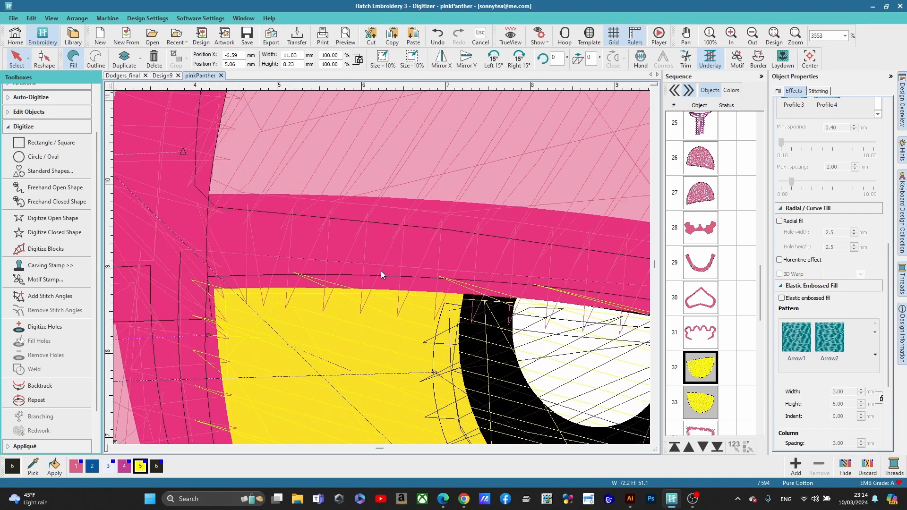
pyautogui.click(348, 298)
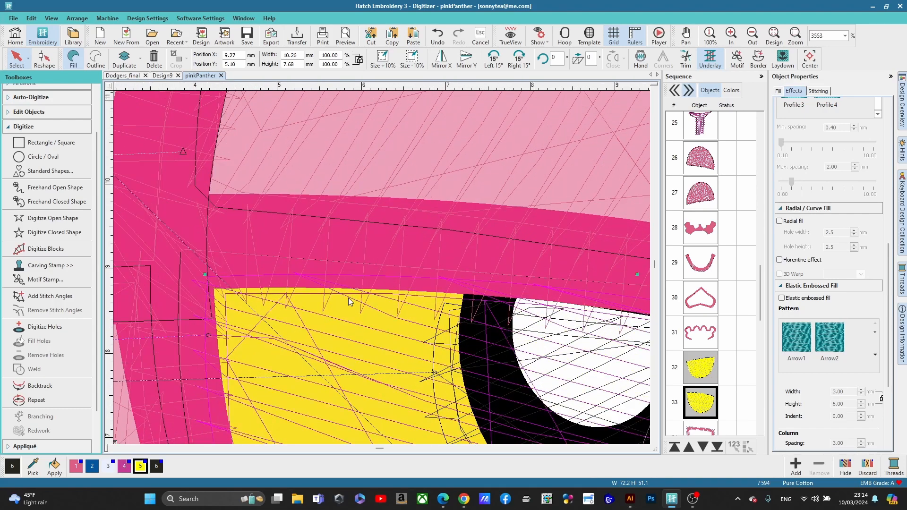
pyautogui.press('m')
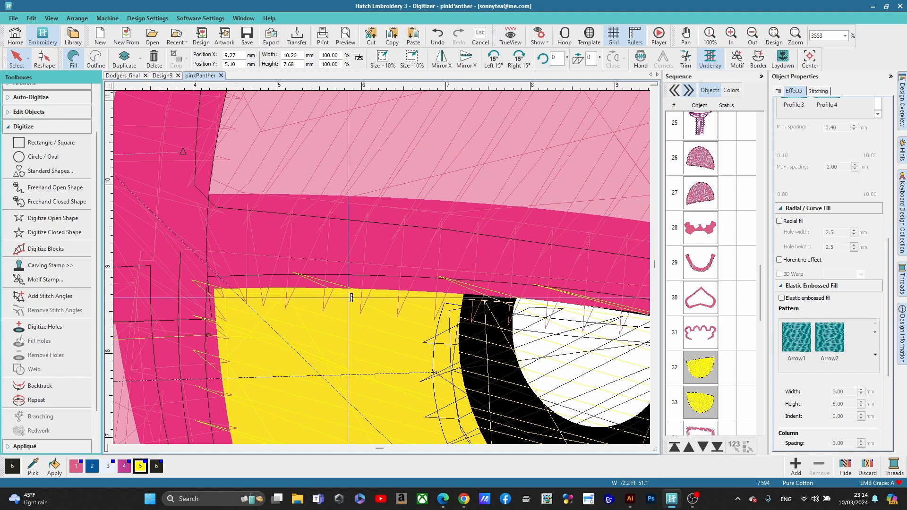
pyautogui.scroll(2, 348, 298)
pyautogui.scroll(2, 385, 267)
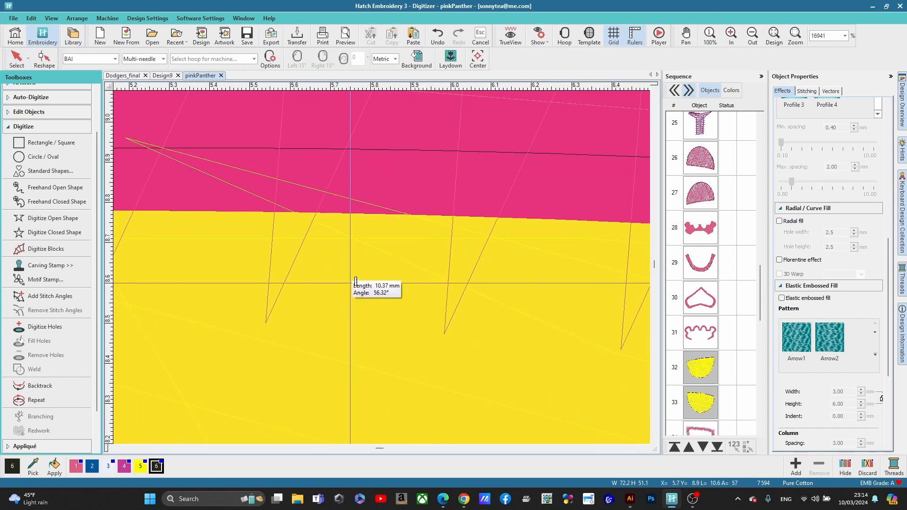
pyautogui.press('Escape')
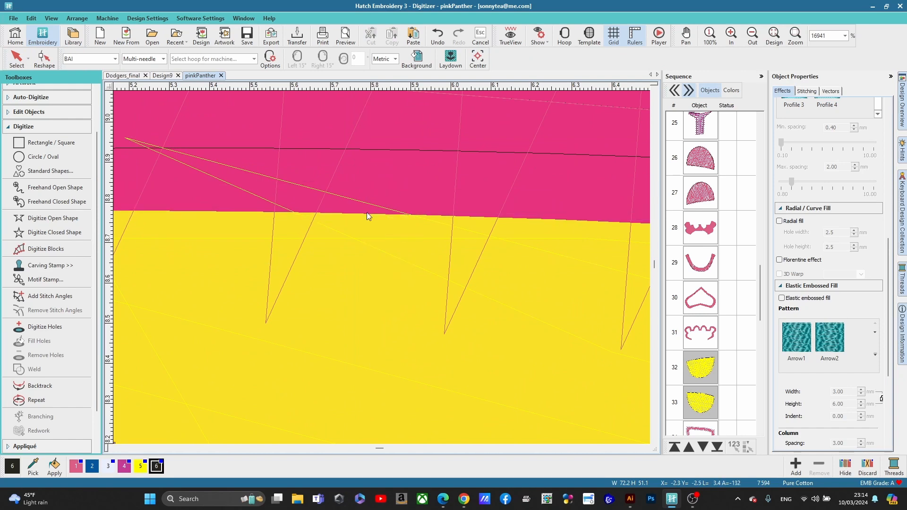
# Turn on TrueView and check the right eye and the complete face as realistic stitching.
pyautogui.scroll(-6, 381, 268)
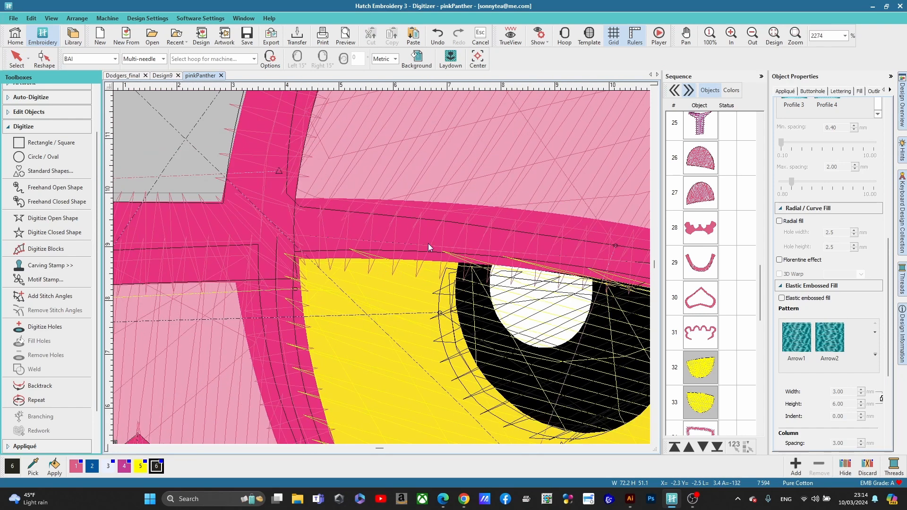
pyautogui.scroll(-2, 401, 264)
pyautogui.scroll(-1, 533, 293)
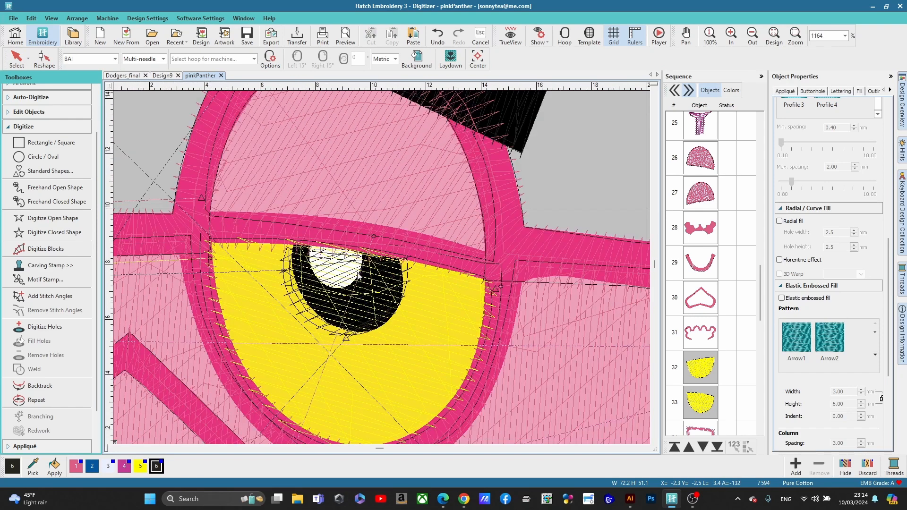
pyautogui.scroll(-2, 358, 275)
pyautogui.press('t')
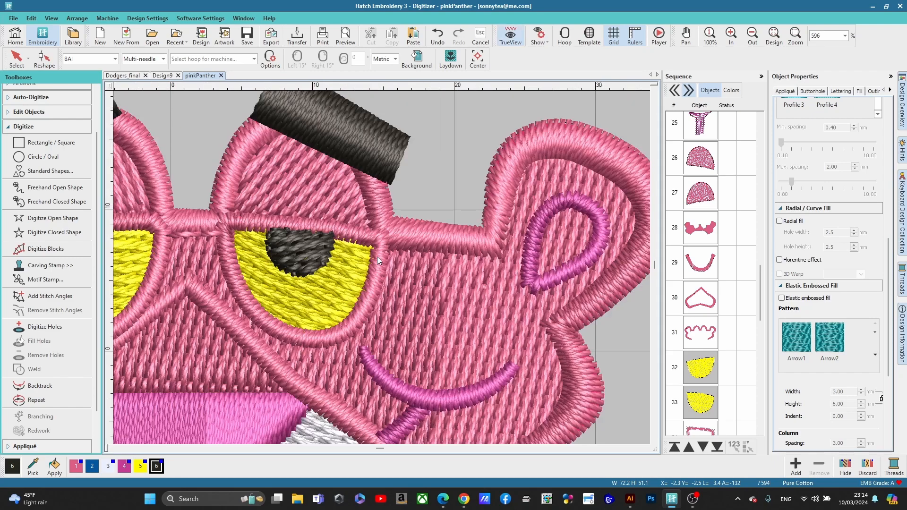
pyautogui.scroll(-4, 381, 267)
pyautogui.scroll(-1, 381, 271)
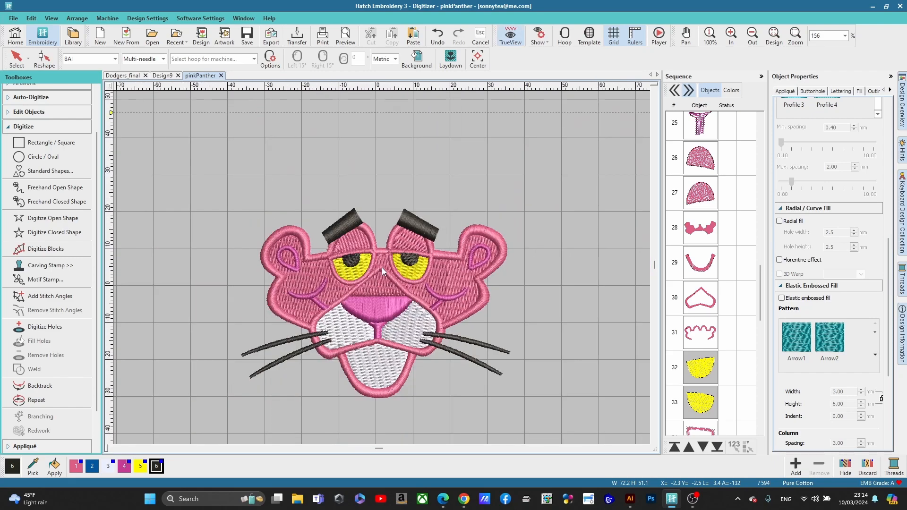
# Turn off TrueView and stretch the left eye's yellow fill downward under its lower satin border to a height of 8.70 mm.
pyautogui.scroll(3, 382, 267)
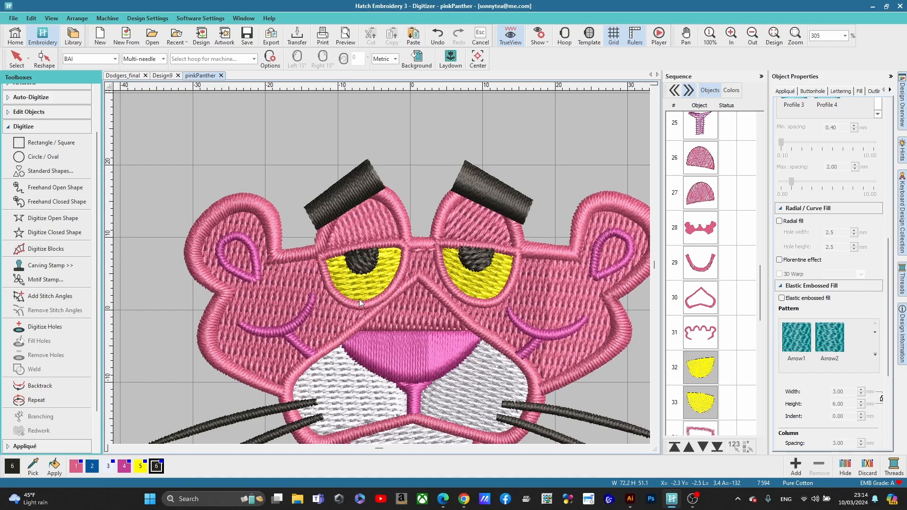
pyautogui.scroll(4, 383, 270)
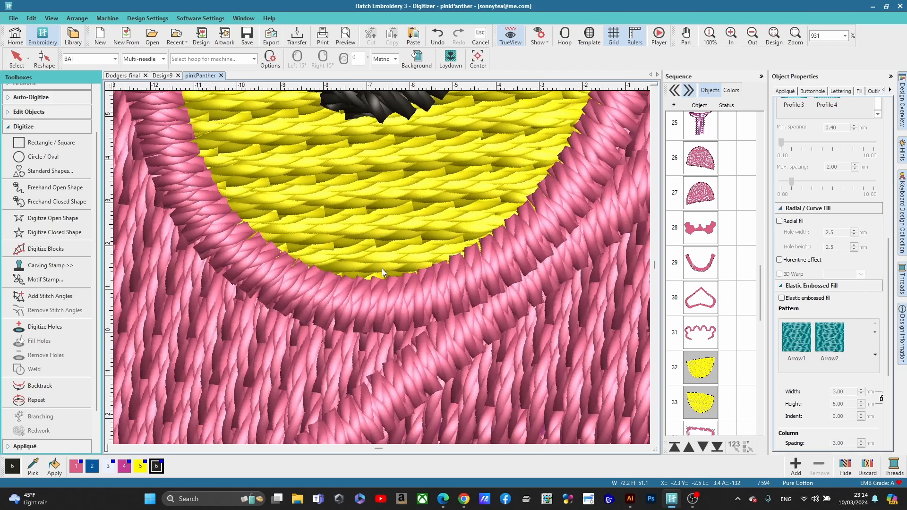
pyautogui.press('t')
pyautogui.scroll(2, 386, 284)
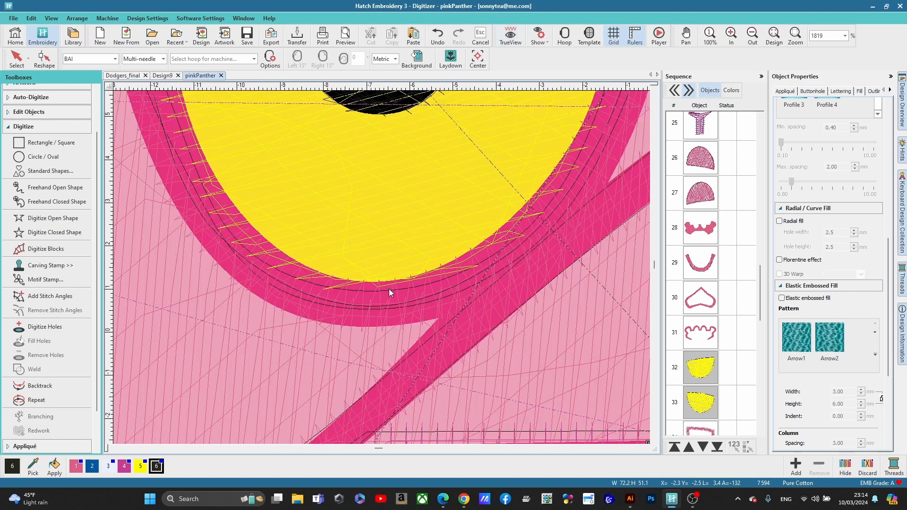
pyautogui.scroll(2, 382, 268)
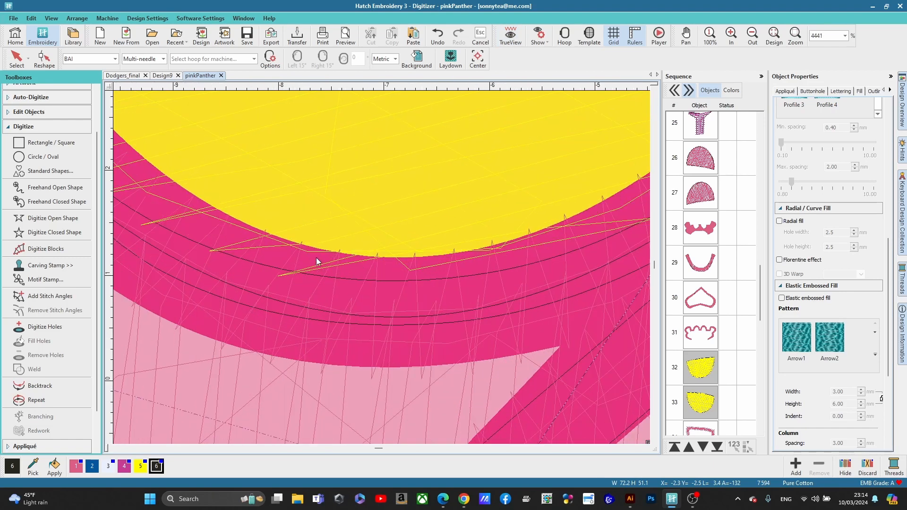
pyautogui.click(389, 231)
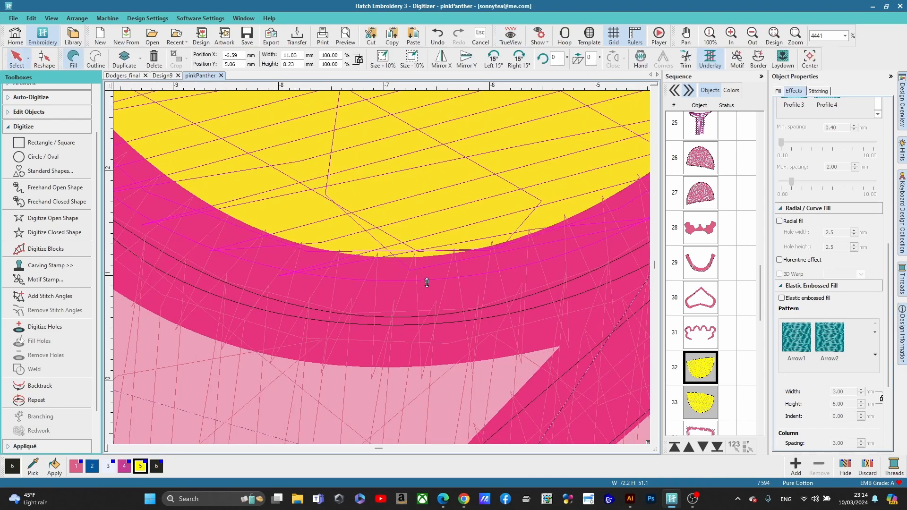
pyautogui.moveTo(426, 284); pyautogui.dragTo(427, 331)
pyautogui.scroll(-9, 382, 267)
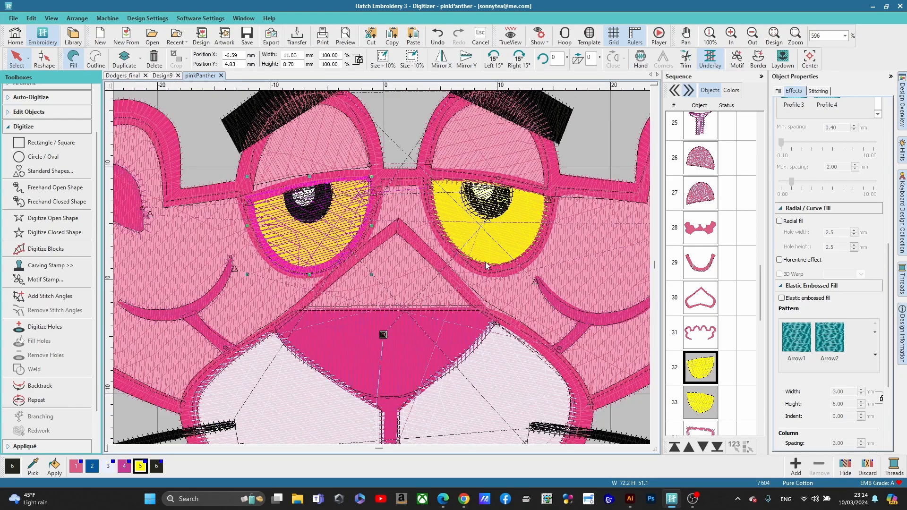
# Stretch the right eye's yellow fill downward under its lower satin border to a height of 8.12 mm.
pyautogui.scroll(6, 381, 268)
pyautogui.click(383, 245)
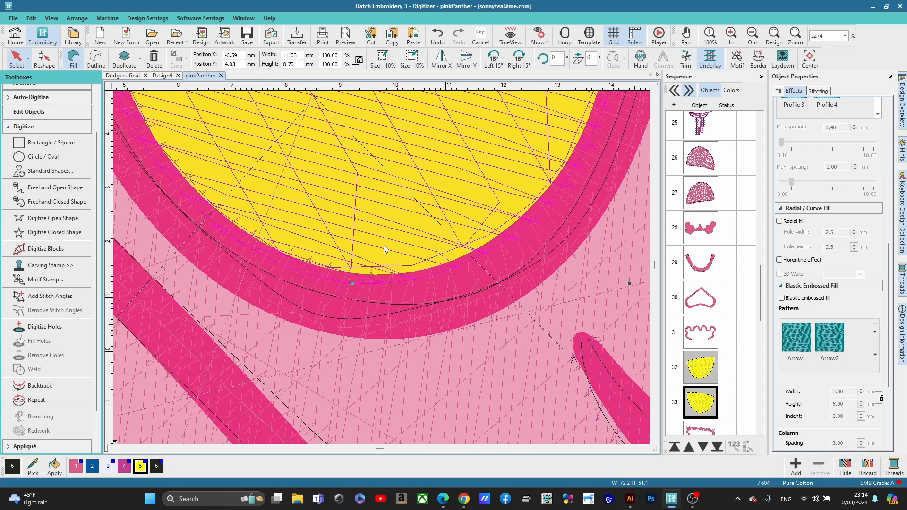
pyautogui.moveTo(355, 287); pyautogui.dragTo(353, 319)
pyautogui.scroll(-7, 381, 267)
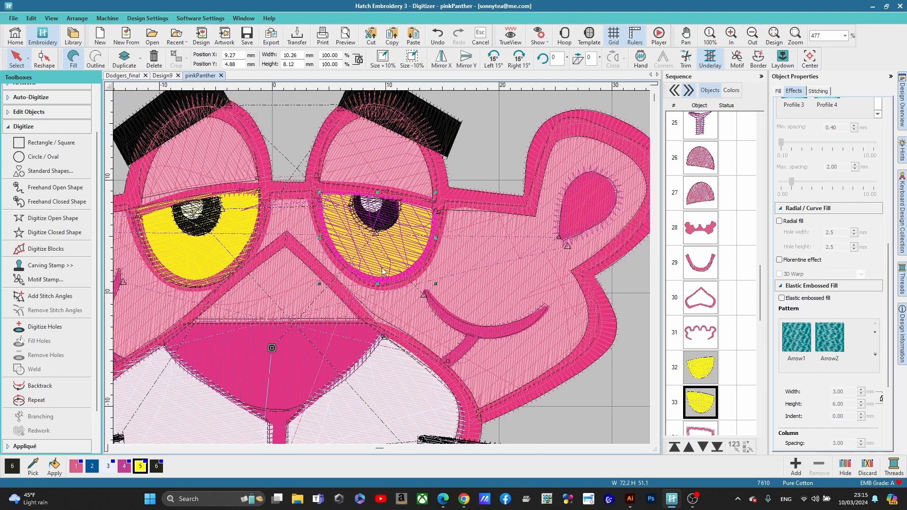
pyautogui.scroll(-1, 344, 239)
pyautogui.scroll(-1, 267, 310)
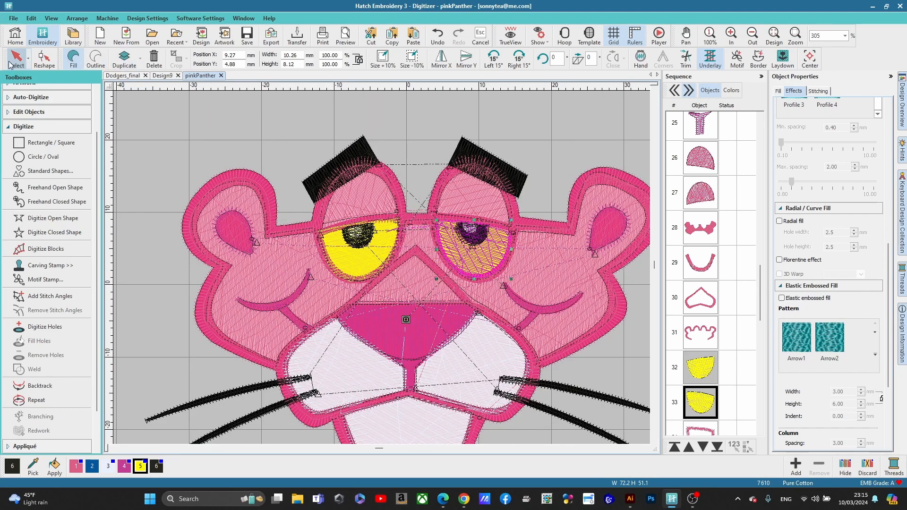
# Turn on TrueView and examine the eyes, muzzle, whiskers and overall face as realistic stitching.
pyautogui.press('t')
pyautogui.scroll(-1, 406, 271)
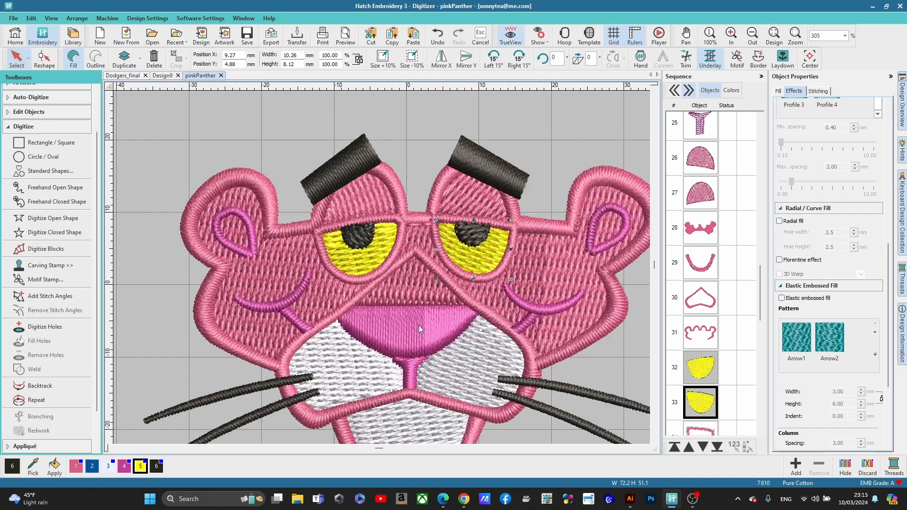
pyautogui.scroll(1, 381, 267)
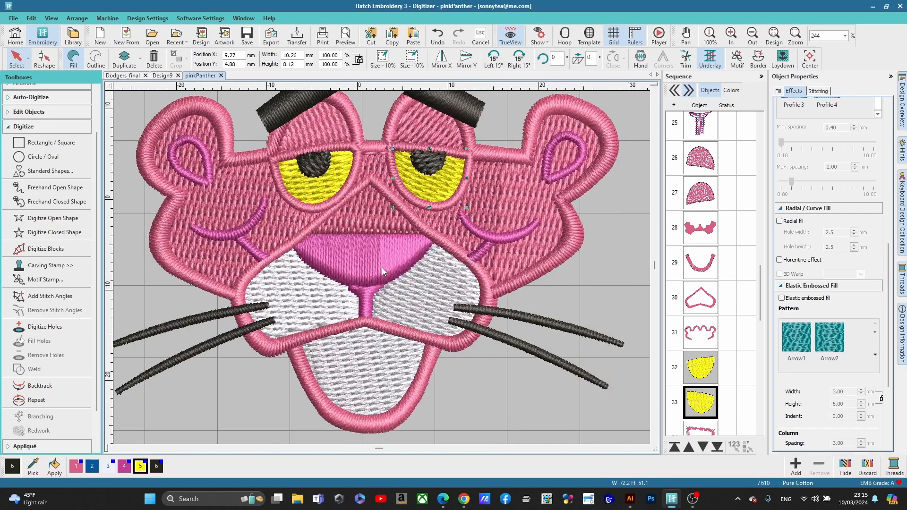
pyautogui.scroll(-1, 381, 267)
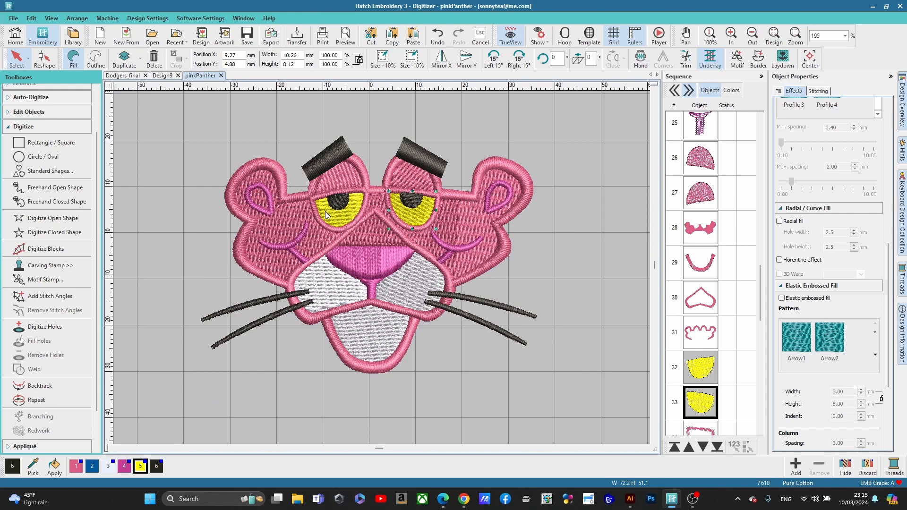
pyautogui.scroll(1, 309, 295)
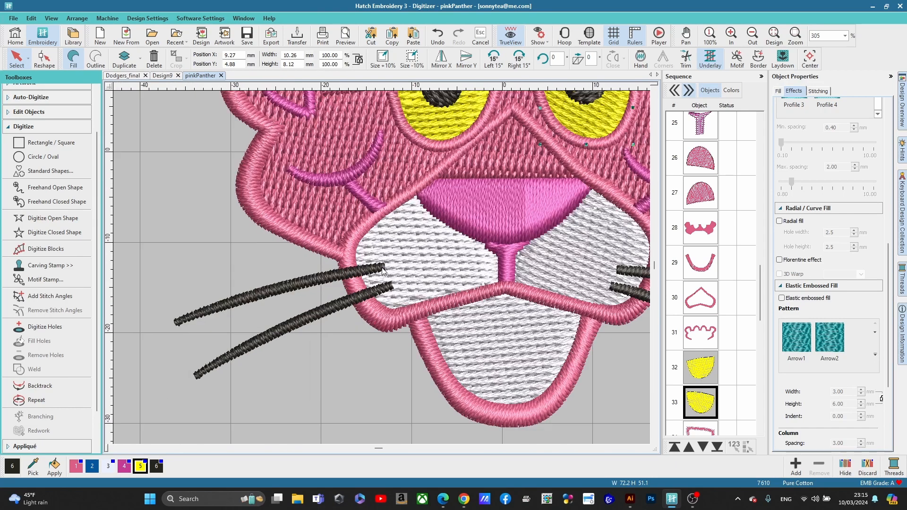
pyautogui.scroll(-2, 309, 295)
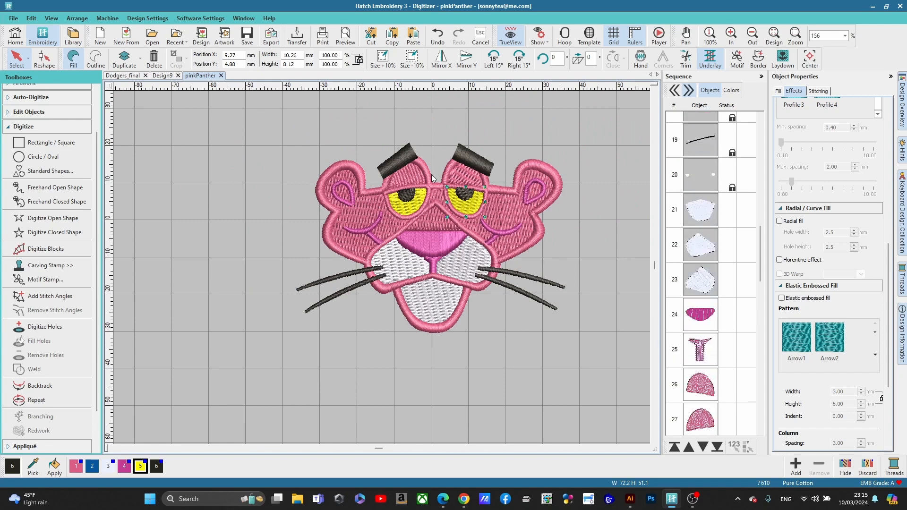
pyautogui.scroll(-1, 382, 272)
pyautogui.scroll(2, 383, 272)
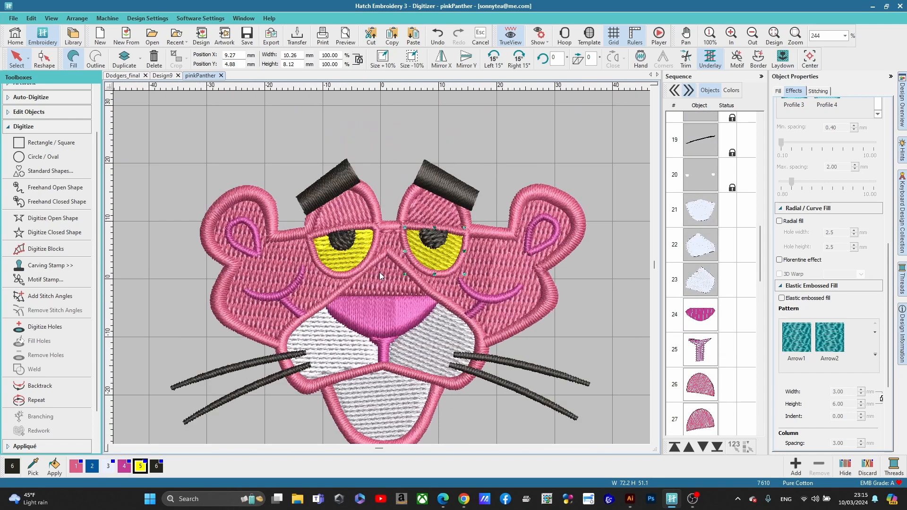
pyautogui.scroll(5, 382, 271)
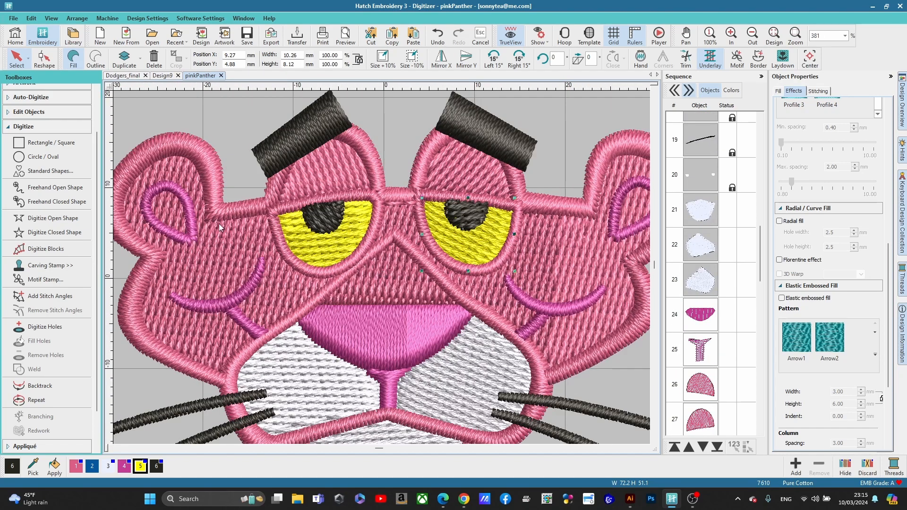
# Reshape the pink head border and delete the two closely spaced reshape points on its inner edge at the left ear.
pyautogui.scroll(4, 196, 167)
pyautogui.click(395, 247)
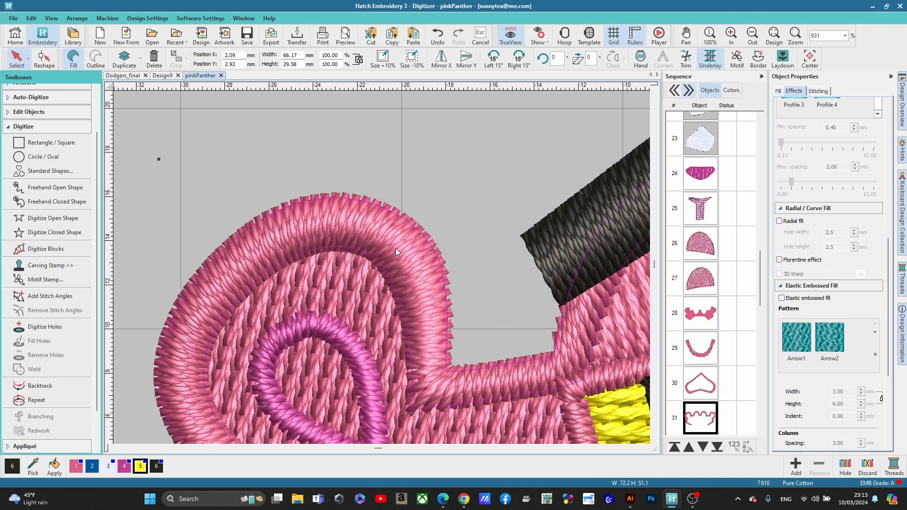
pyautogui.press('h')
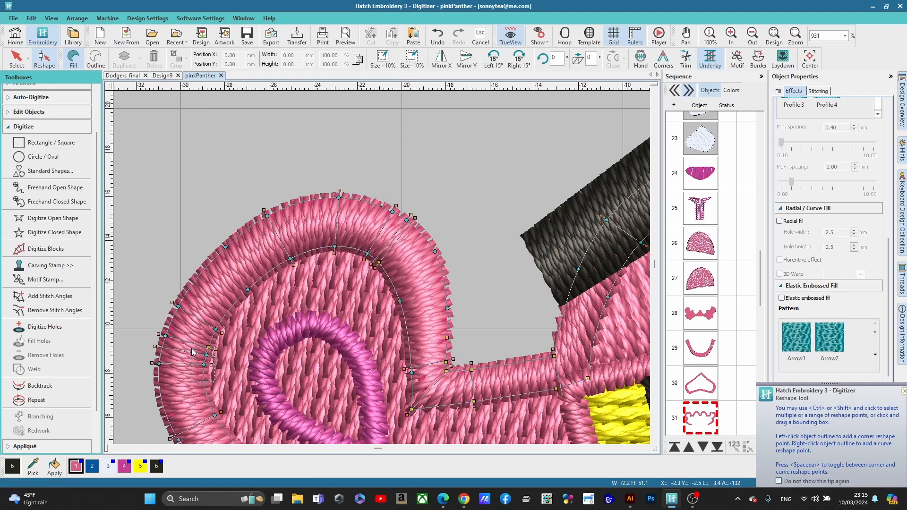
pyautogui.moveTo(193, 345); pyautogui.dragTo(193, 346)
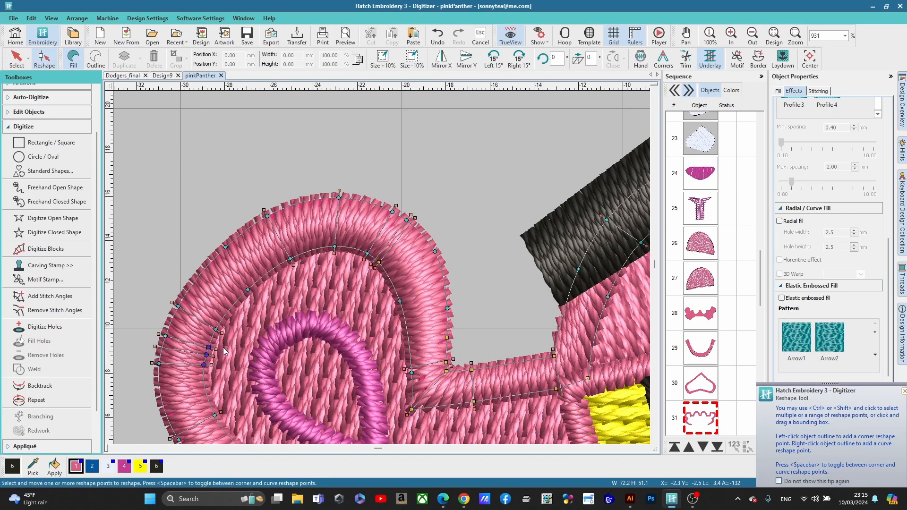
pyautogui.press('Delete')
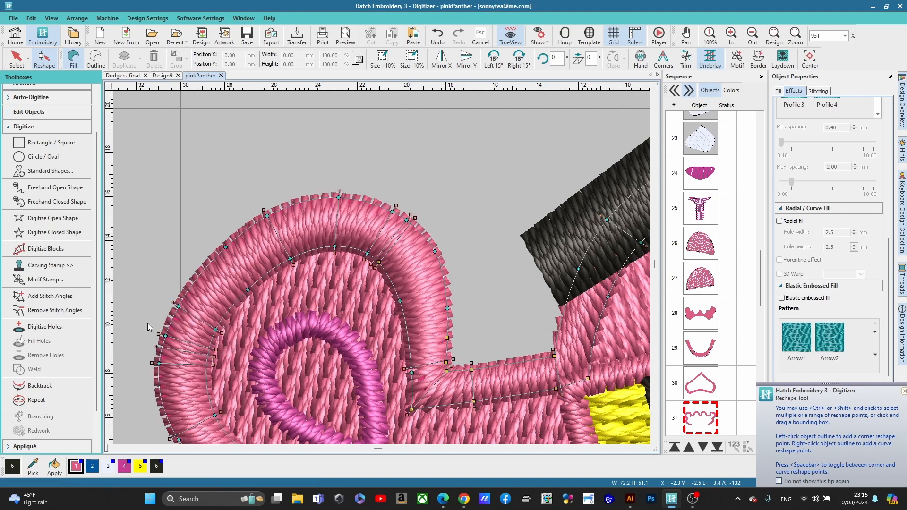
pyautogui.click(155, 347)
pyautogui.scroll(-3, 382, 268)
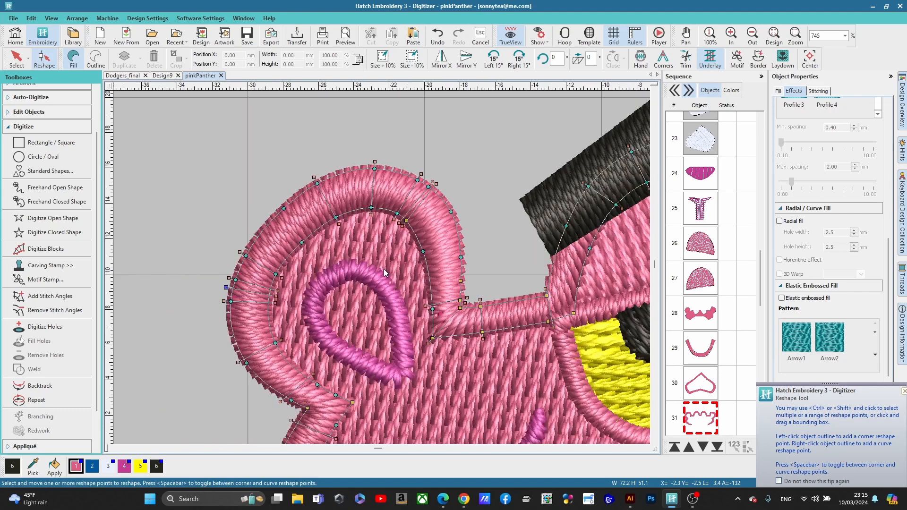
# Delete the extra reshape point on the head border's inner edge at the upper left cheek, and finish reshaping.
pyautogui.scroll(4, 383, 270)
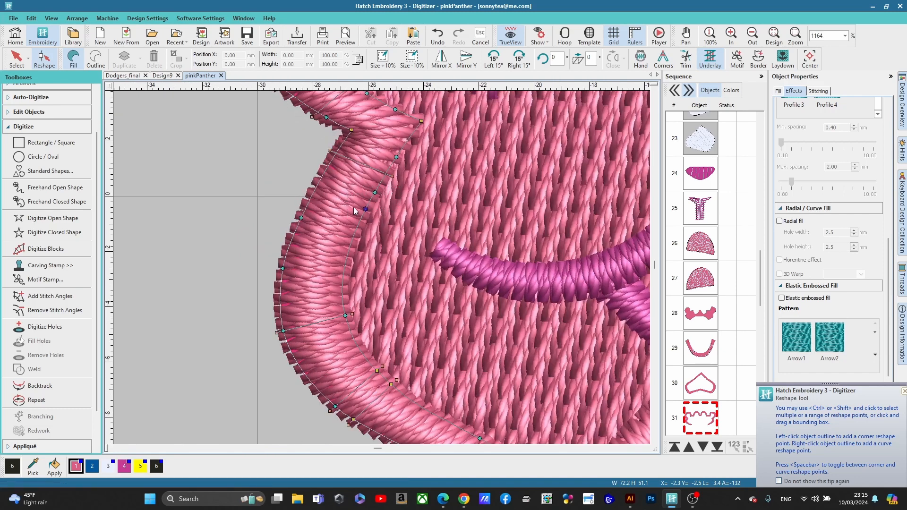
pyautogui.click(366, 209)
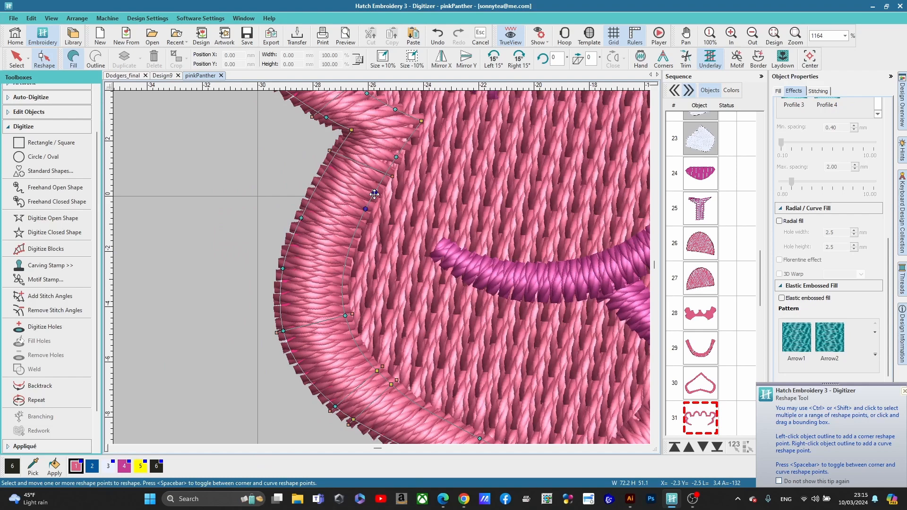
pyautogui.press('Delete')
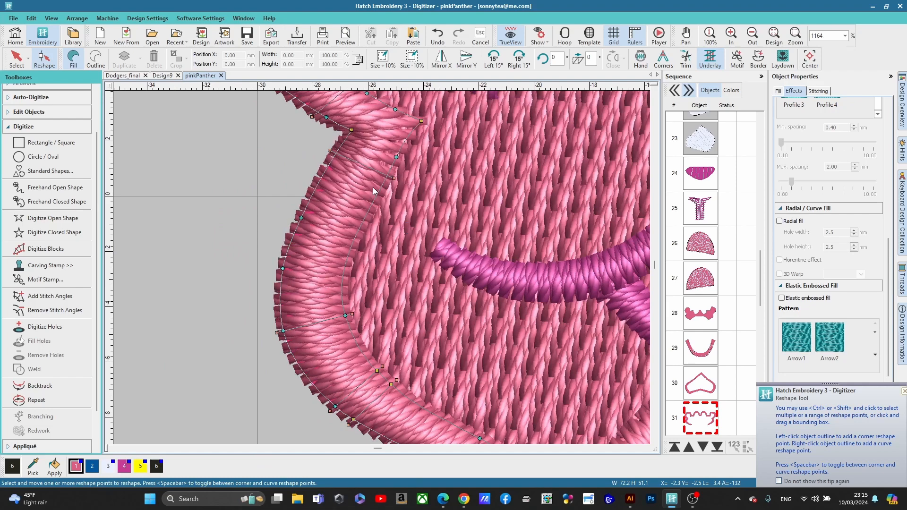
pyautogui.scroll(-6, 373, 187)
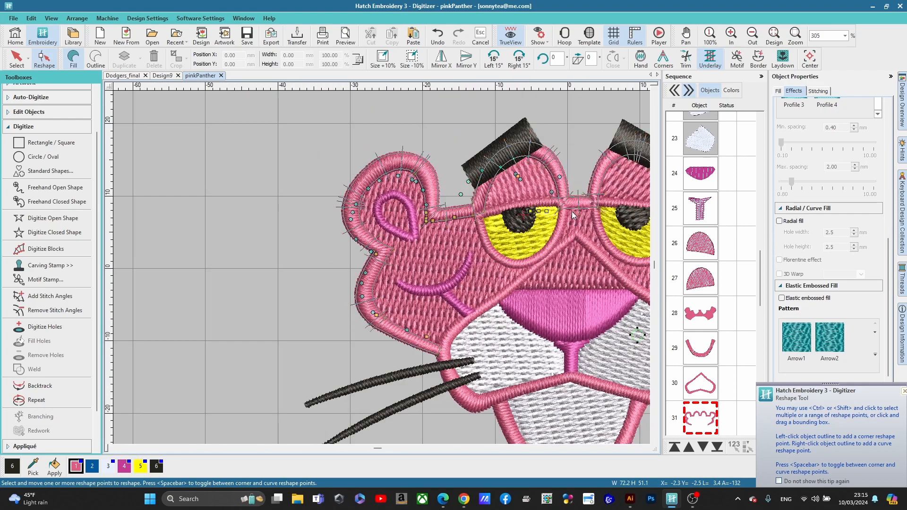
pyautogui.scroll(-1, 572, 215)
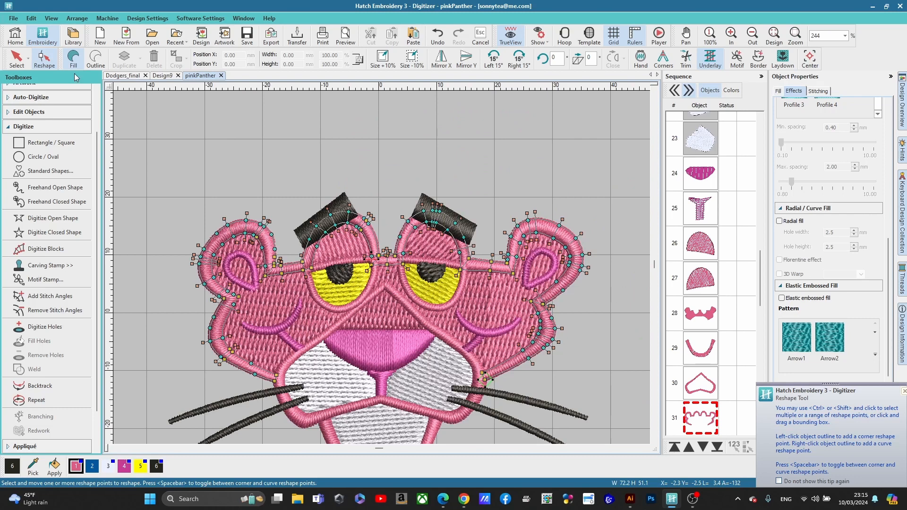
pyautogui.click(18, 59)
pyautogui.click(191, 181)
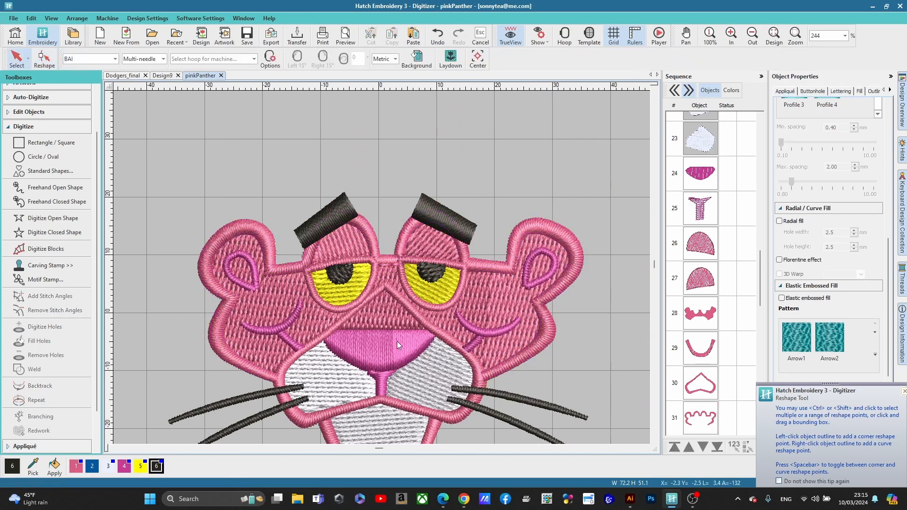
# Reshape the vertical column below the nose with TrueView off, moving both right-edge points outward to widen the column.
pyautogui.scroll(-1, 397, 341)
pyautogui.scroll(2, 390, 299)
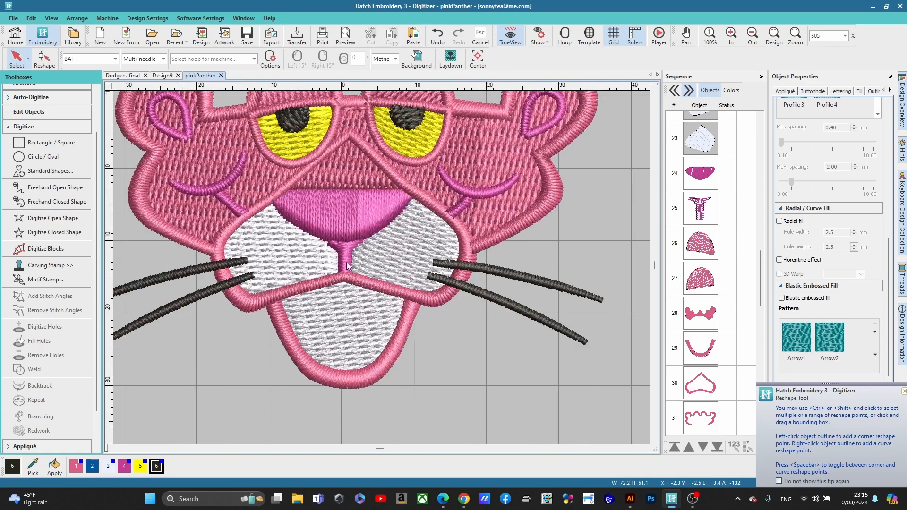
pyautogui.scroll(3, 382, 268)
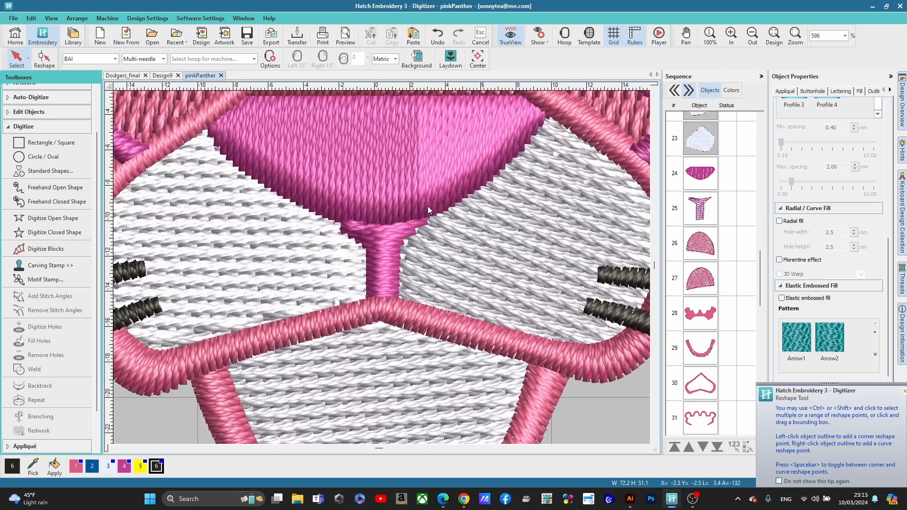
pyautogui.click(385, 260)
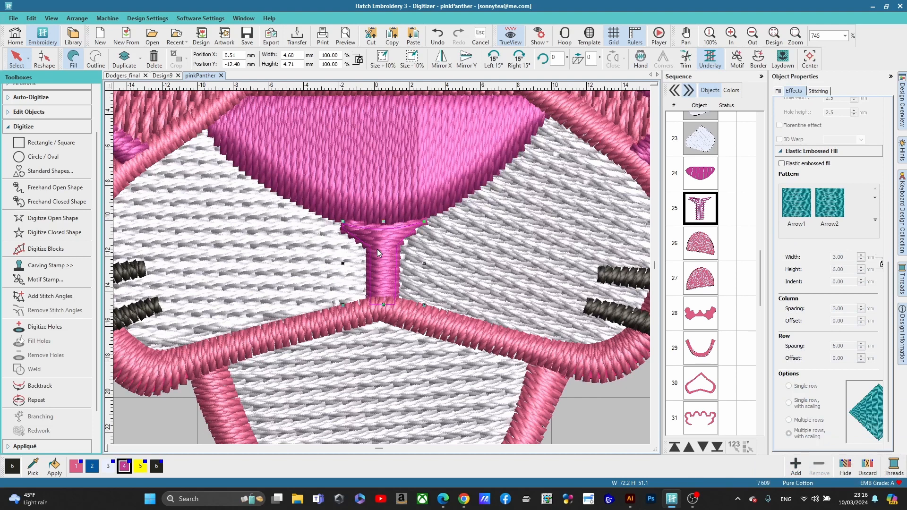
pyautogui.press('h')
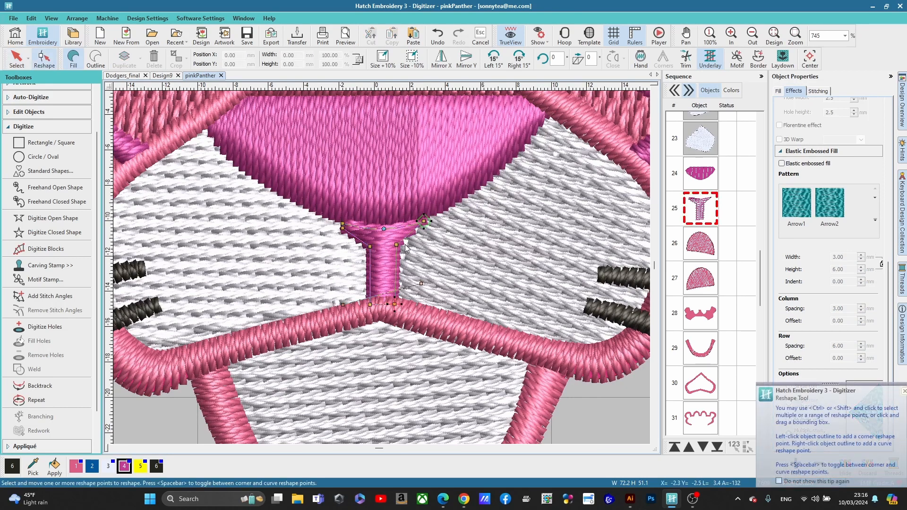
pyautogui.press('t')
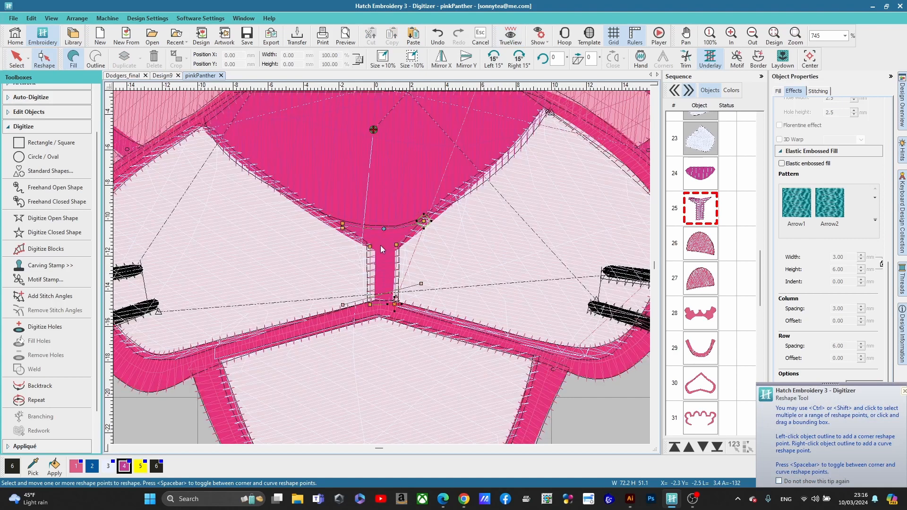
pyautogui.scroll(6, 378, 268)
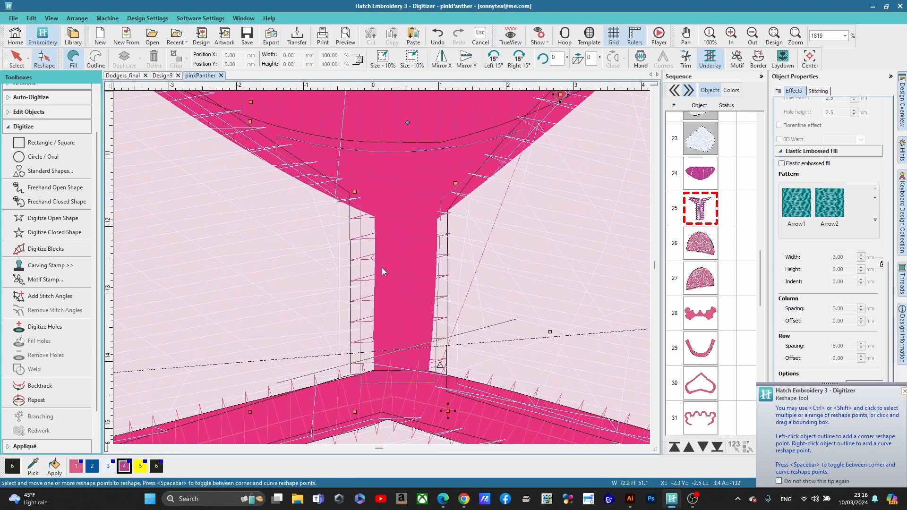
pyautogui.moveTo(453, 345); pyautogui.dragTo(463, 422)
pyautogui.moveTo(456, 183); pyautogui.dragTo(476, 181)
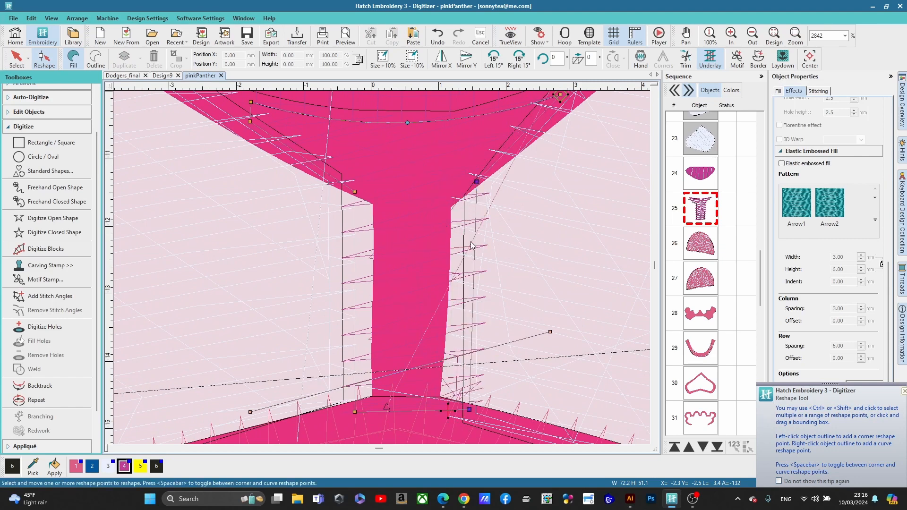
# Move the two left-edge points of the column below the nose outward together to widen that side as well.
pyautogui.click(343, 183)
pyautogui.moveTo(370, 191); pyautogui.dragTo(364, 341)
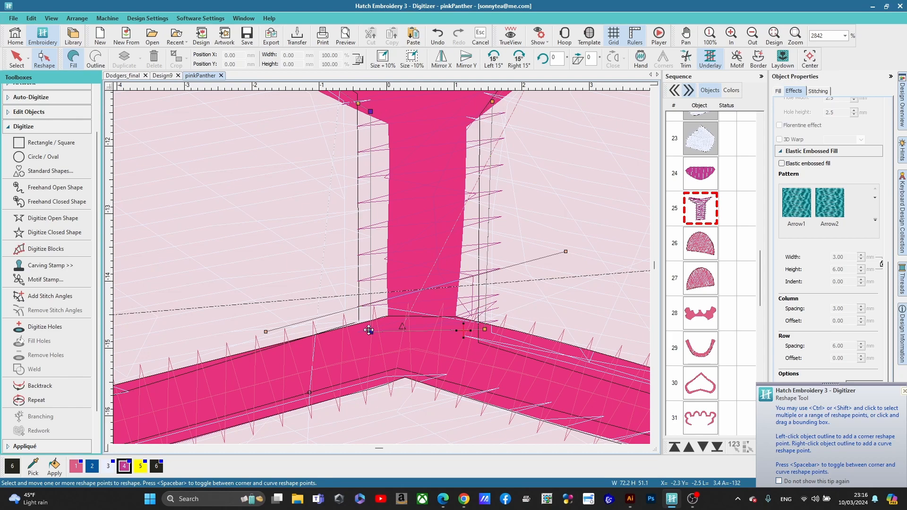
pyautogui.moveTo(369, 330); pyautogui.dragTo(359, 330)
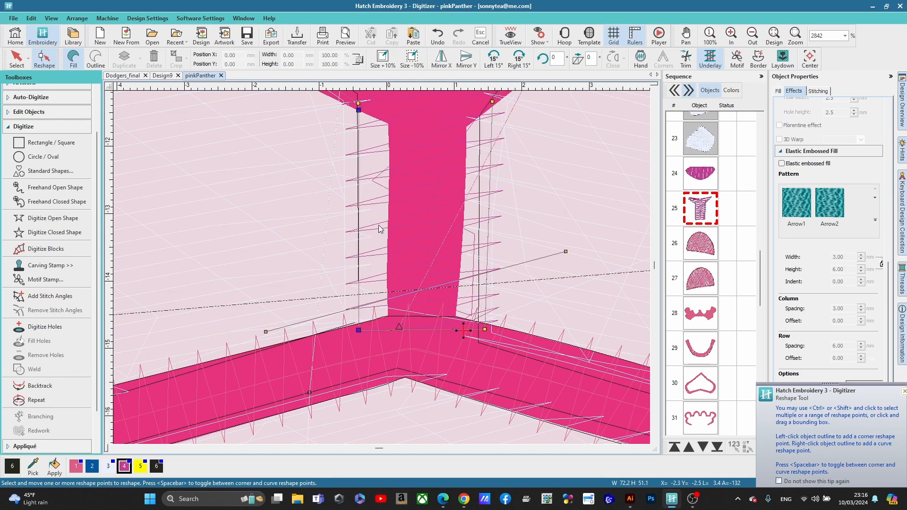
pyautogui.scroll(-3, 380, 230)
pyautogui.scroll(-5, 382, 267)
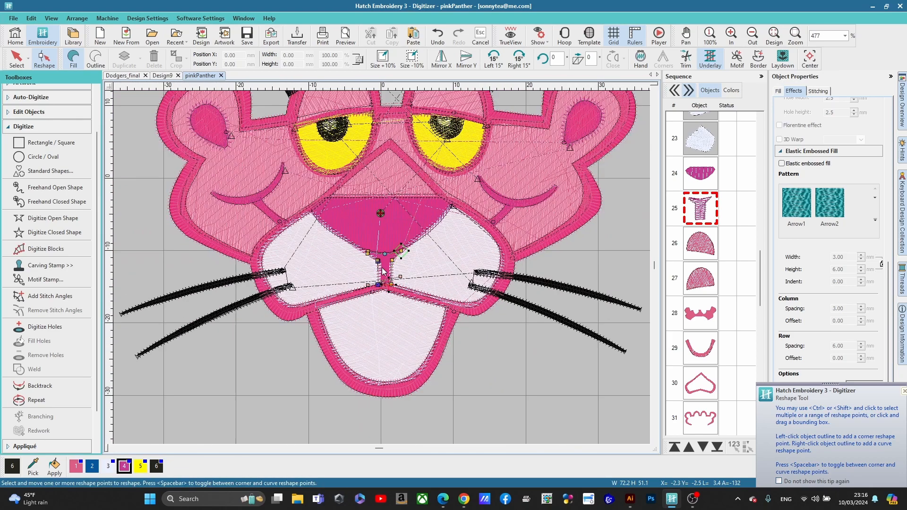
# Turn TrueView back on, finish reshaping the column and check the complete face with nothing selected.
pyautogui.press('t')
pyautogui.scroll(-2, 382, 267)
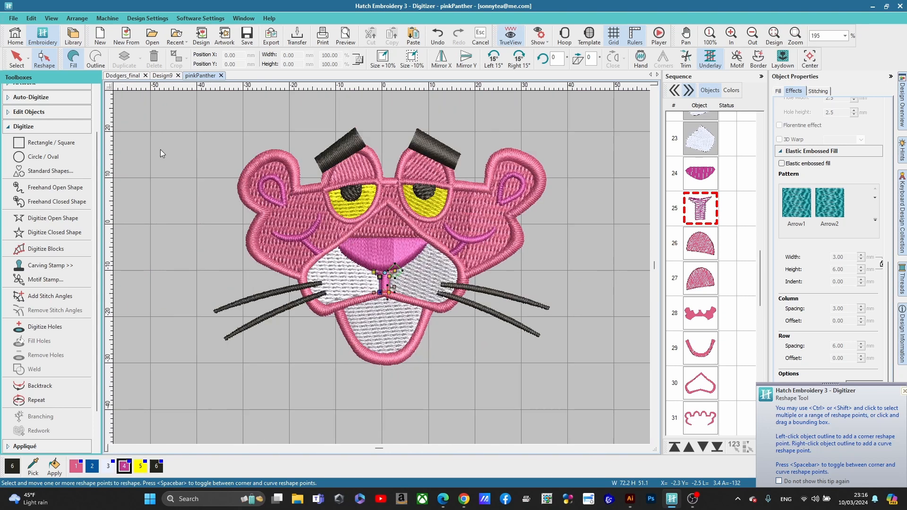
pyautogui.click(17, 57)
pyautogui.click(466, 356)
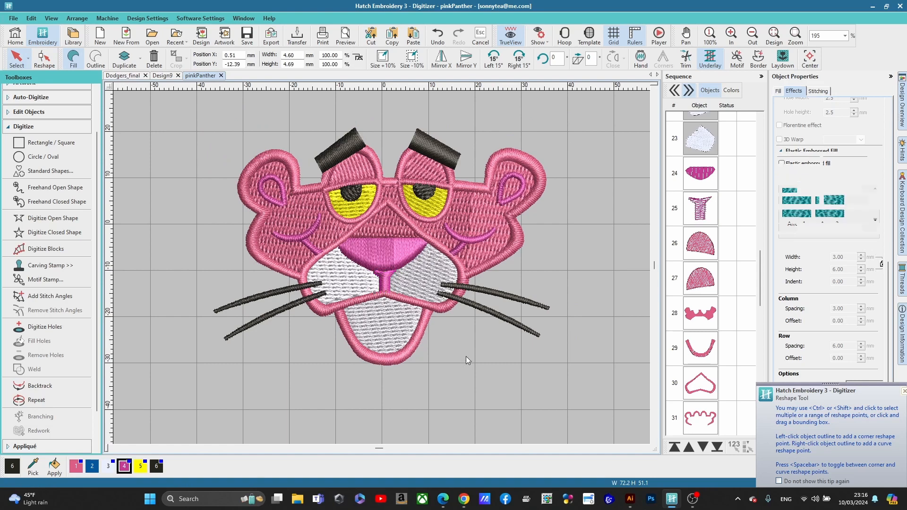